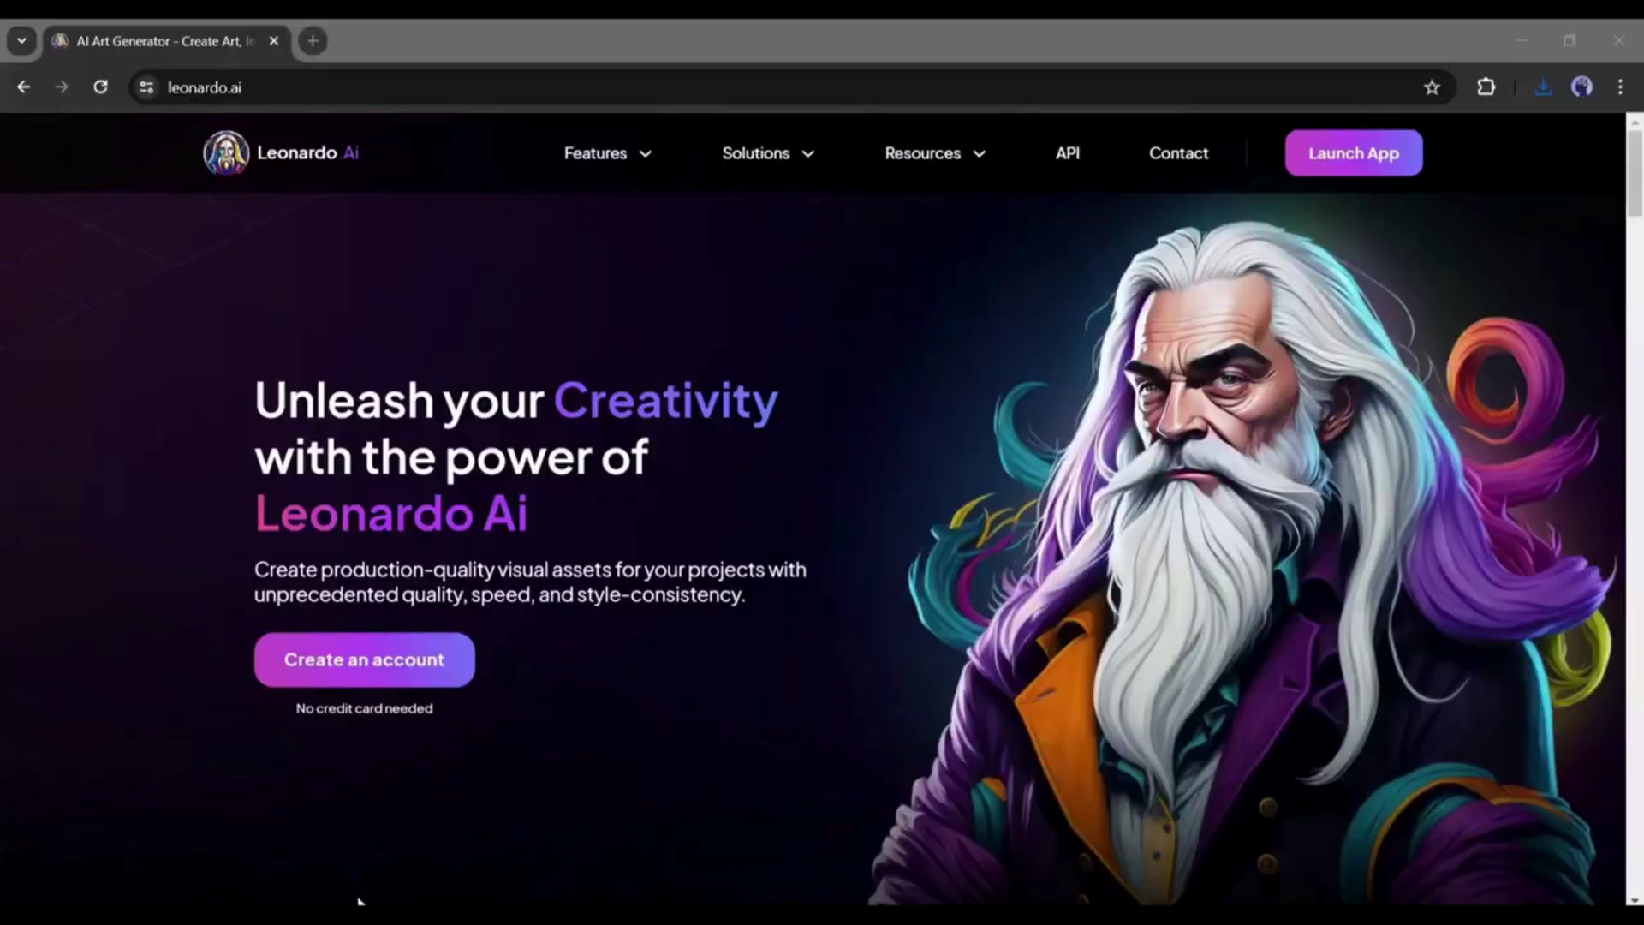
pyautogui.click(1395, 163)
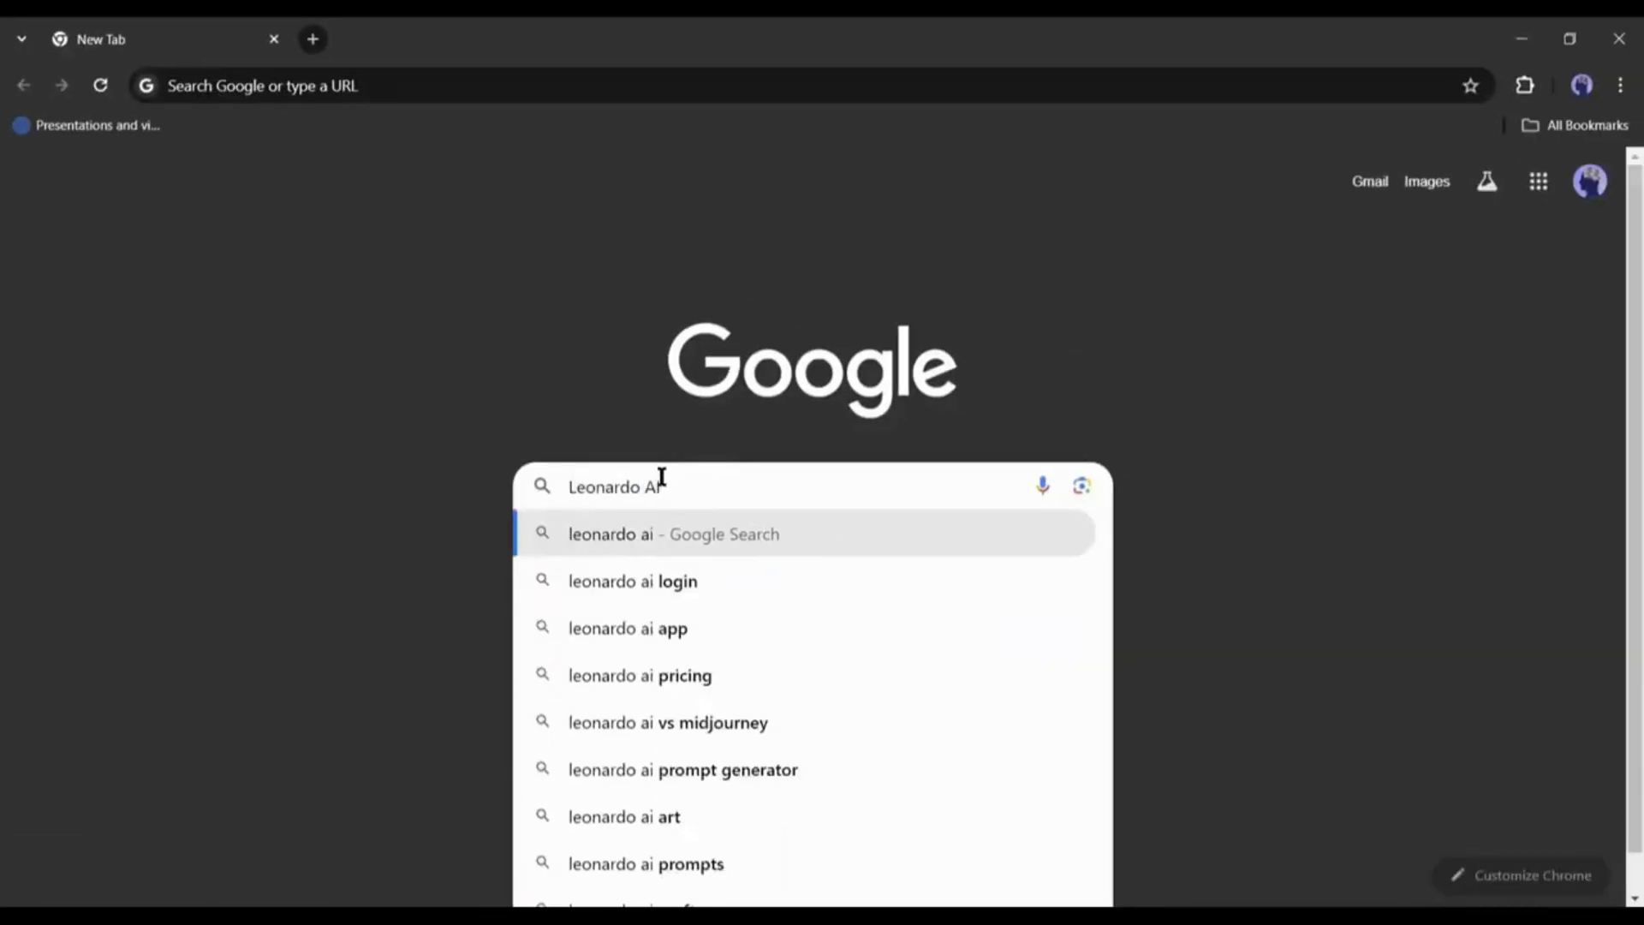
# Run the Google search for 'leonardo ai'
pyautogui.press('Return')
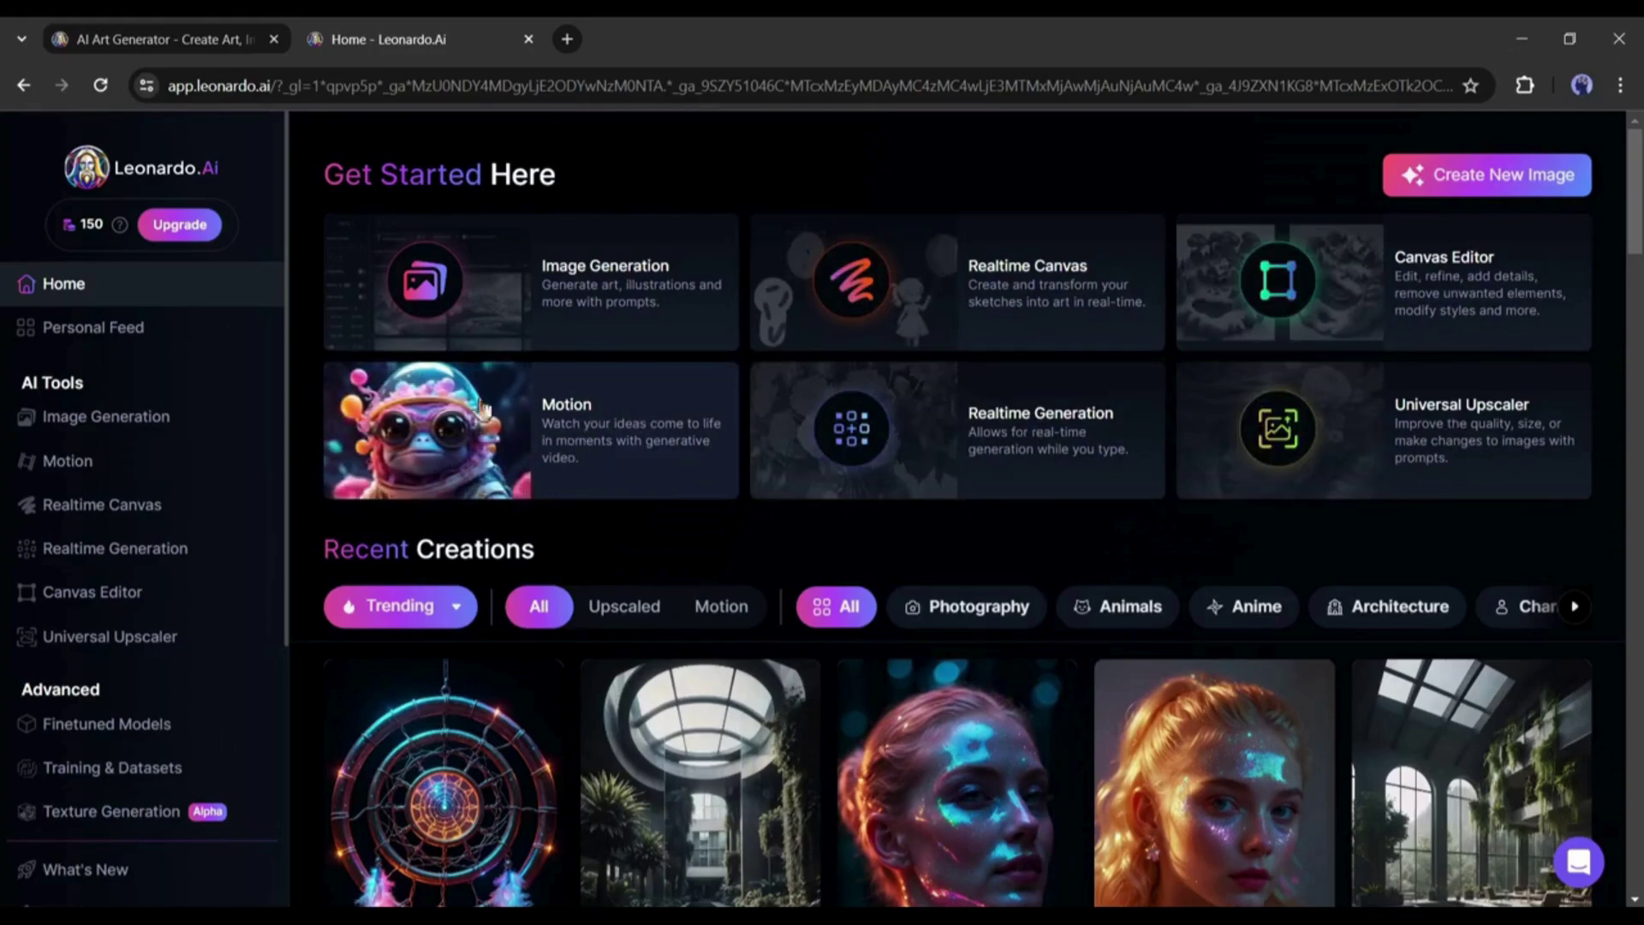
# Dismiss the Image2Motion dialog, open Image Generation and select the prompt box text
pyautogui.click(502, 456)
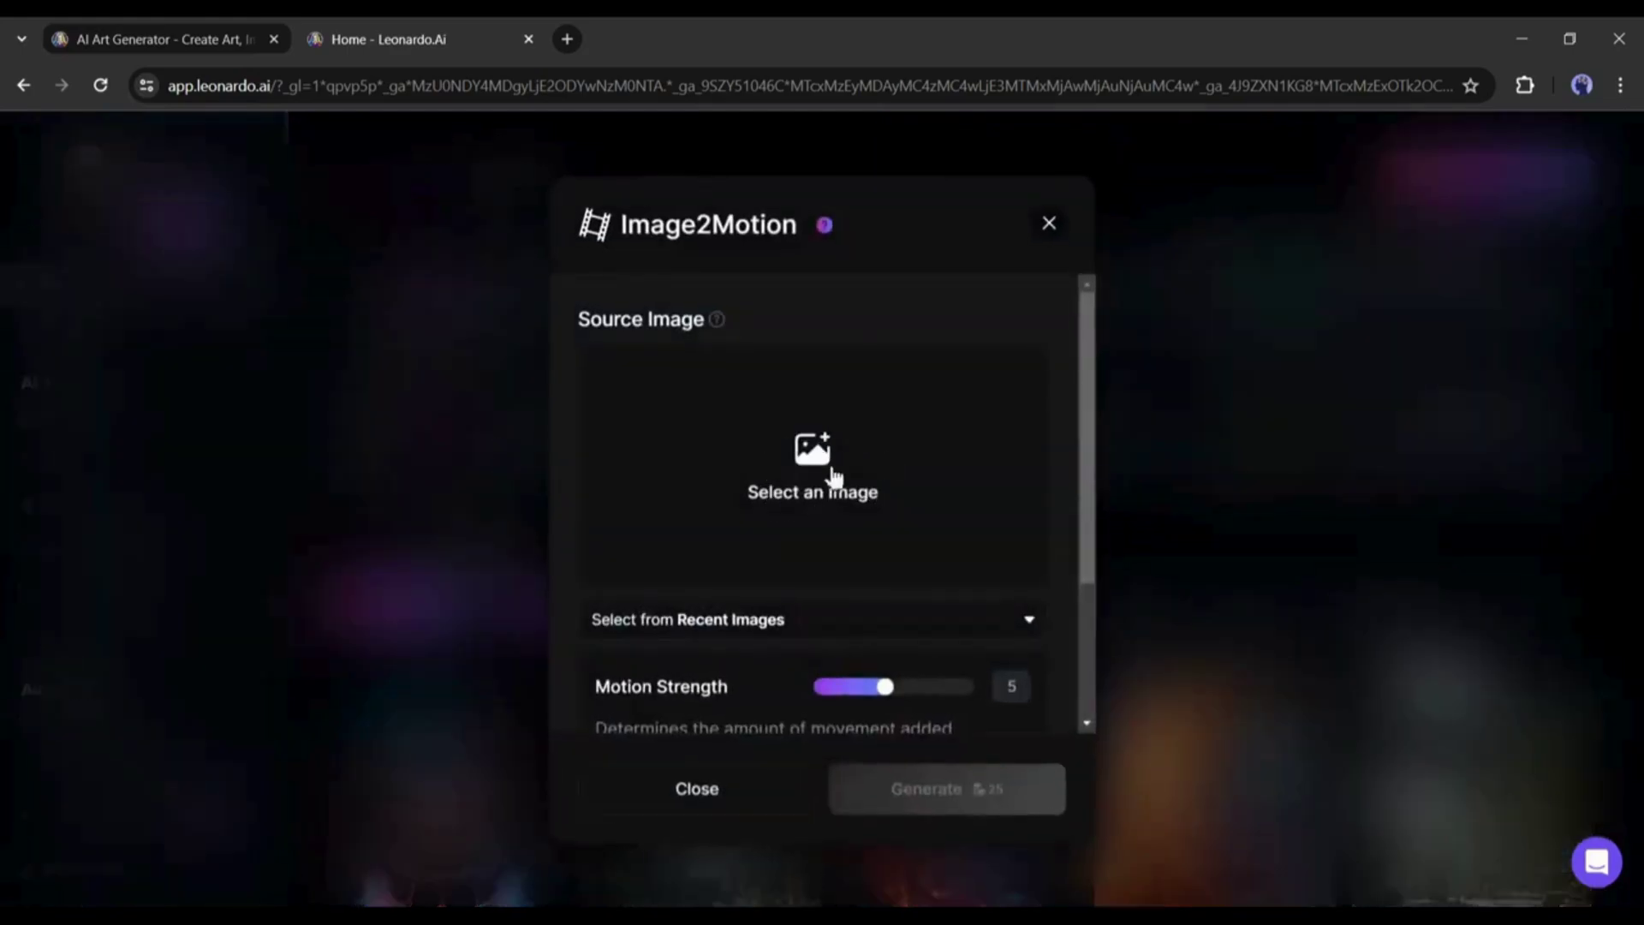
pyautogui.click(1045, 227)
pyautogui.click(658, 299)
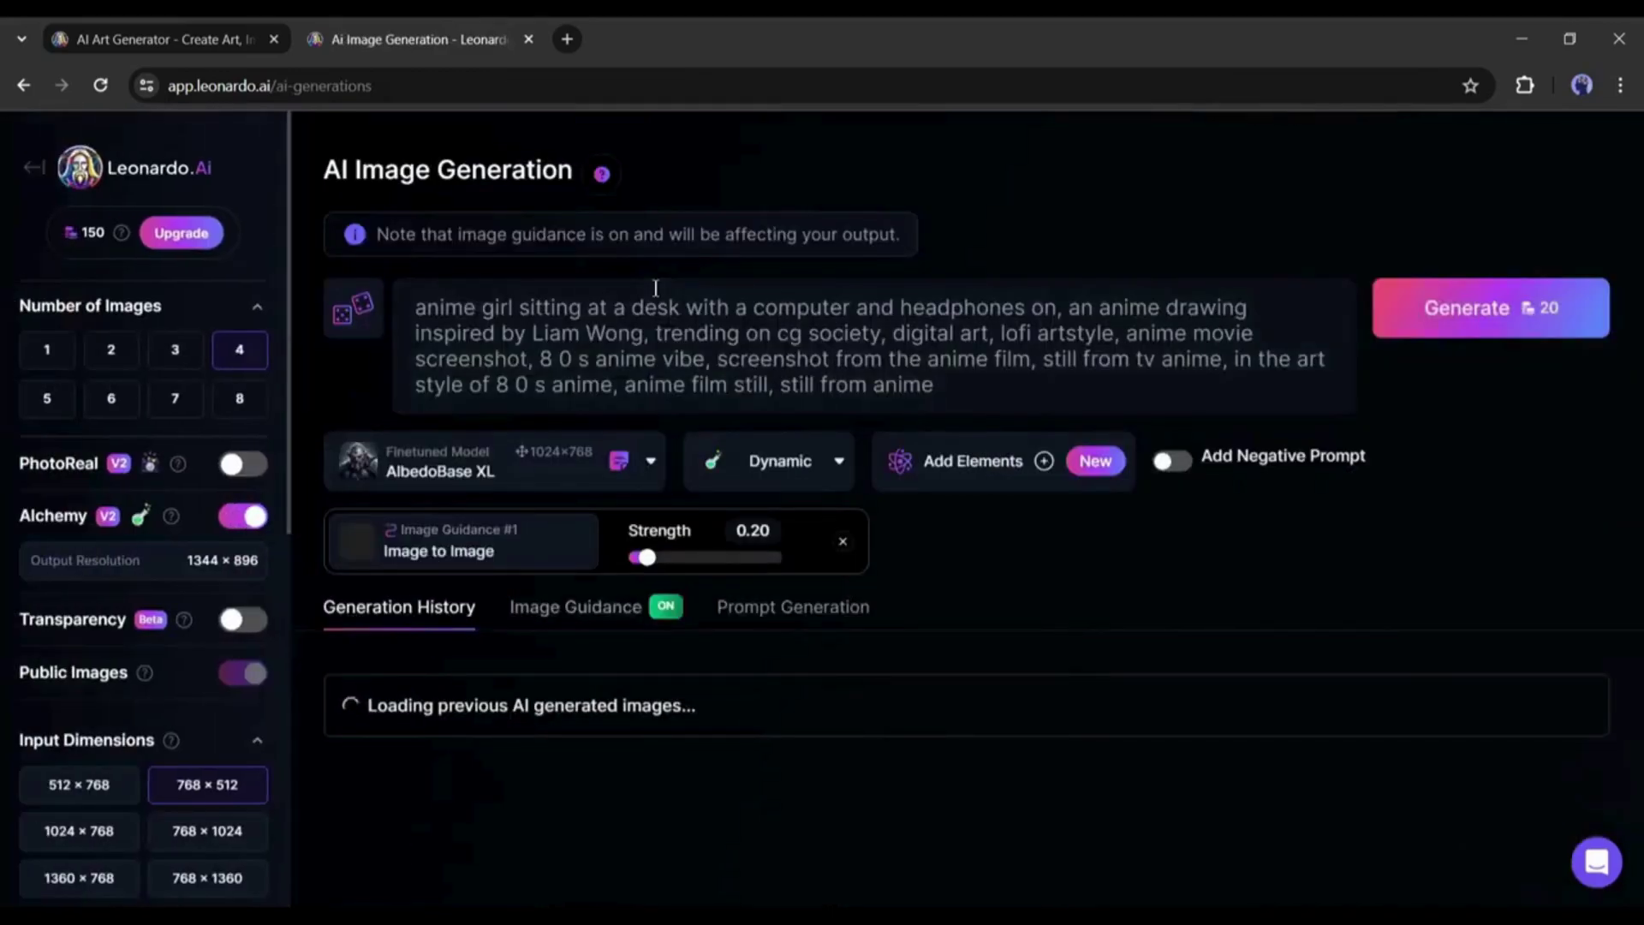
pyautogui.tripleClick(642, 336)
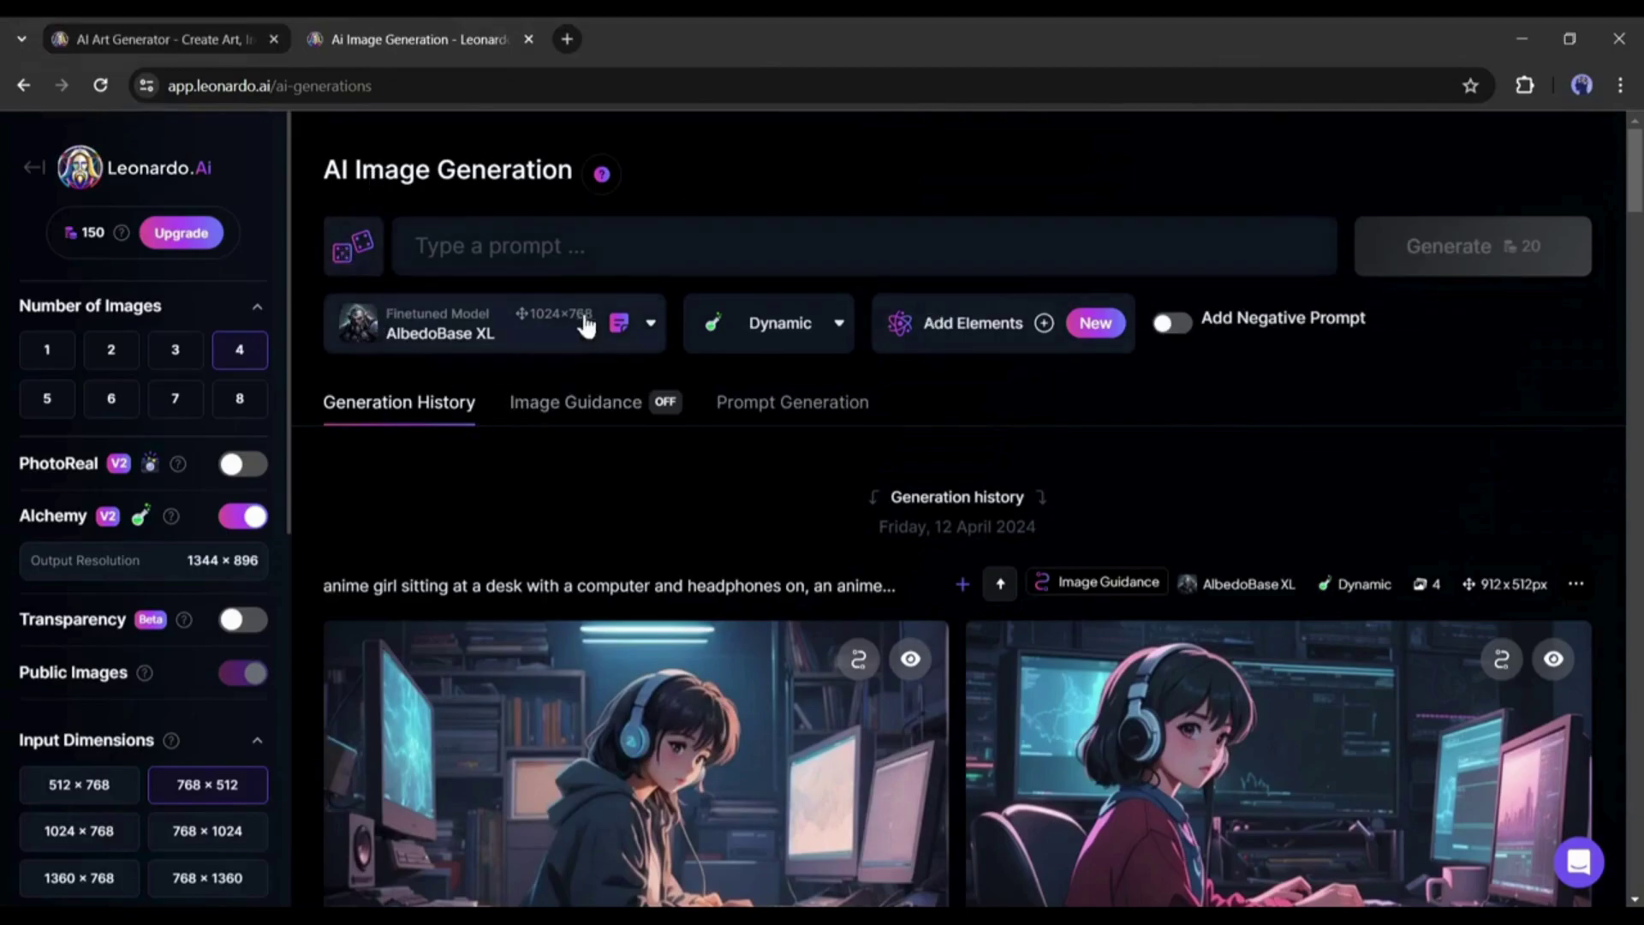
# Choose Leonardo Lightning XL from Finetuned Models as the image generation model
pyautogui.click(651, 327)
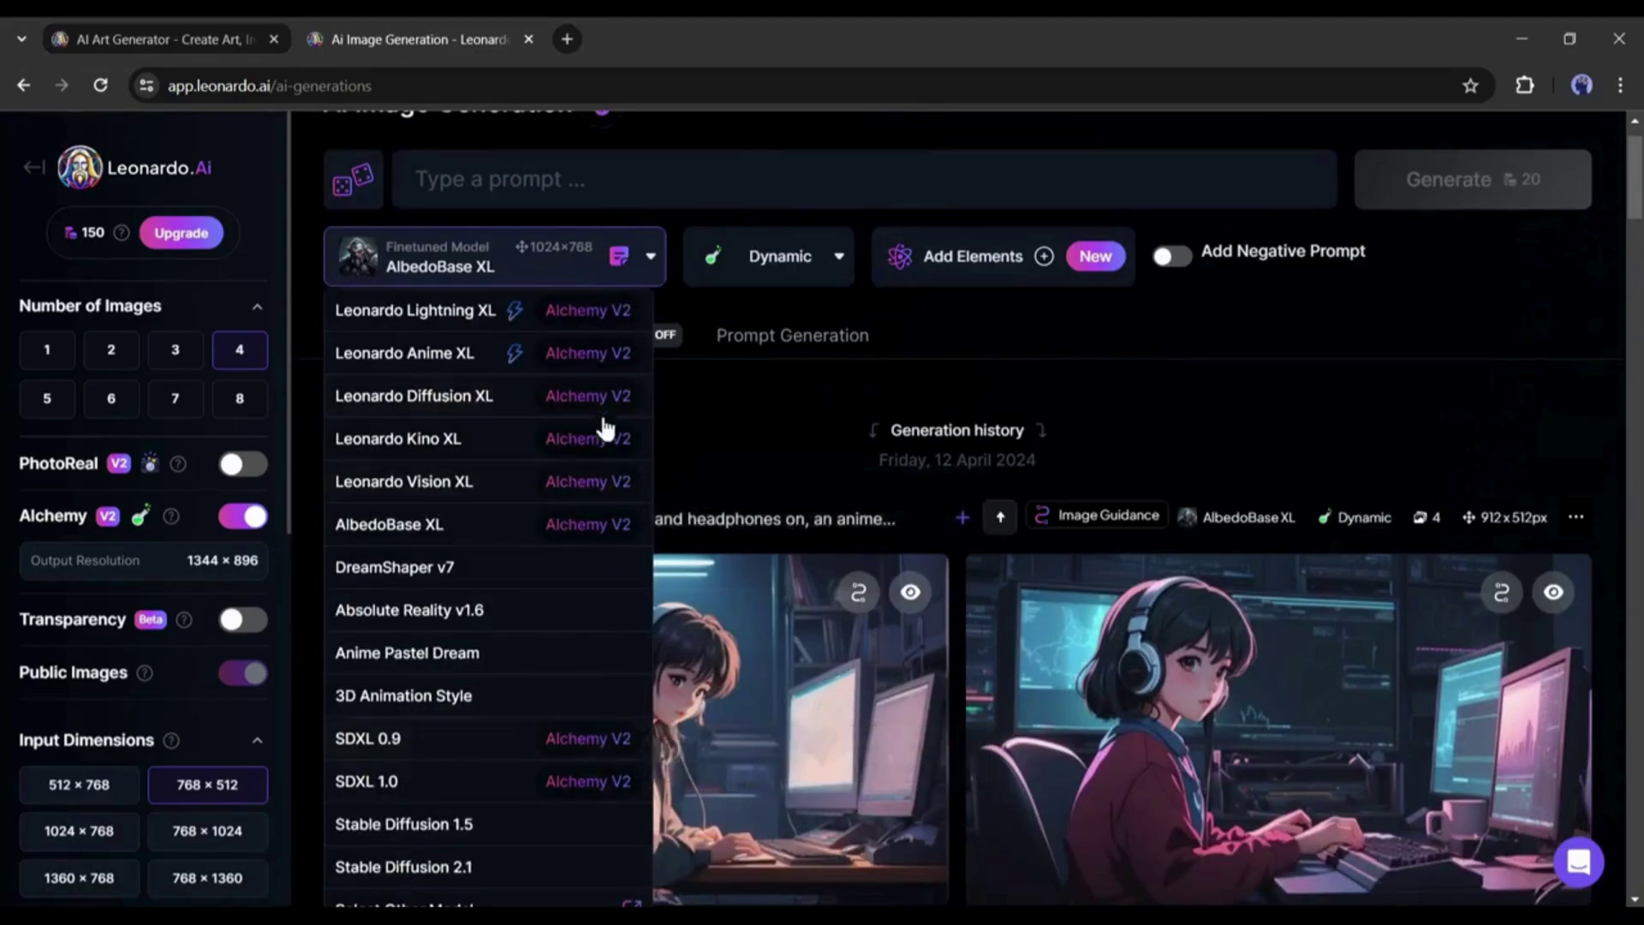
pyautogui.click(29, 168)
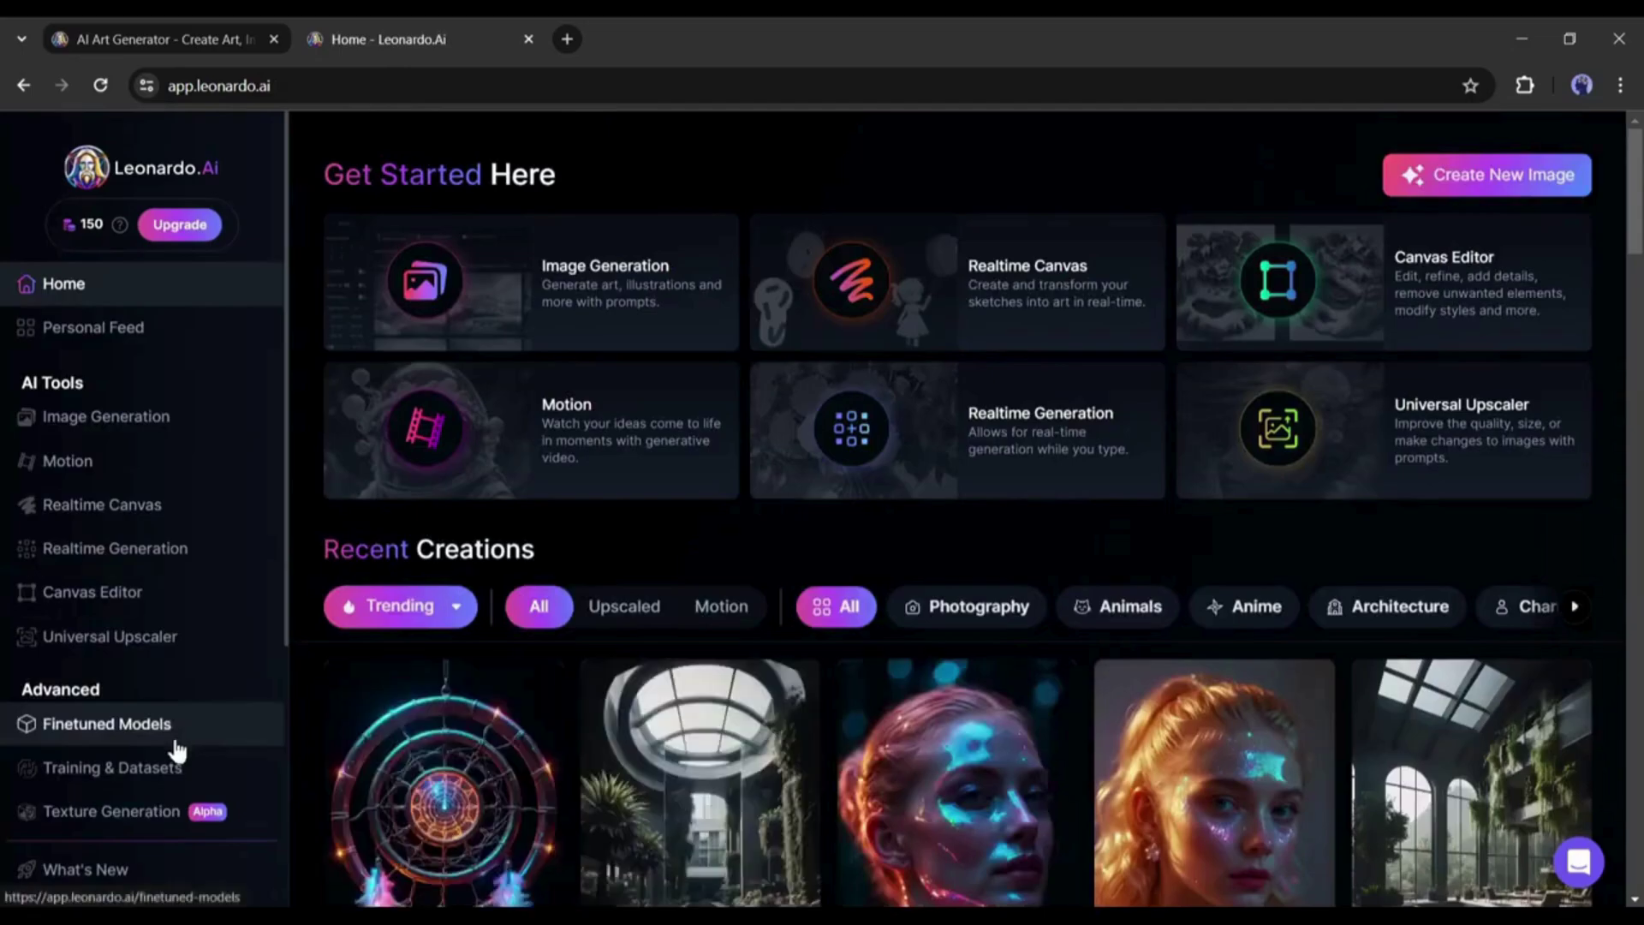
pyautogui.click(174, 740)
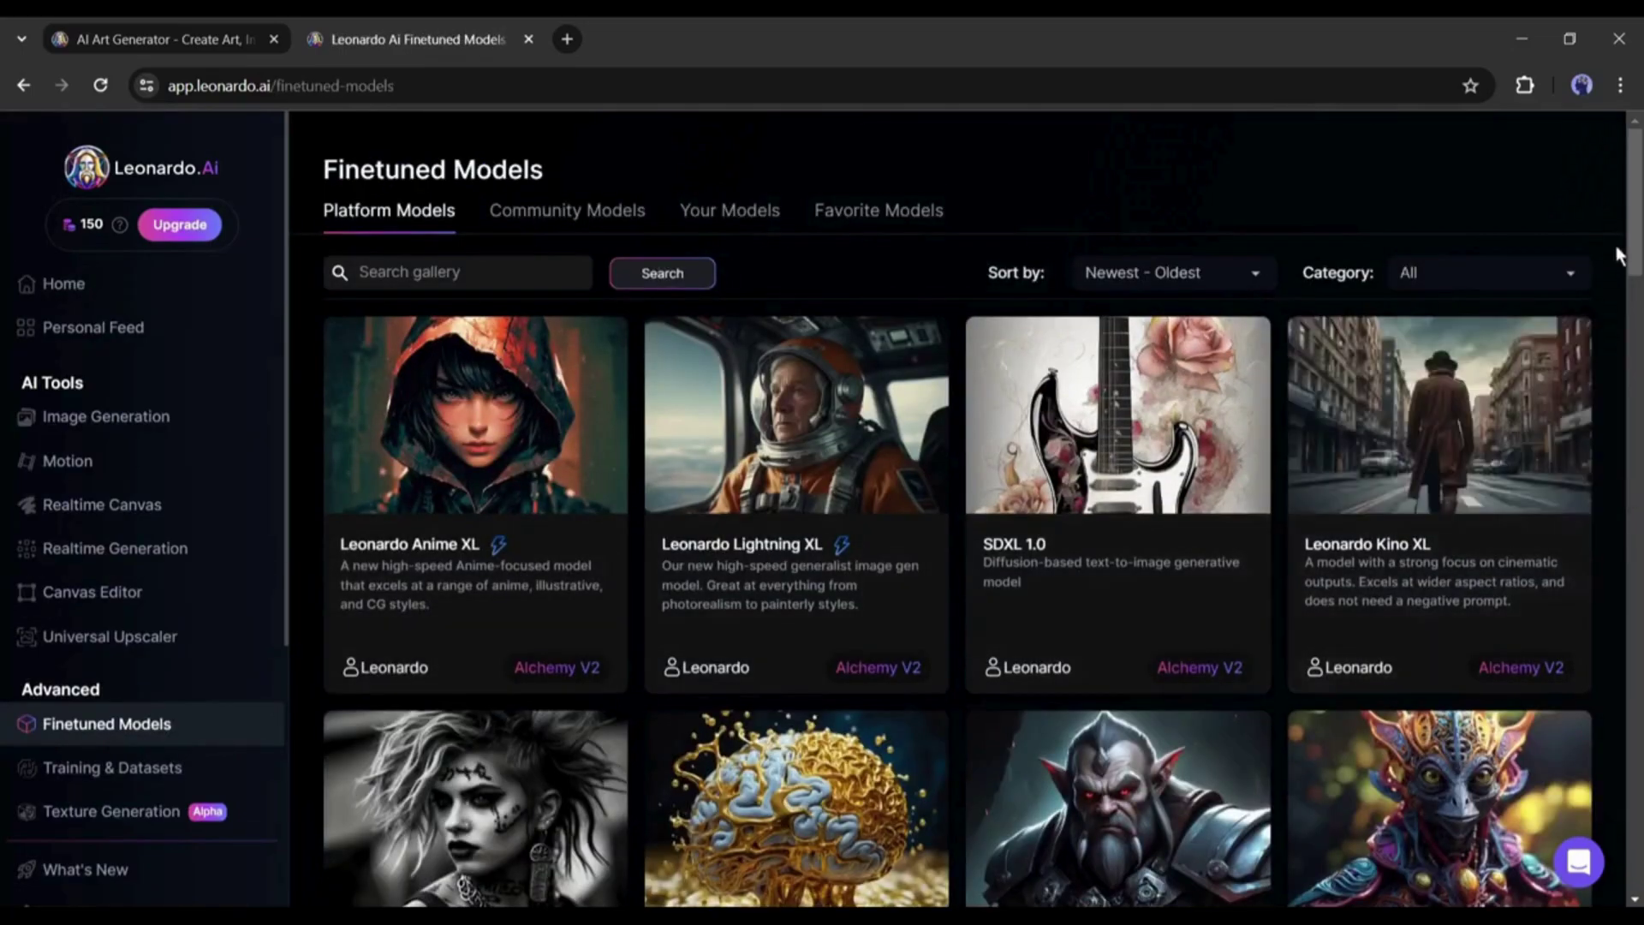
pyautogui.moveTo(1632, 253); pyautogui.dragTo(1629, 183)
pyautogui.click(796, 415)
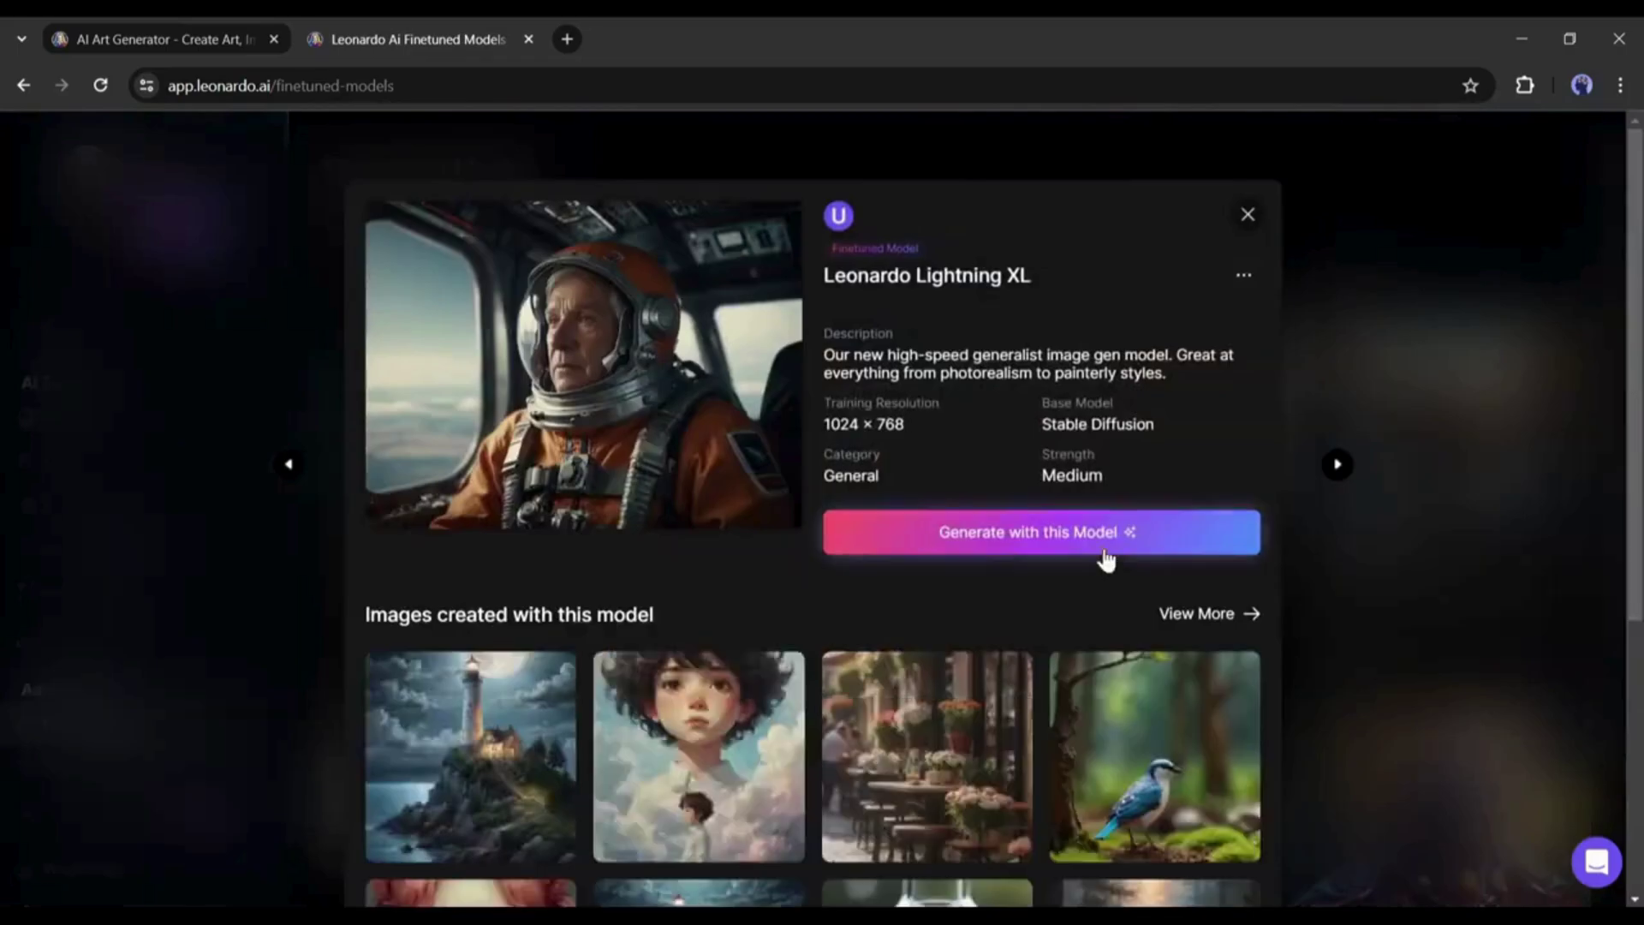
pyautogui.click(1045, 531)
# Paste the bioluminescent sea-monster shipwreck digital-painting prompt and read through it
pyautogui.click(602, 268)
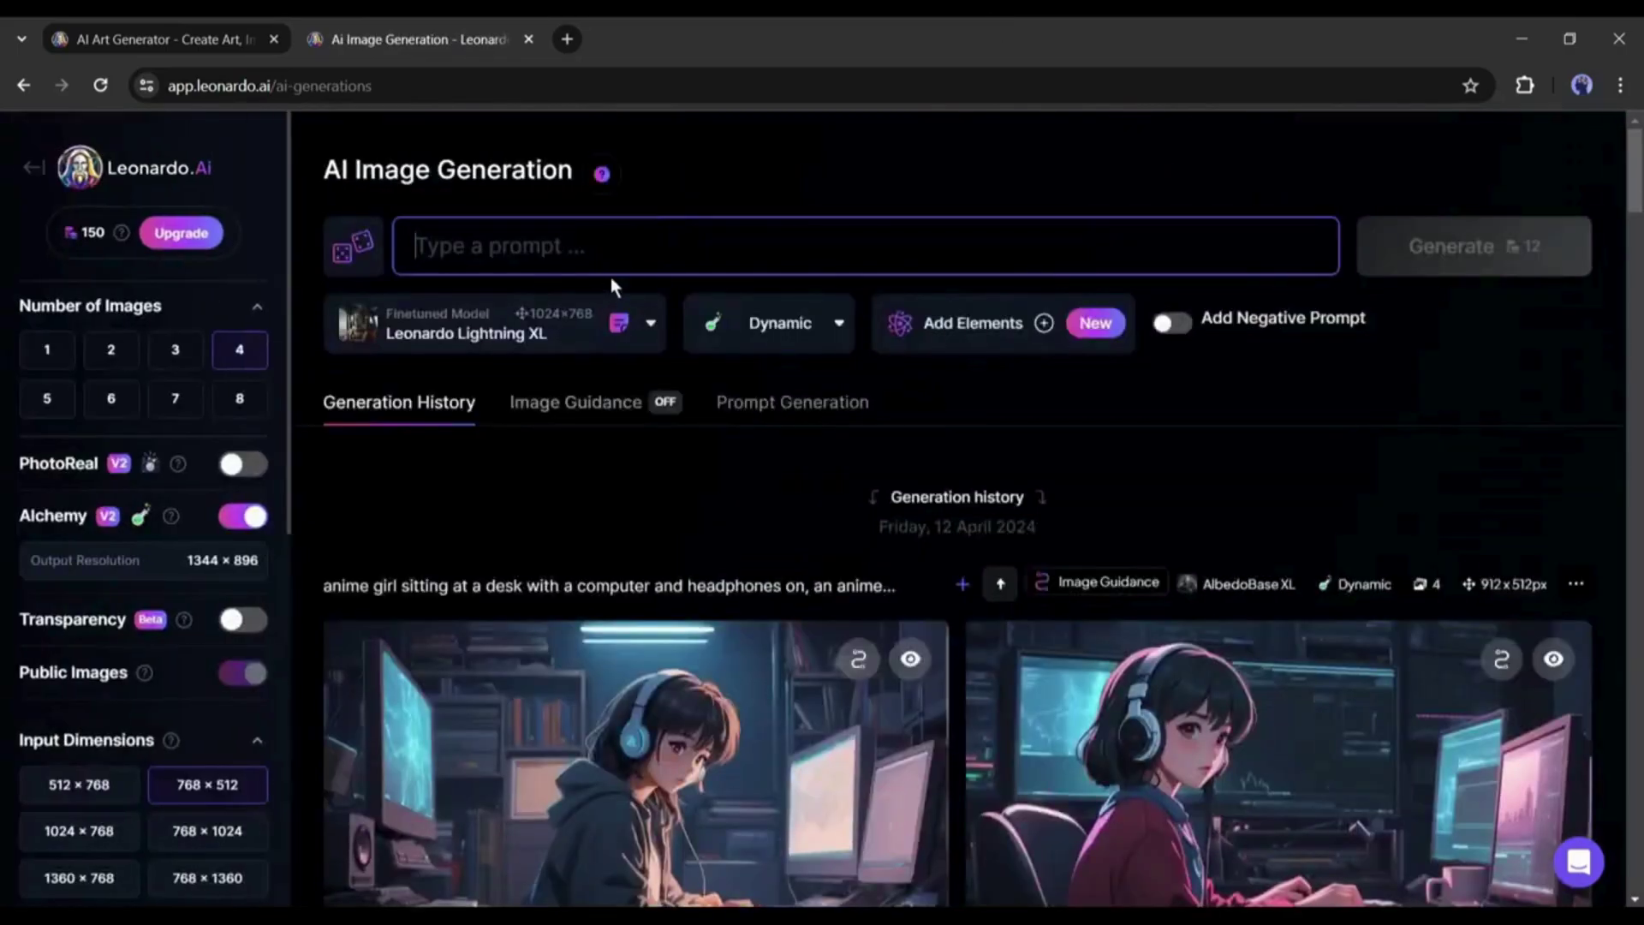
pyautogui.write('A towering sea monster emerging from the depths, its scales shimmering with bioluminescence, tentacles writhing, eyes glowing with an otherworldly light, murky underwater environment with shipwrecks scattered around, conveying a sense of wonder and danger, Illustration, digital painting with dynamic lighting effects')
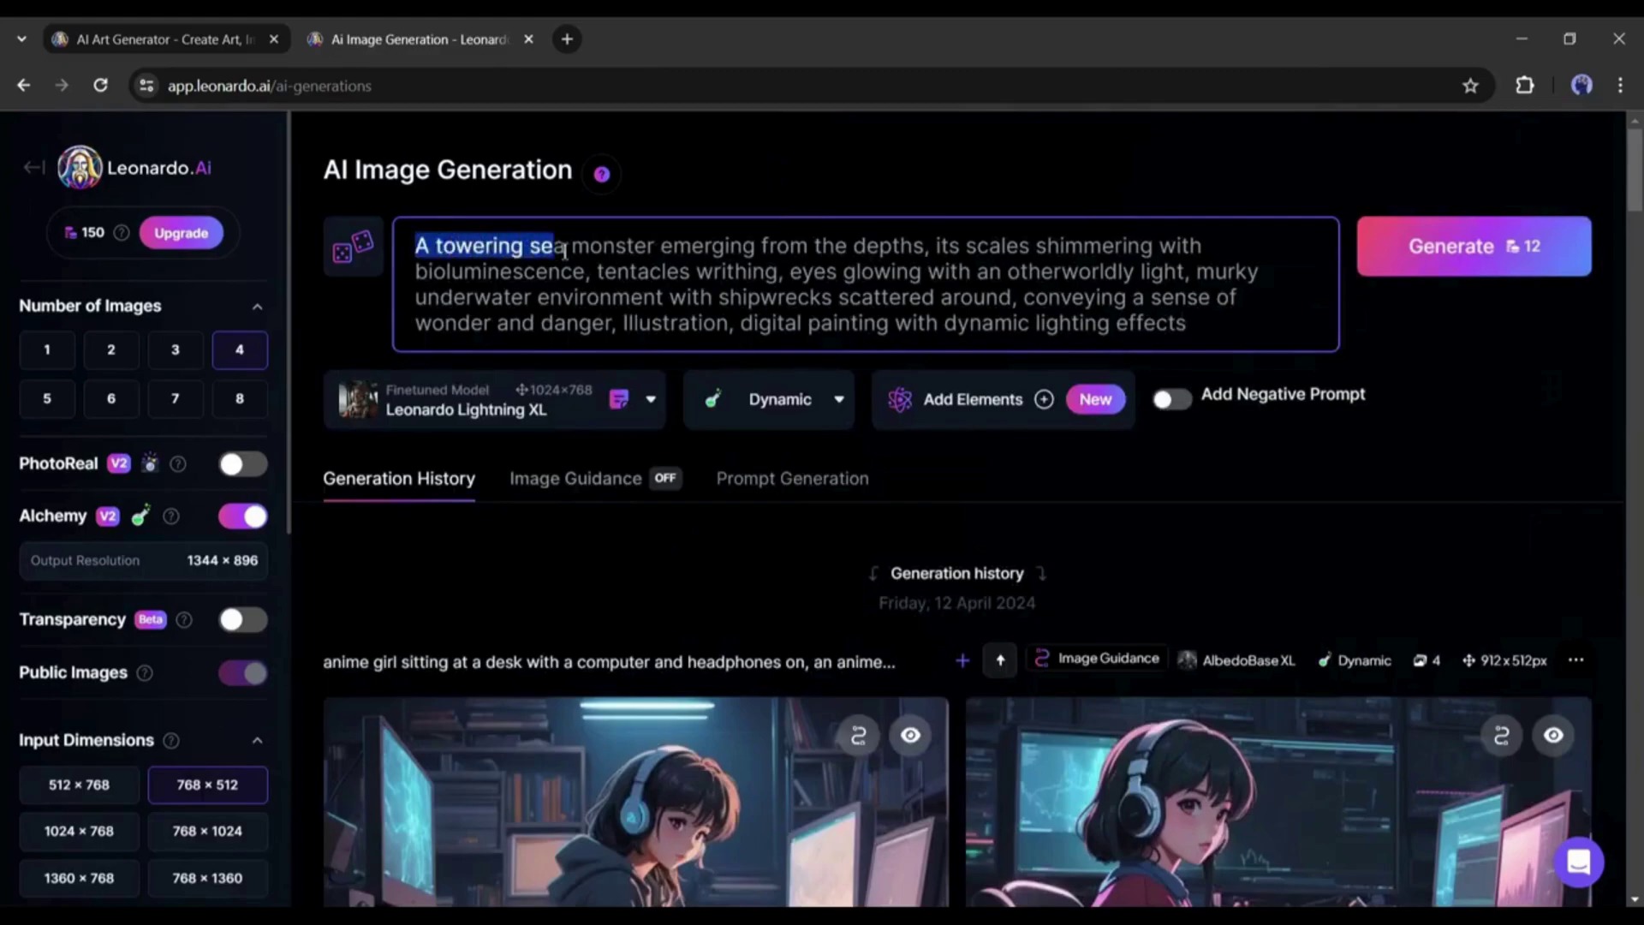
pyautogui.moveTo(725, 253); pyautogui.dragTo(1039, 242)
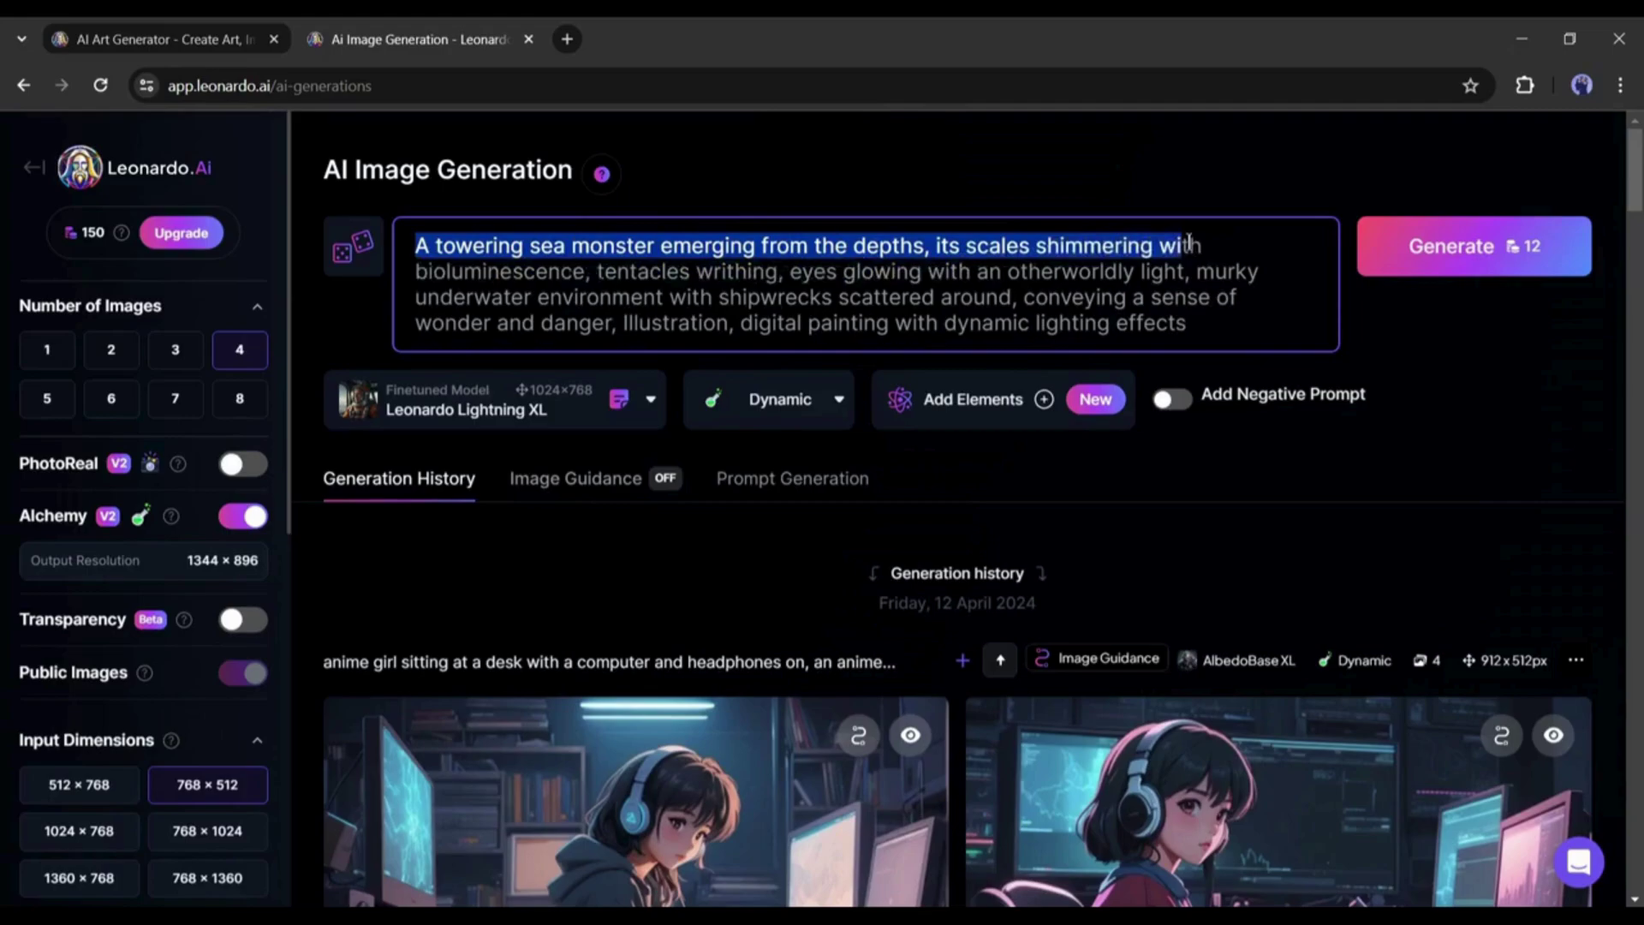
pyautogui.moveTo(1155, 243); pyautogui.dragTo(530, 271)
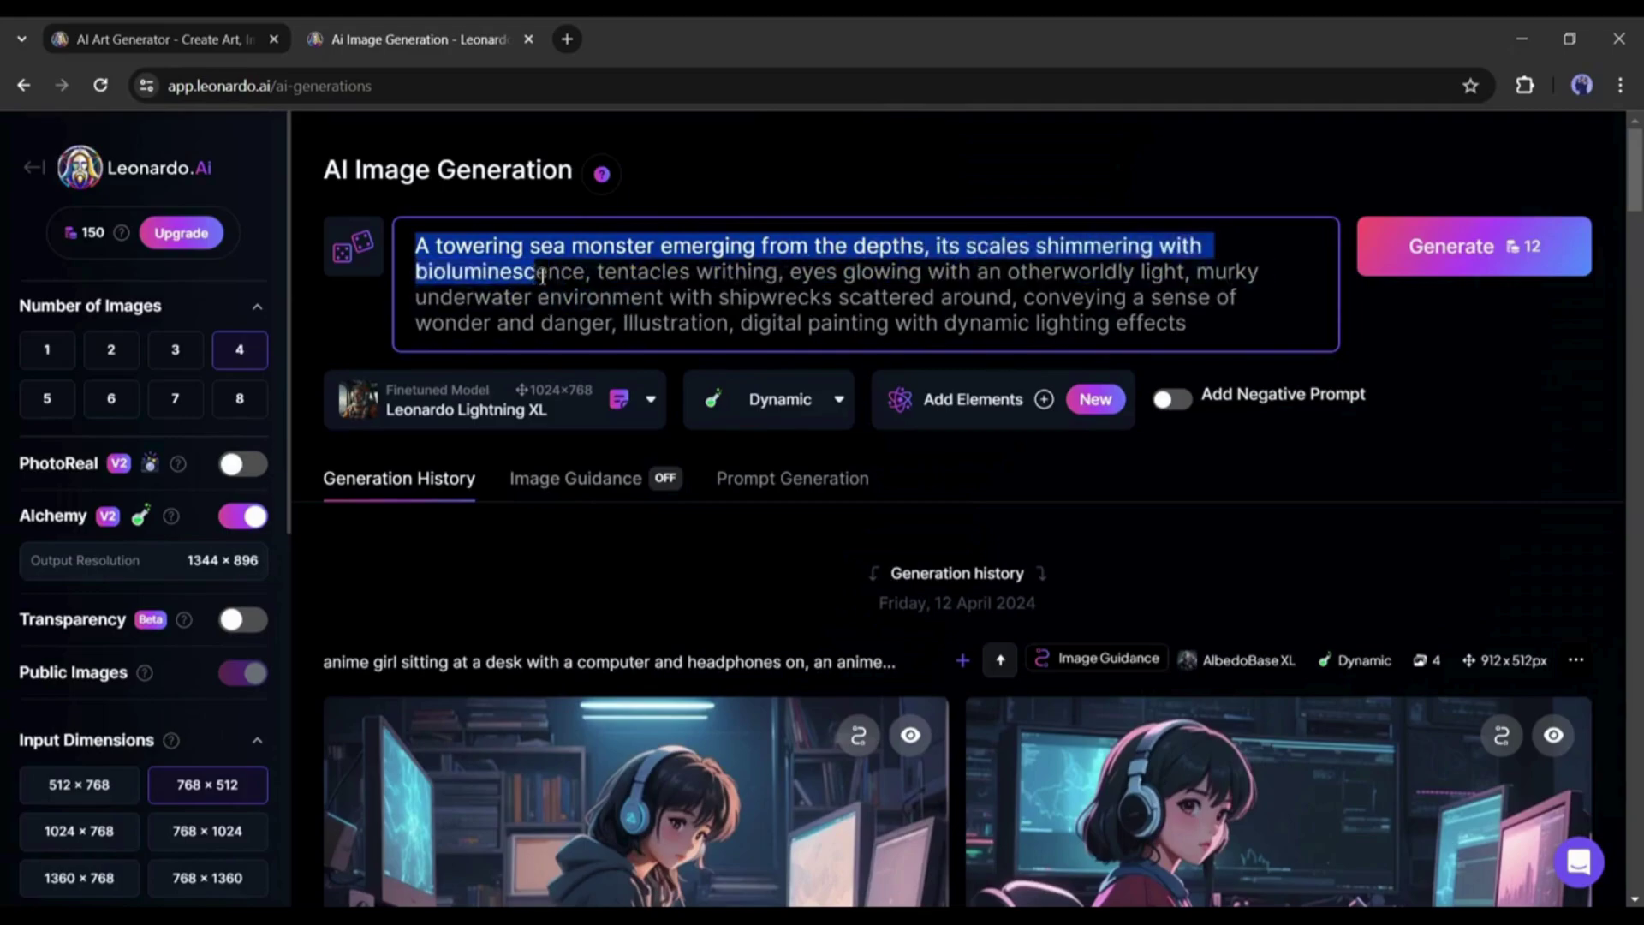
pyautogui.moveTo(653, 272); pyautogui.dragTo(923, 272)
pyautogui.moveTo(1038, 285); pyautogui.dragTo(1102, 293)
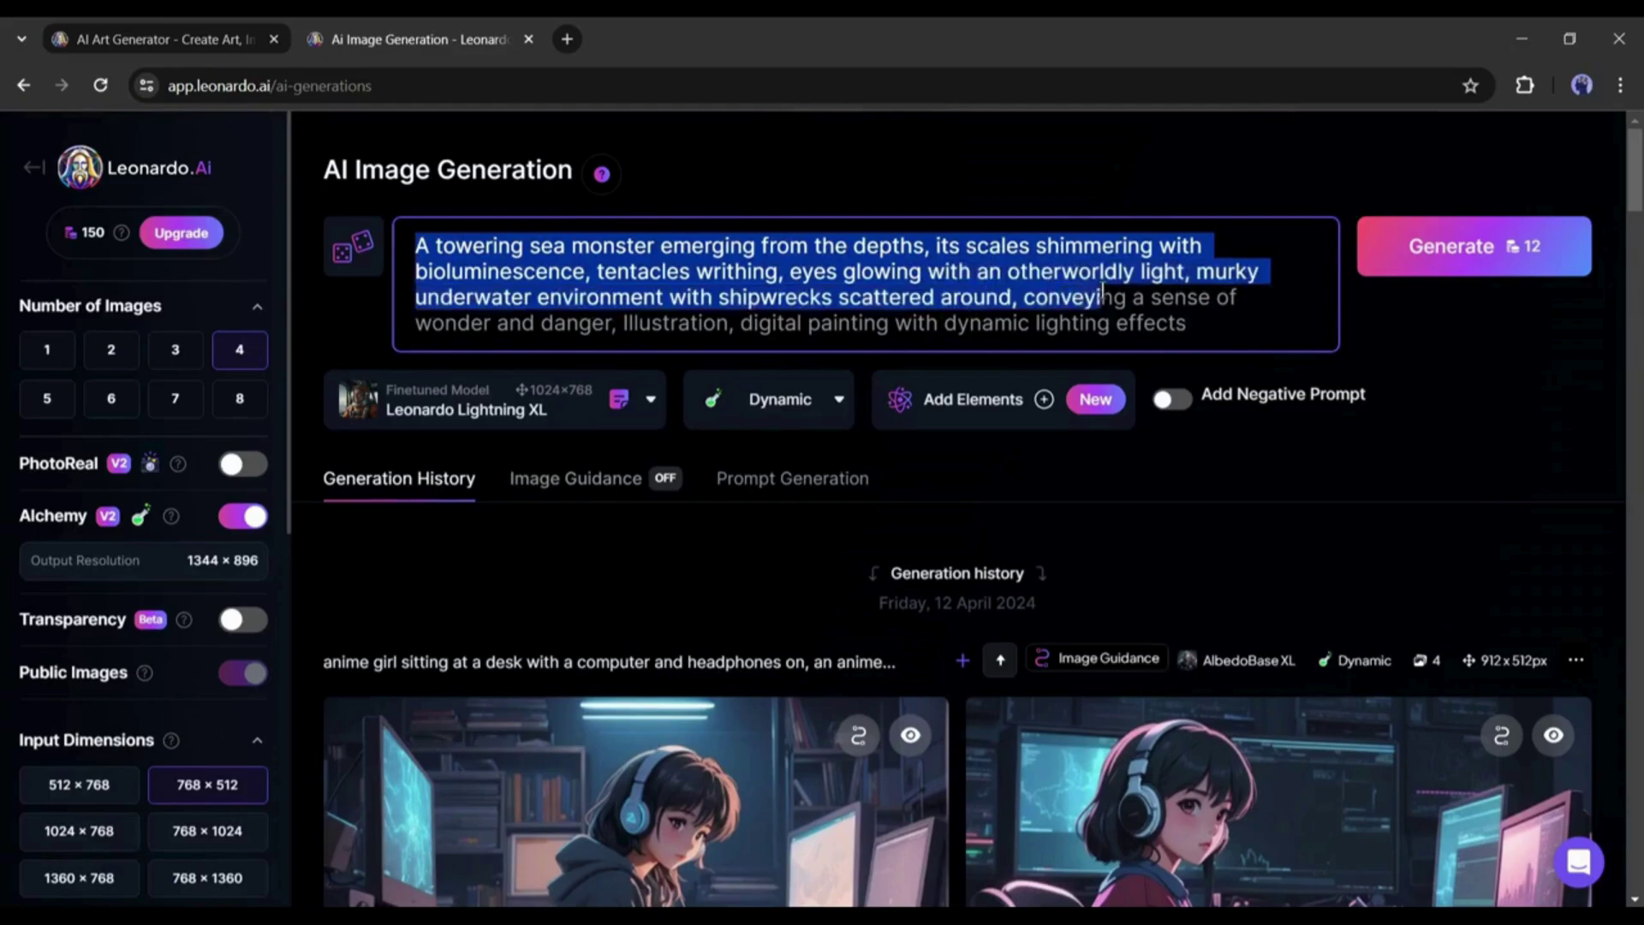
pyautogui.click(1258, 273)
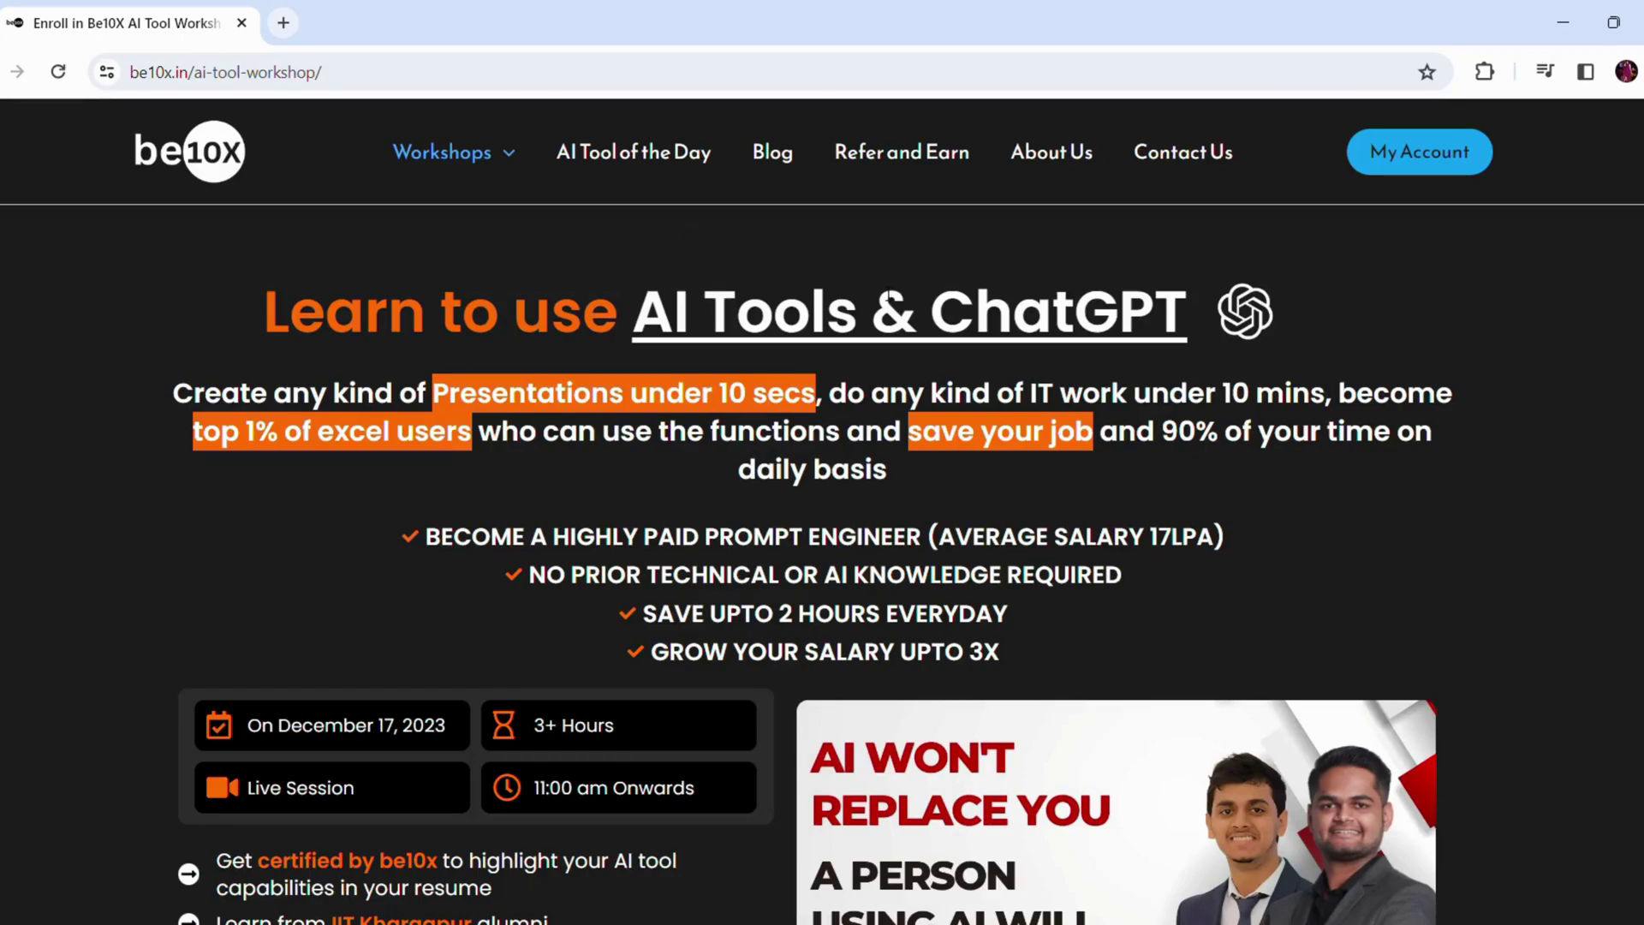
pyautogui.scroll(-7, 966, 287)
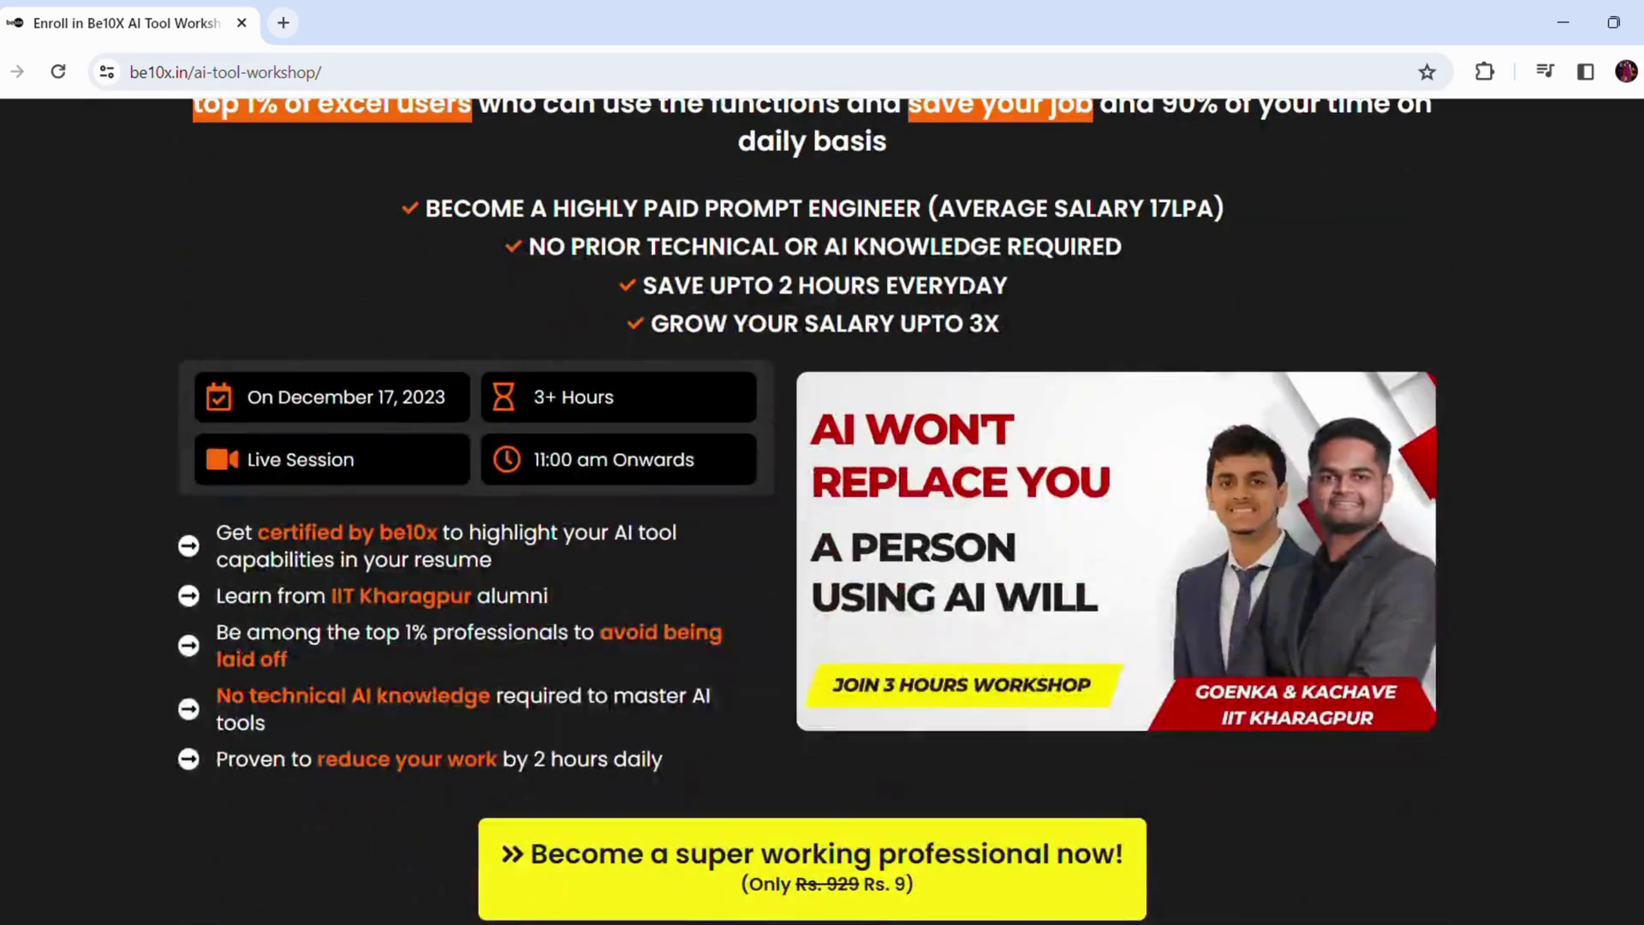
pyautogui.scroll(1, 962, 288)
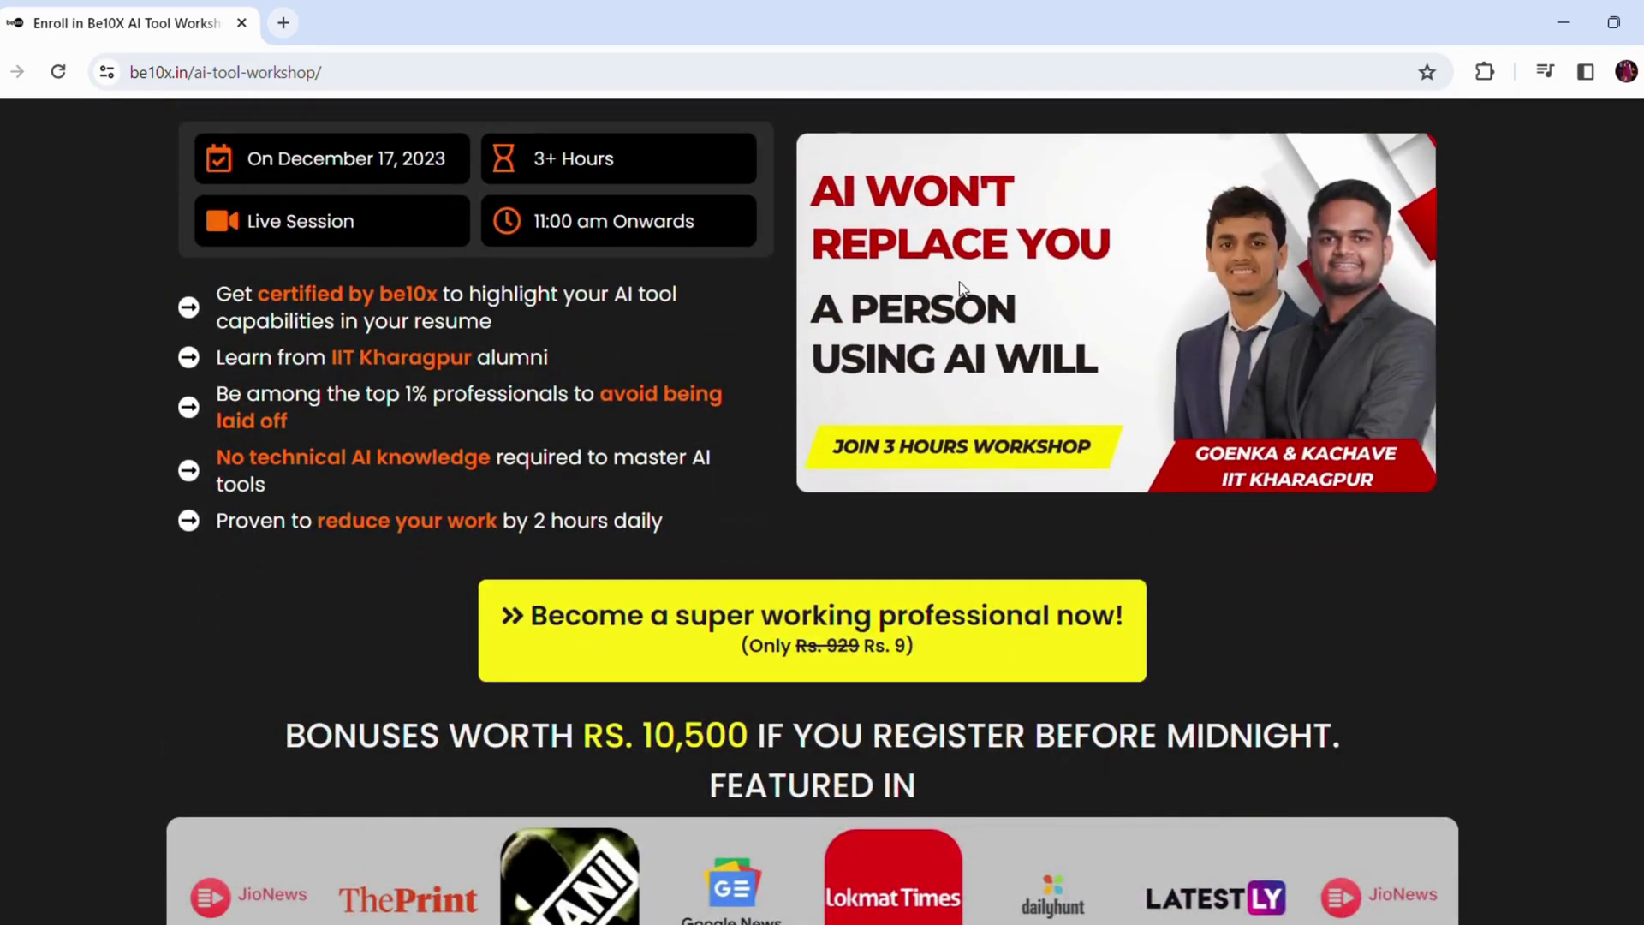
pyautogui.scroll(-3, 961, 287)
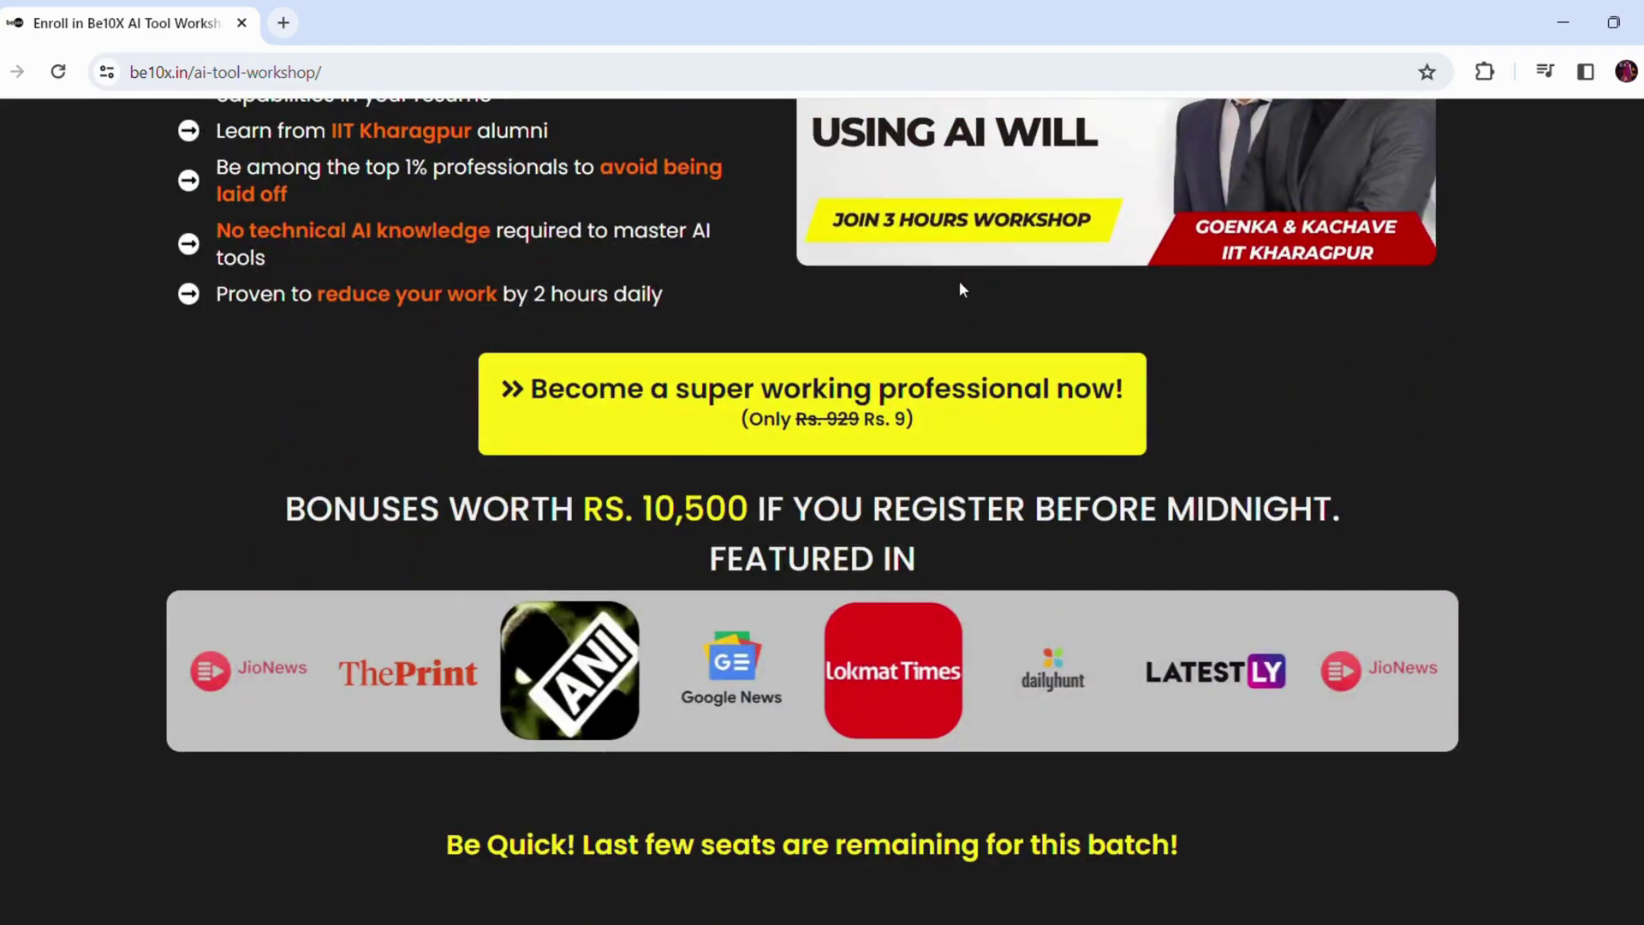
pyautogui.scroll(-5, 960, 290)
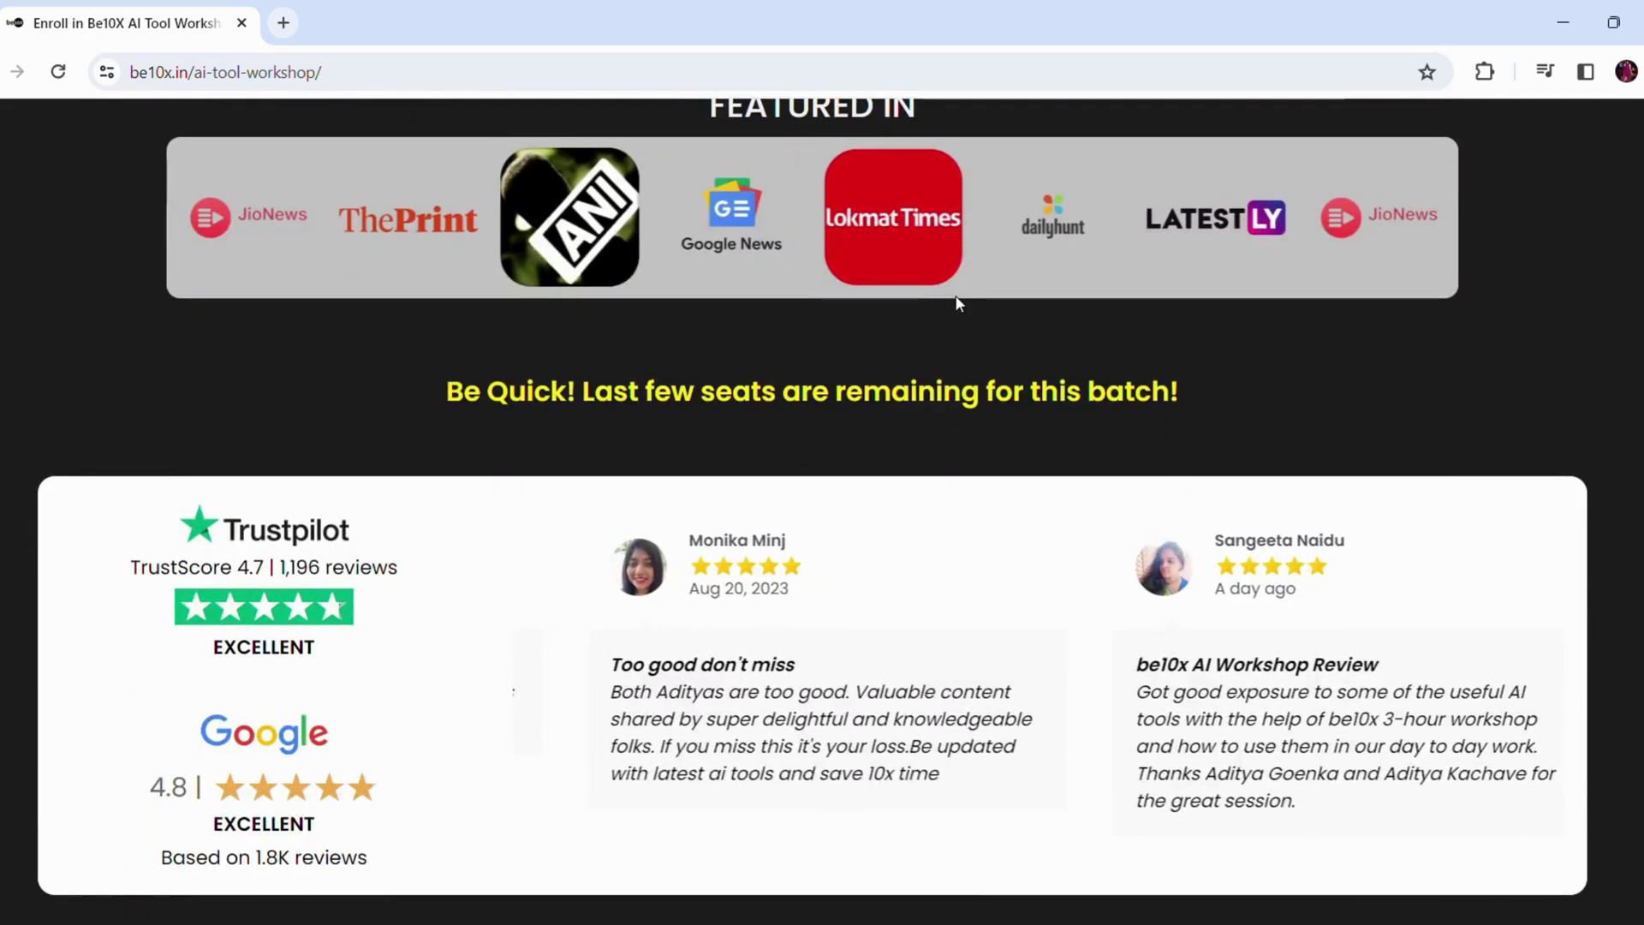
pyautogui.scroll(-1, 958, 302)
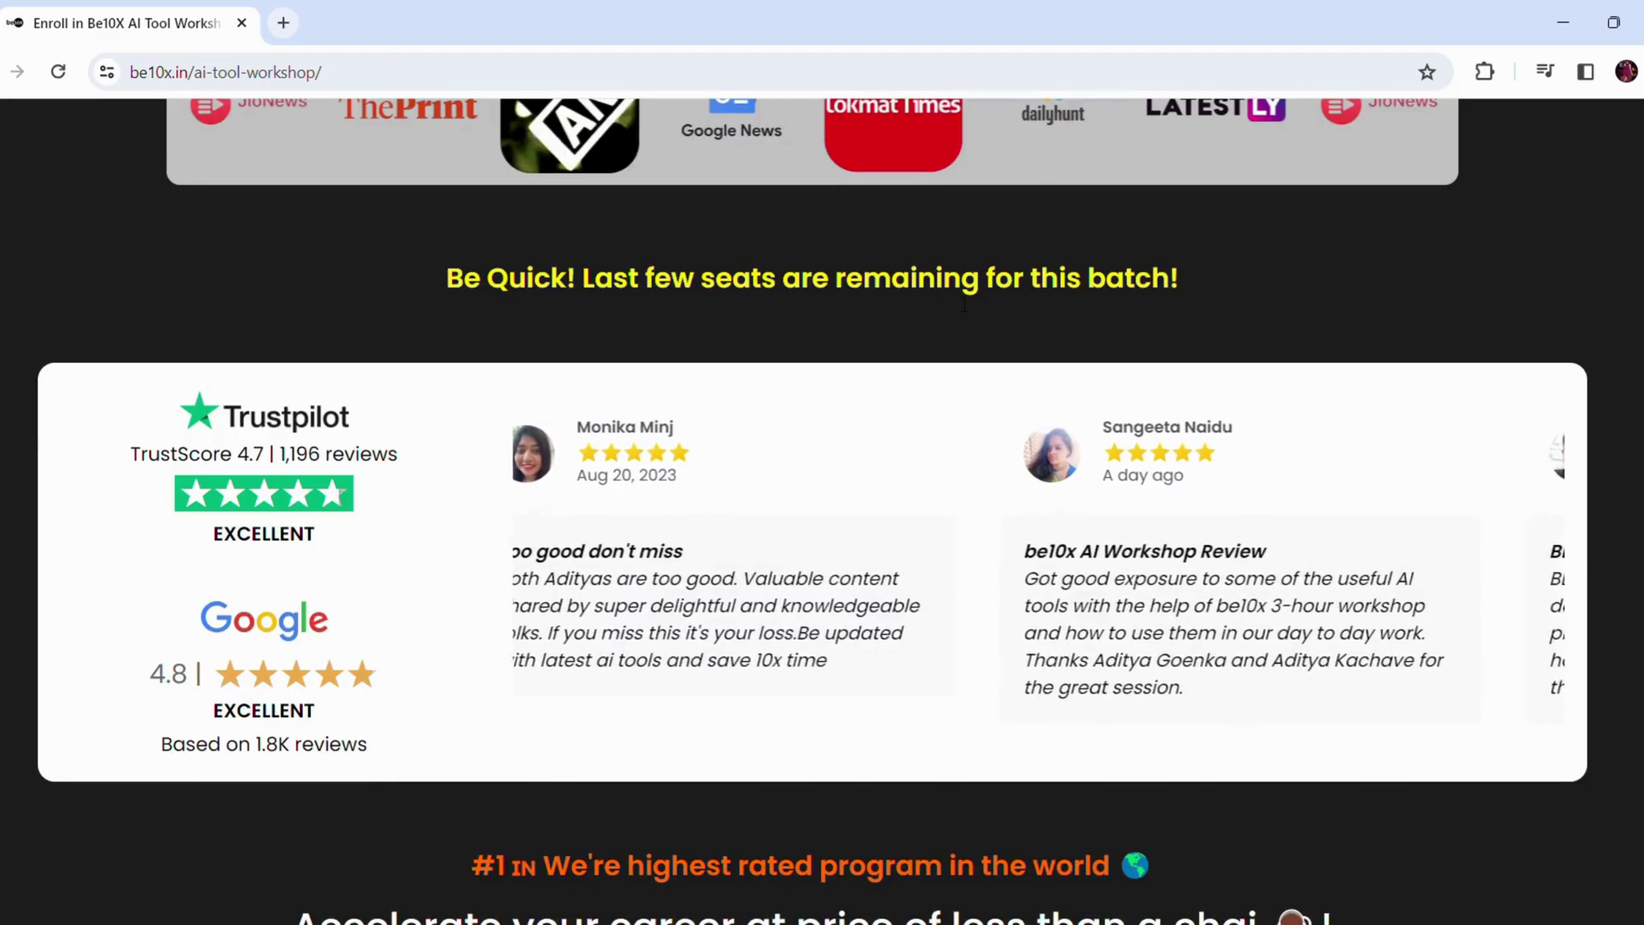
pyautogui.scroll(-2, 964, 304)
pyautogui.scroll(4, 965, 308)
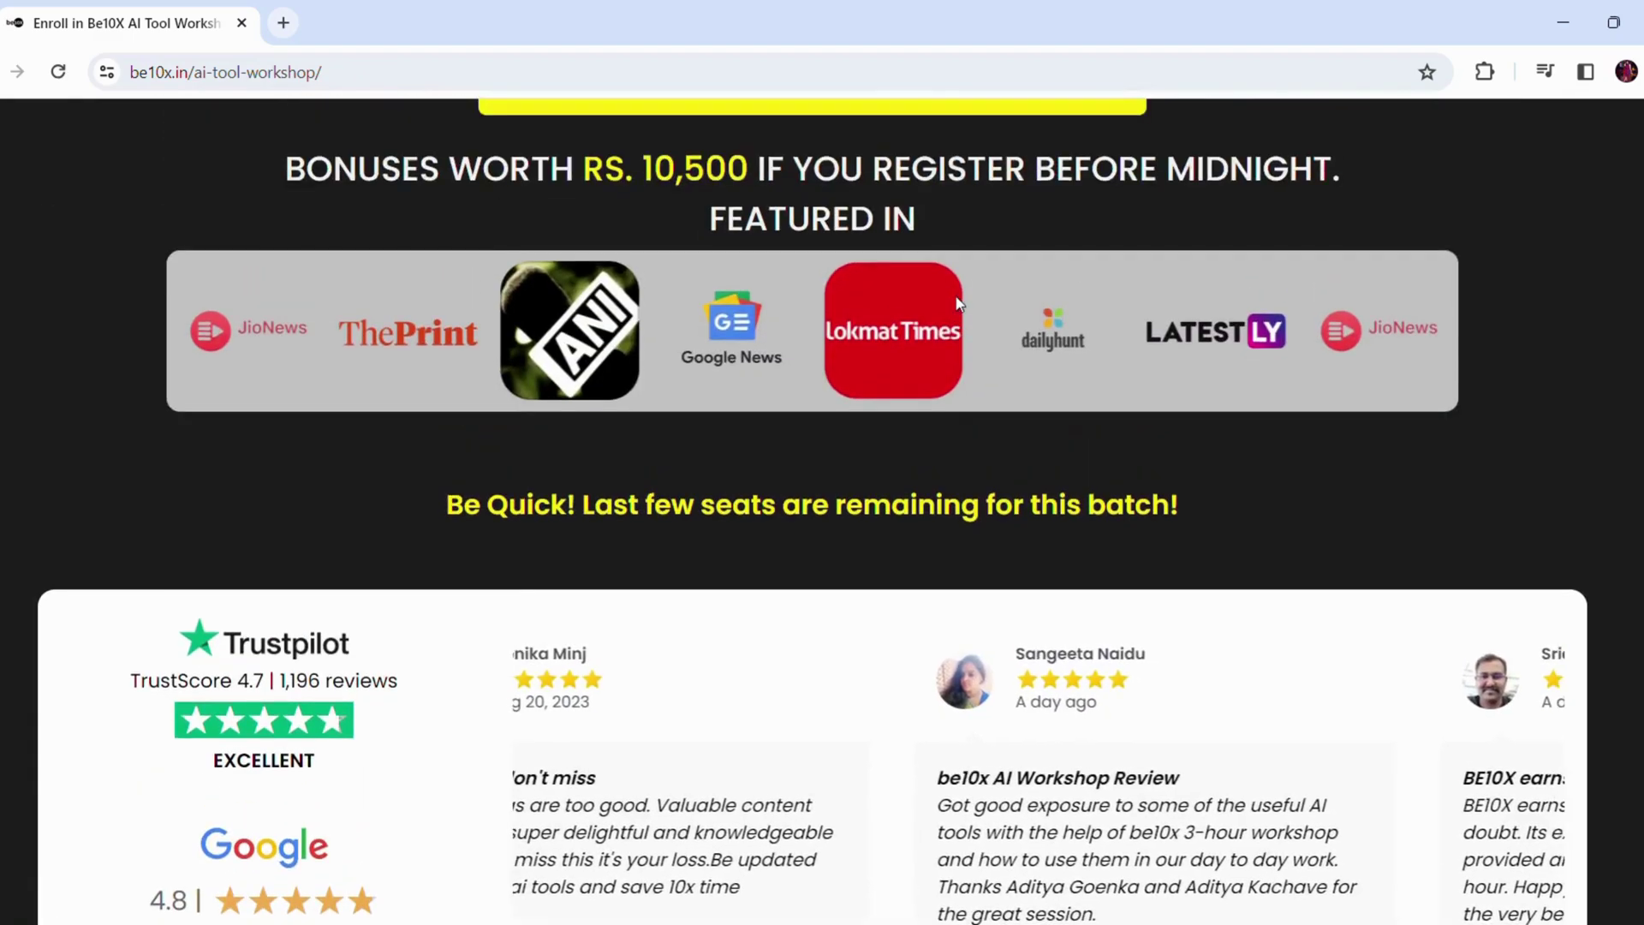
pyautogui.scroll(6, 958, 302)
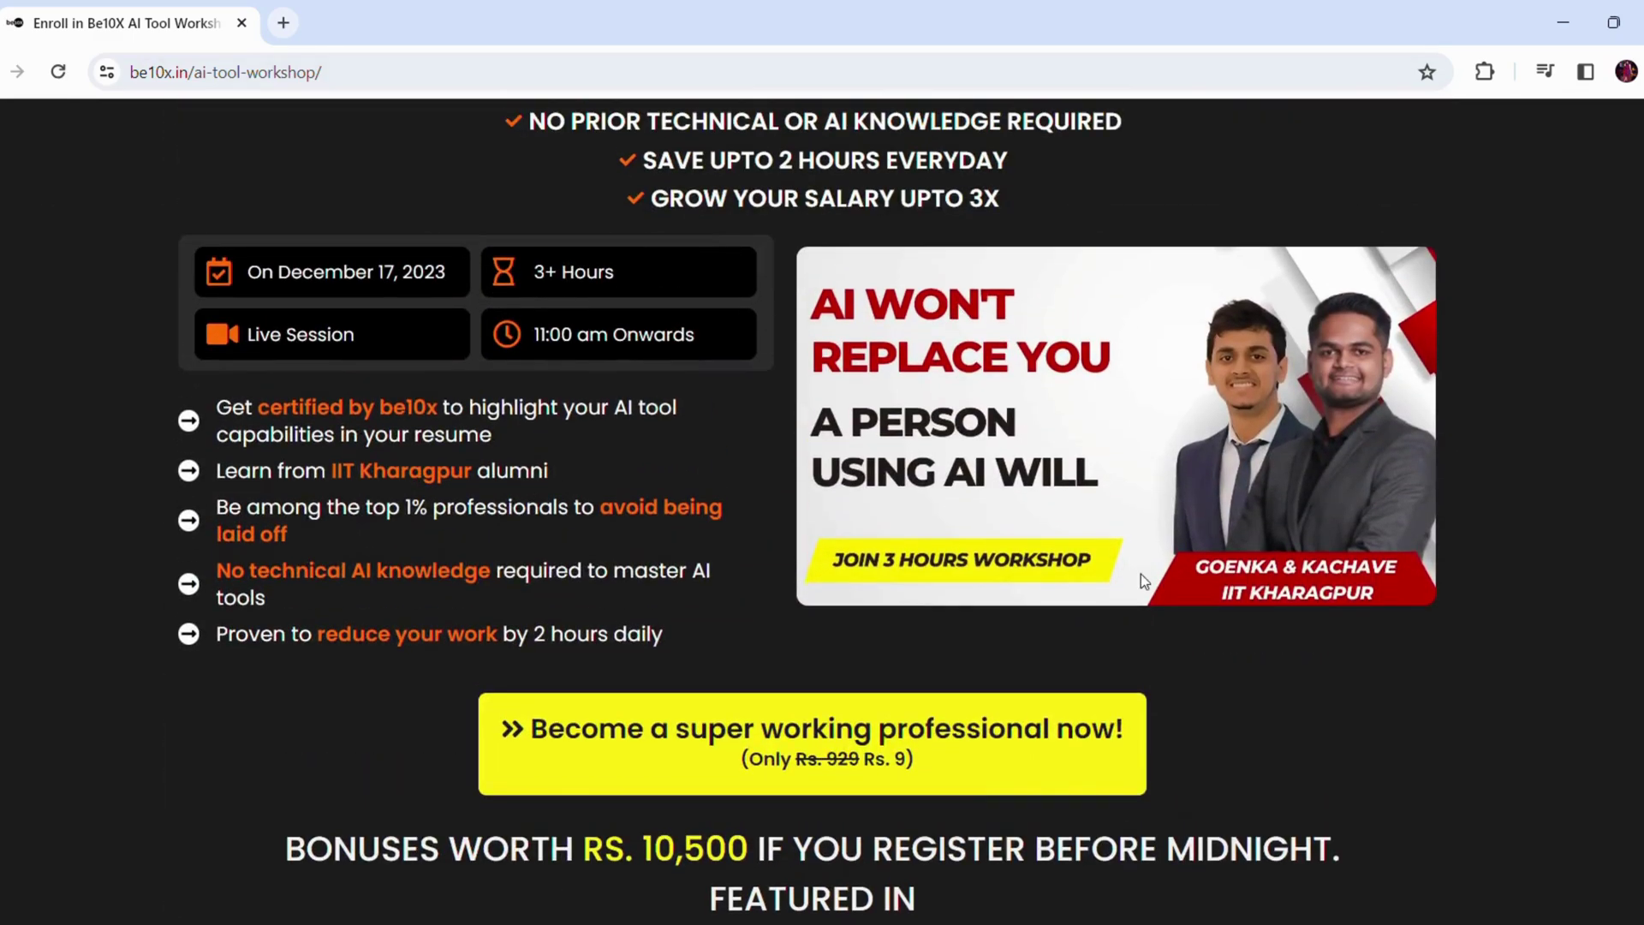
pyautogui.scroll(3, 876, 655)
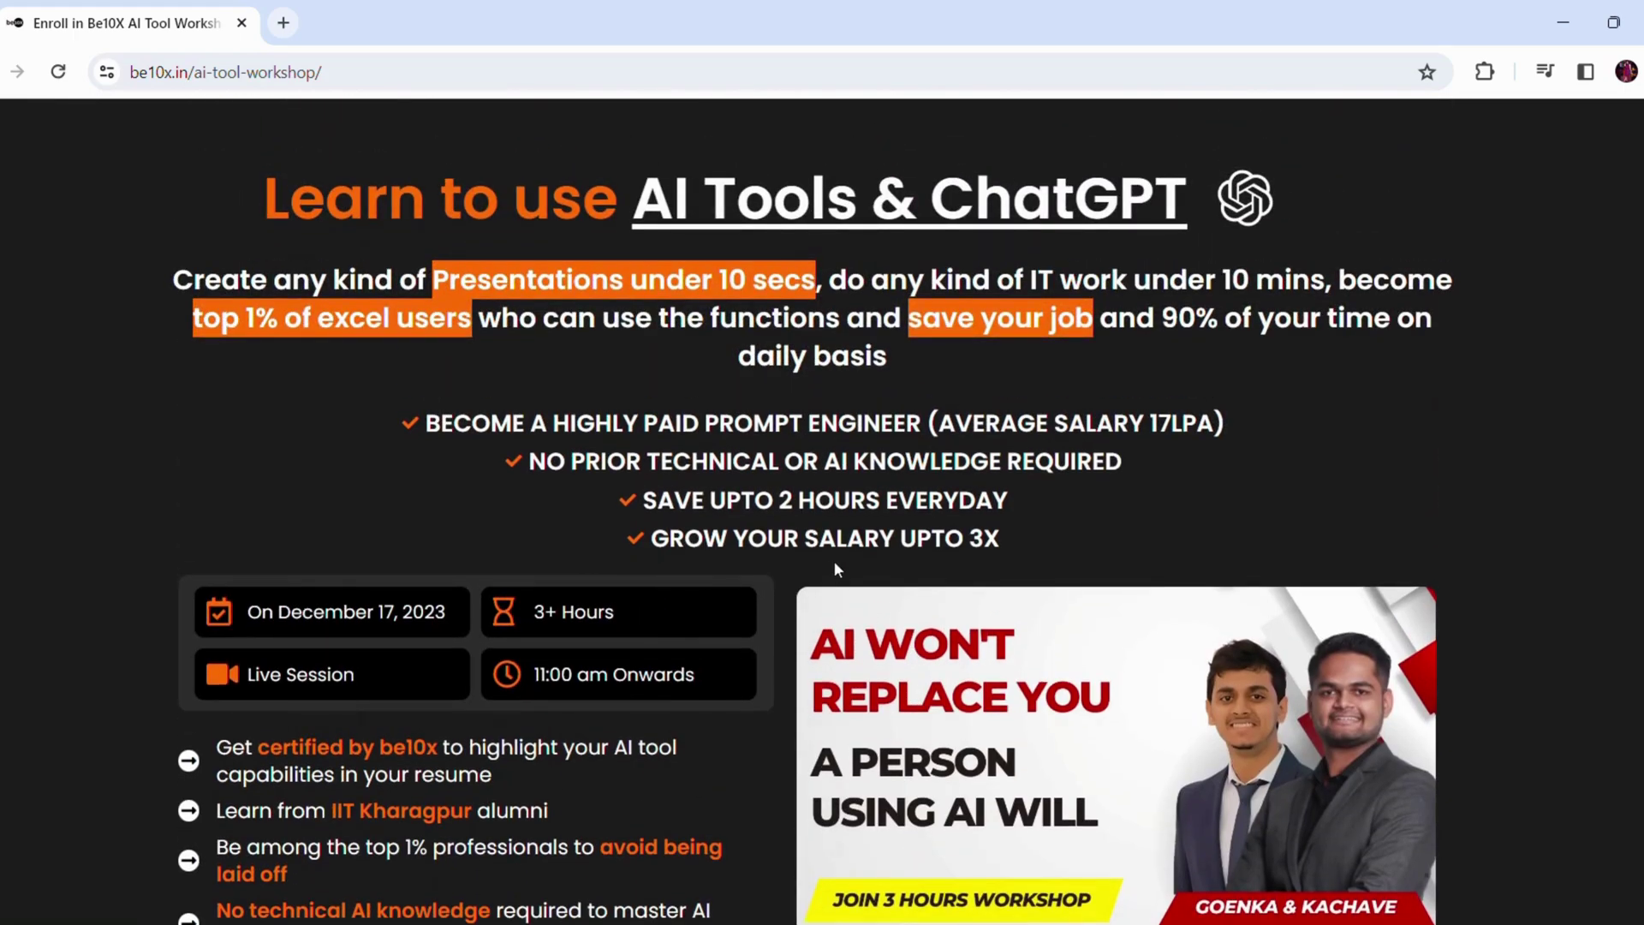
pyautogui.scroll(1, 836, 562)
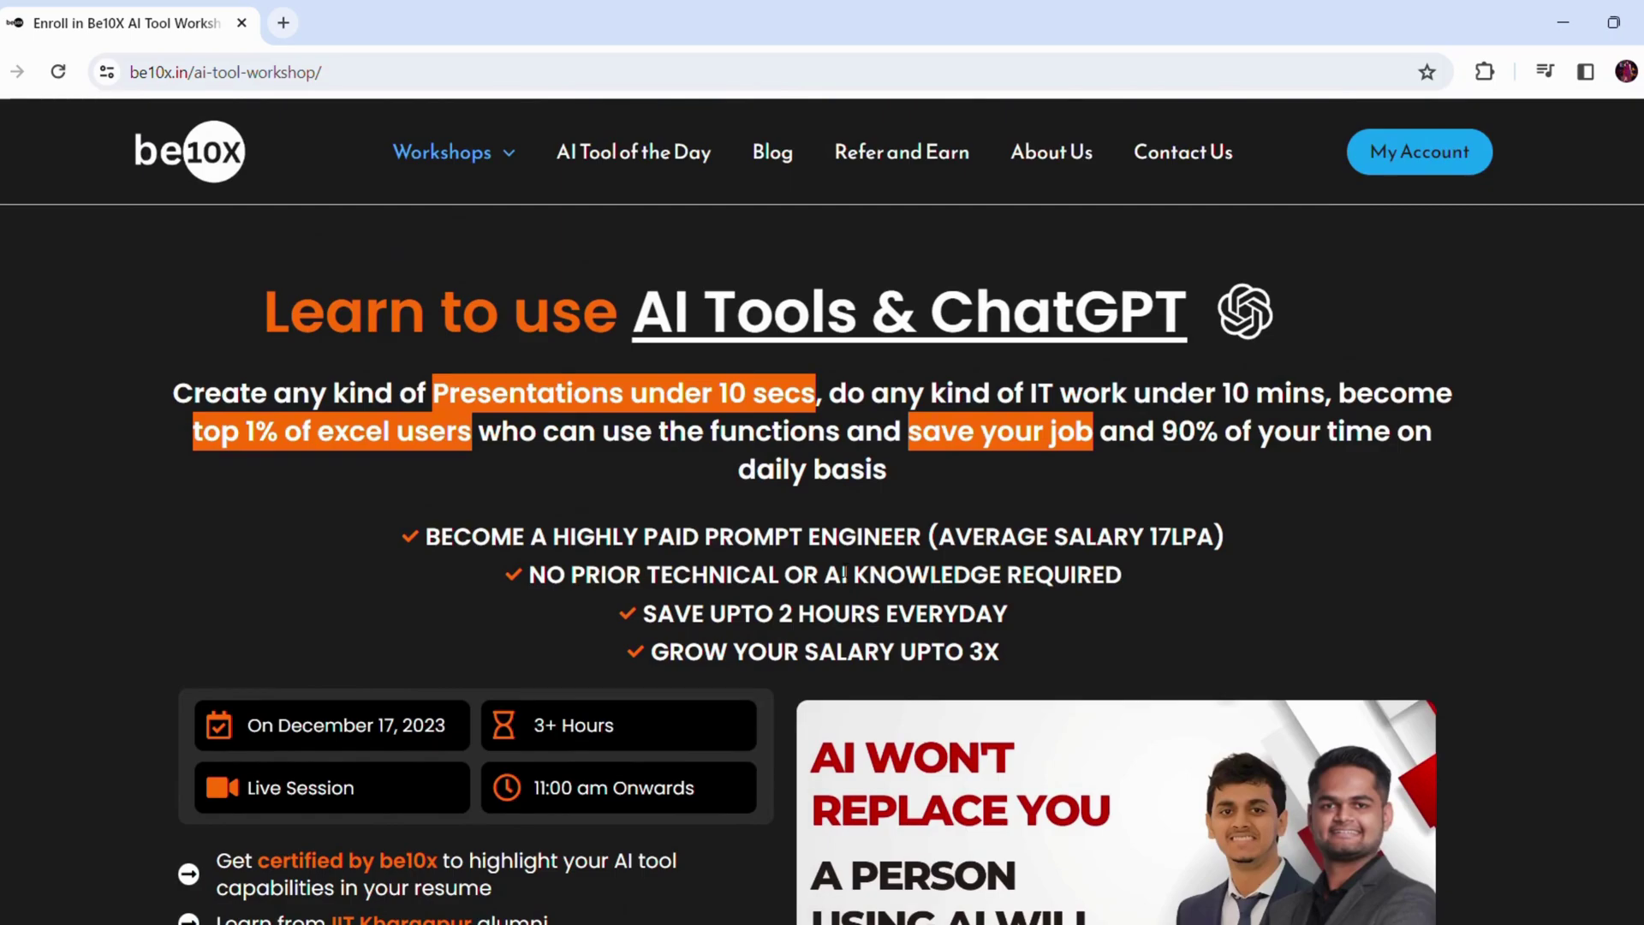
pyautogui.scroll(-3, 844, 574)
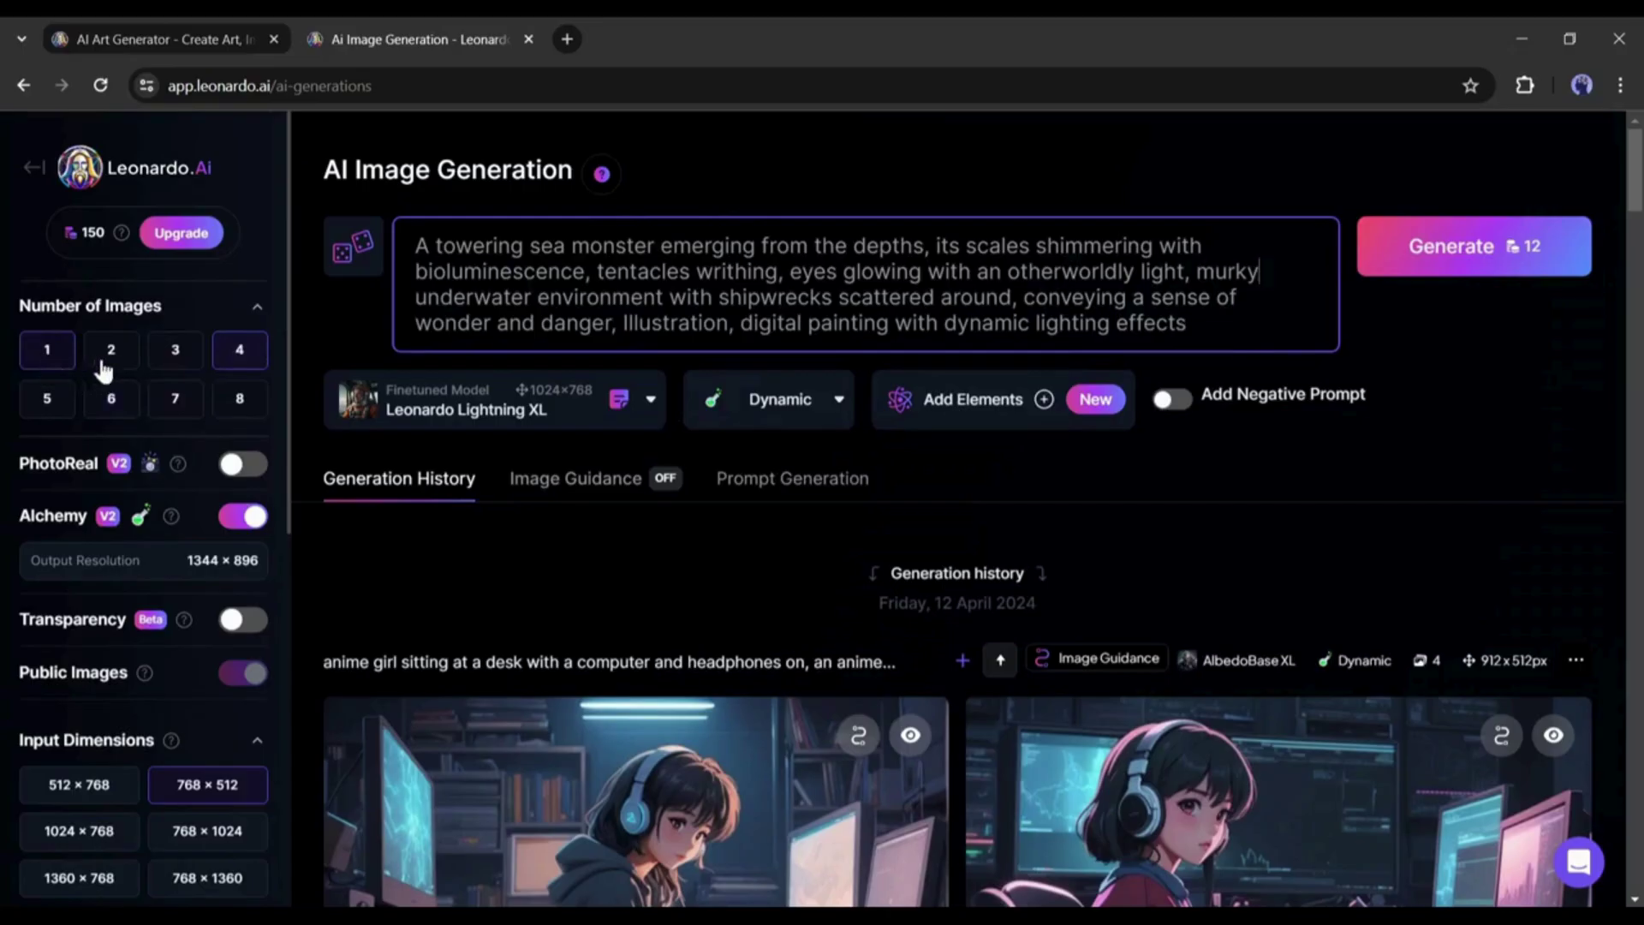
# Set Number of Images to 4 and the aspect ratio to 3:2 at 1248 × 832 px
pyautogui.click(255, 360)
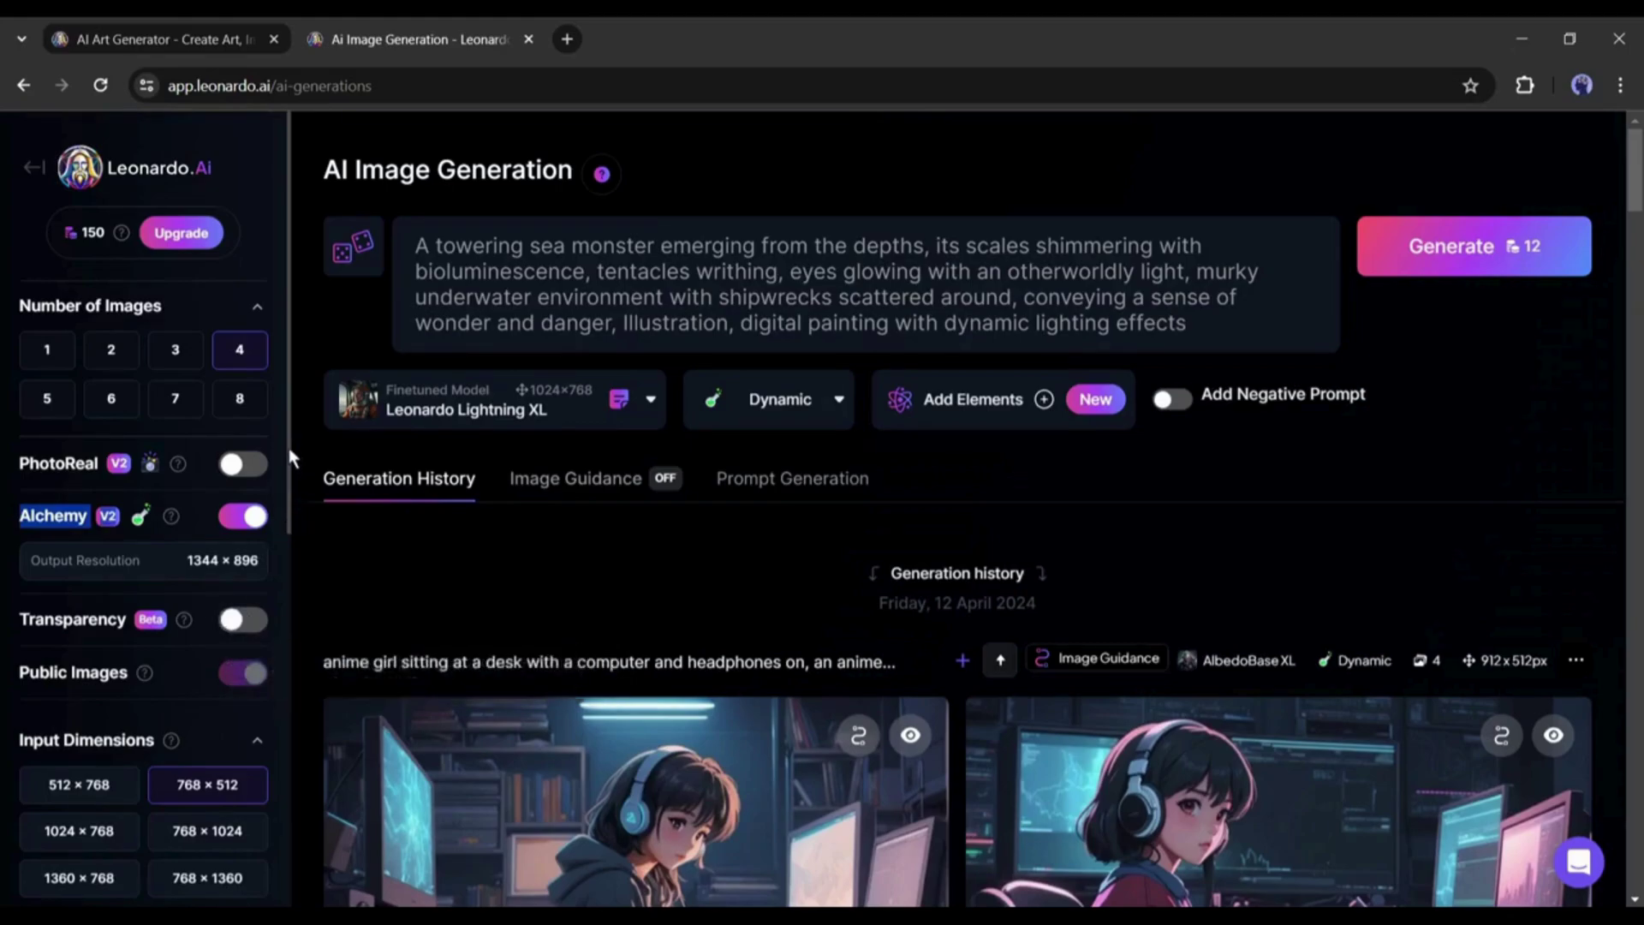
pyautogui.scroll(-4, 264, 560)
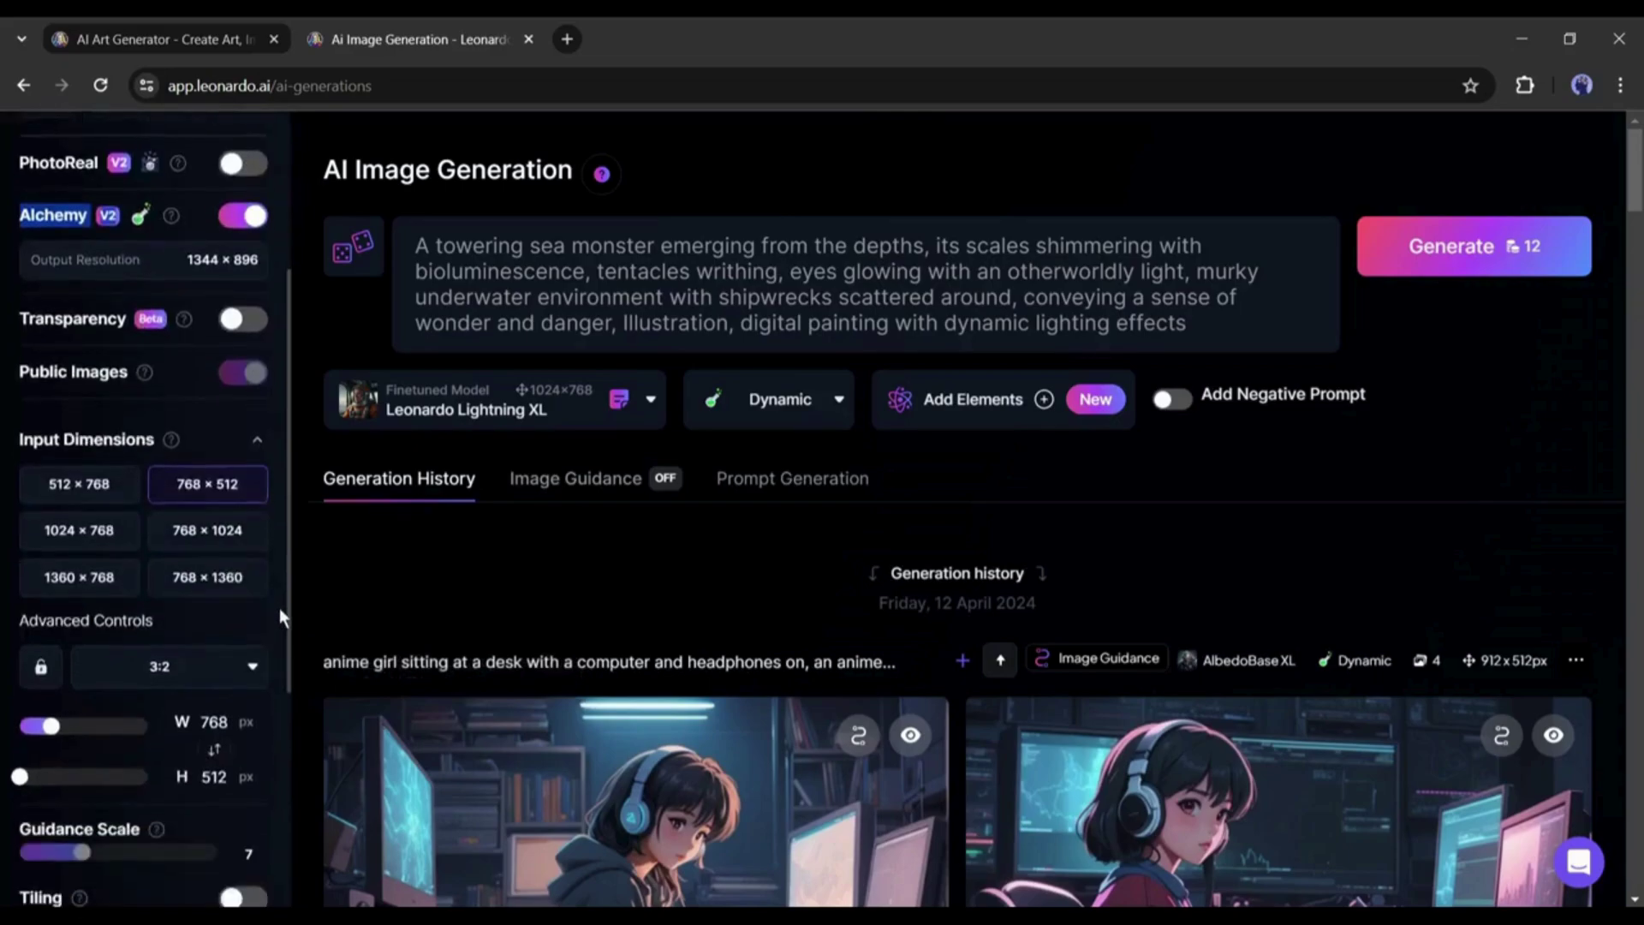
pyautogui.scroll(-2, 283, 625)
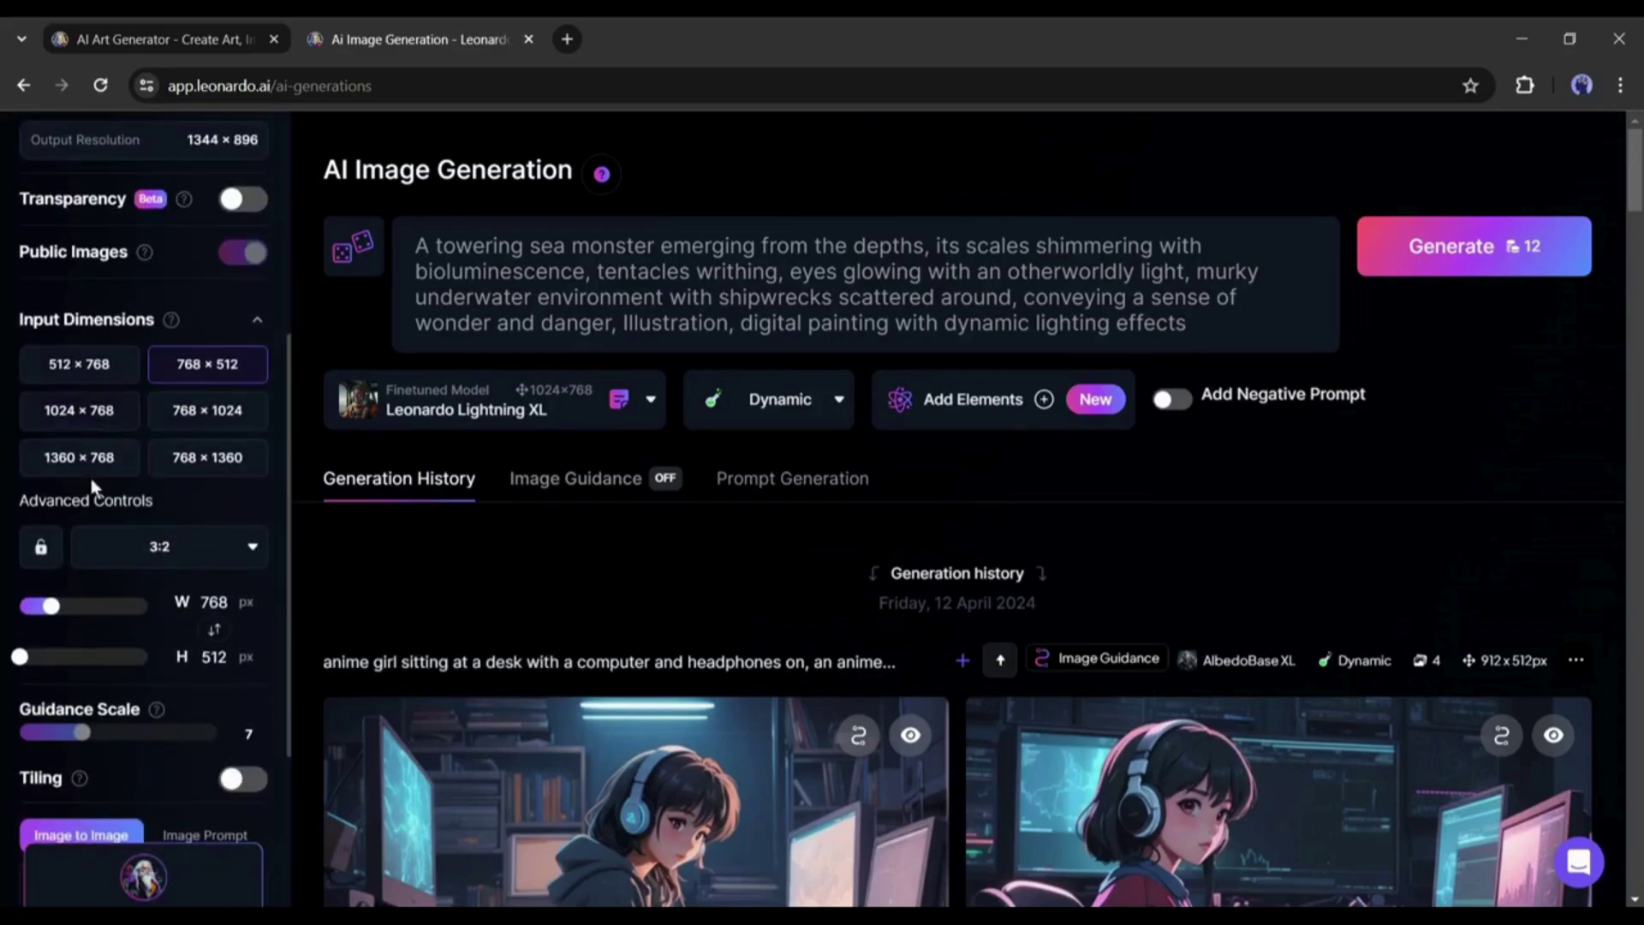
pyautogui.click(85, 458)
pyautogui.click(210, 557)
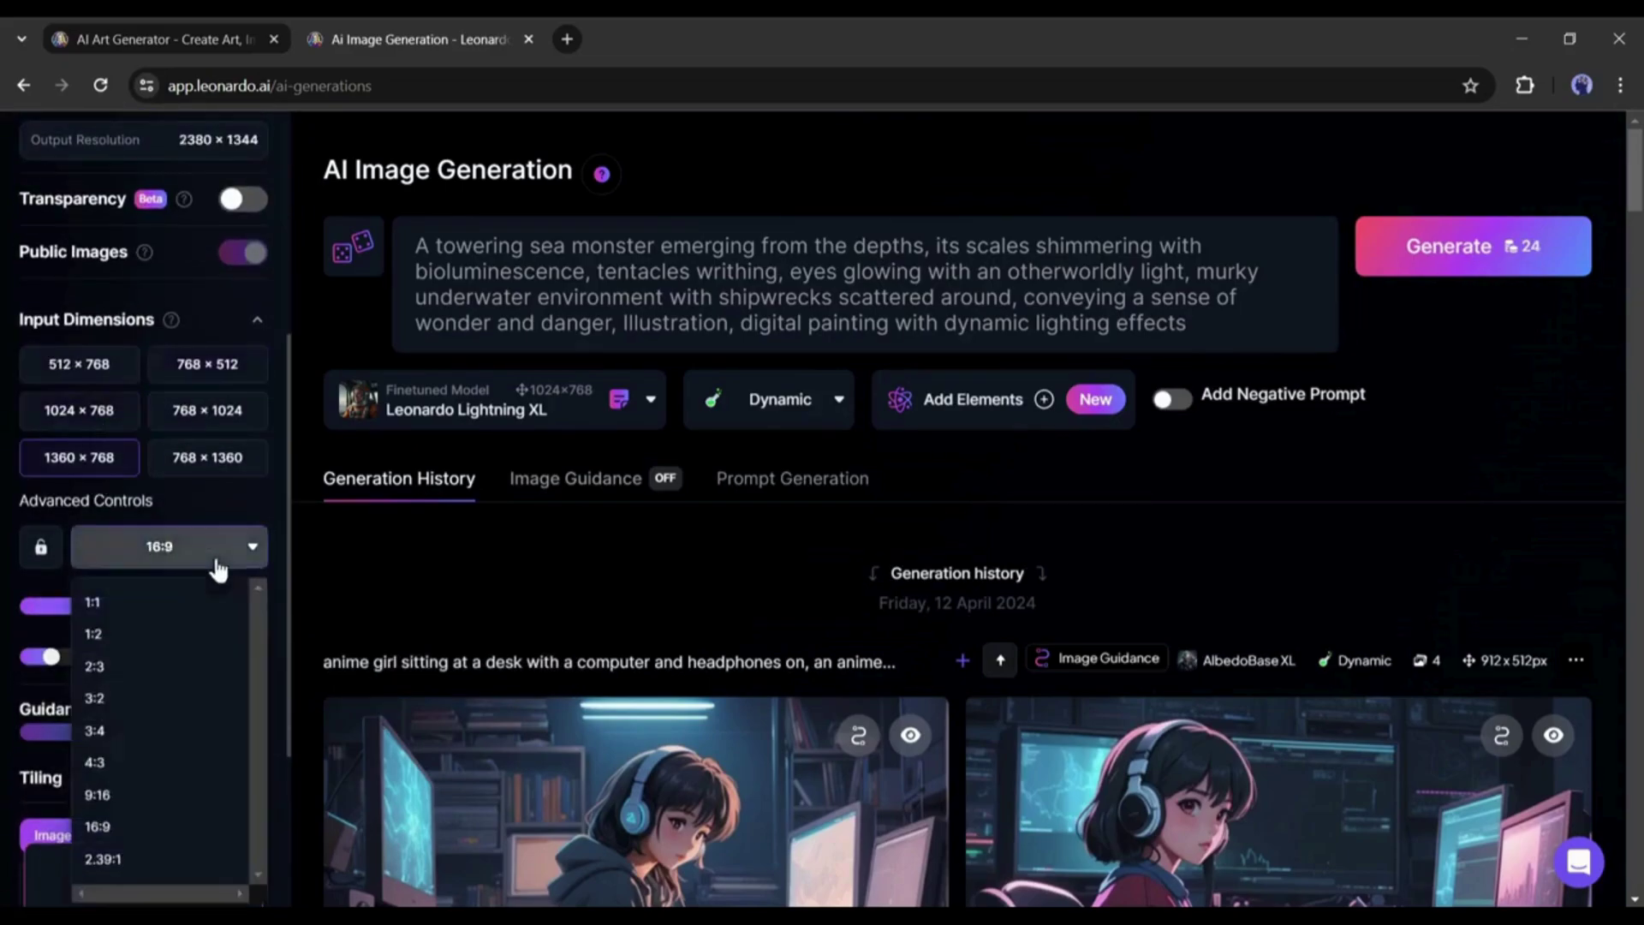
pyautogui.click(175, 700)
pyautogui.scroll(-4, 289, 604)
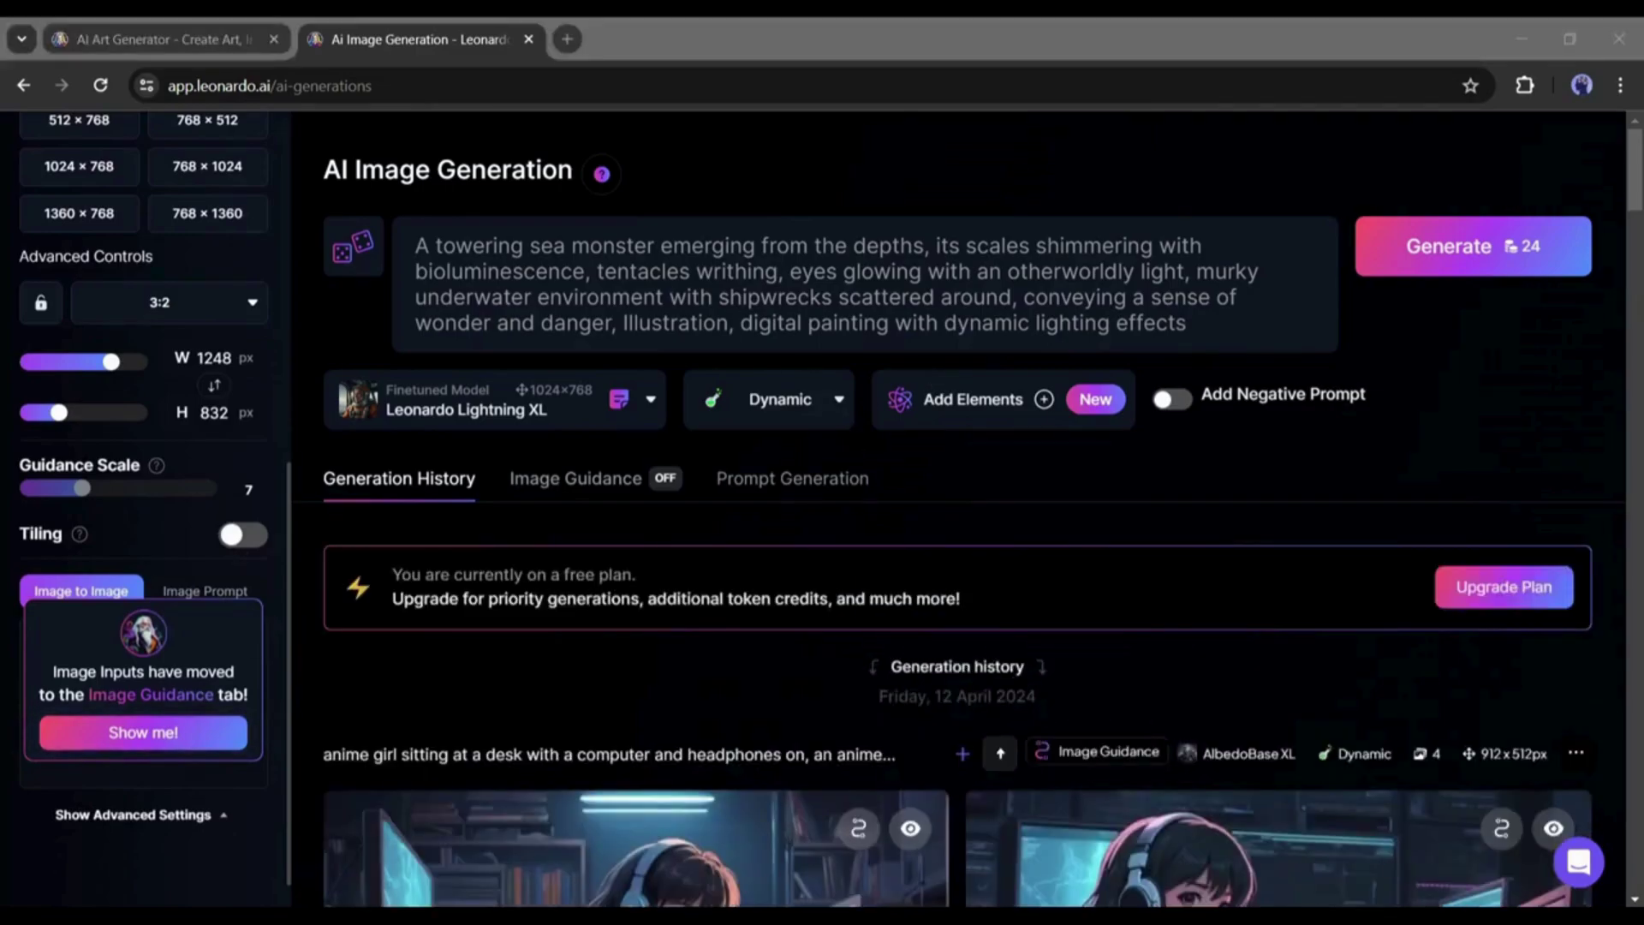
# Switch the image style to Creative and close the Elements gallery without adding any
pyautogui.click(797, 420)
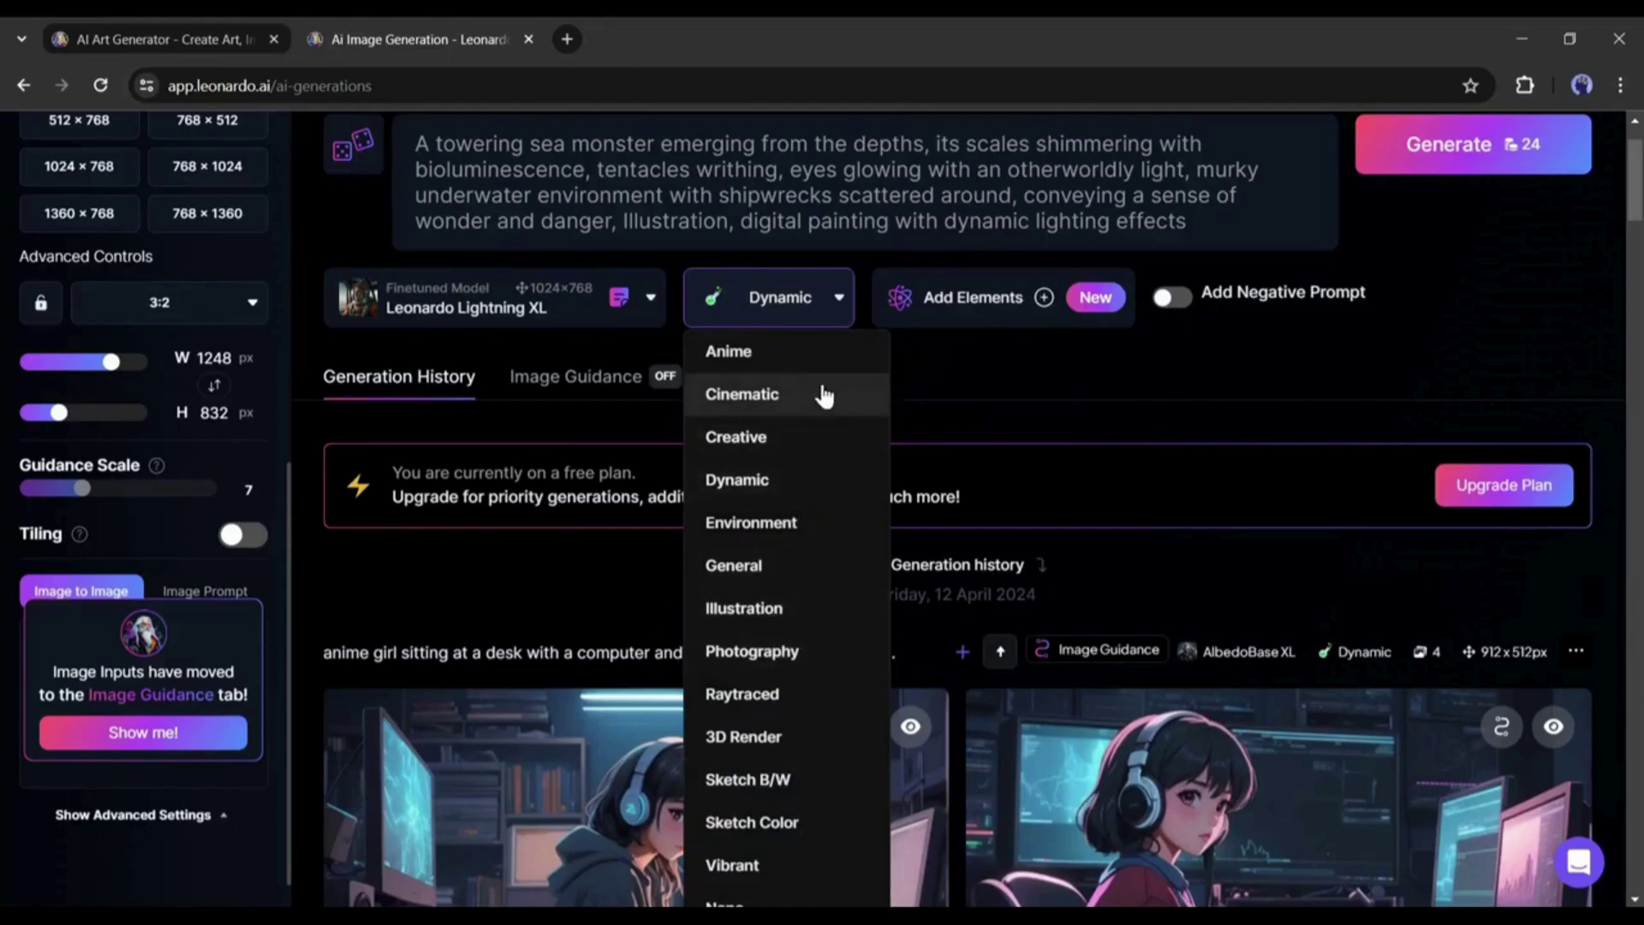
pyautogui.click(809, 439)
pyautogui.click(1083, 301)
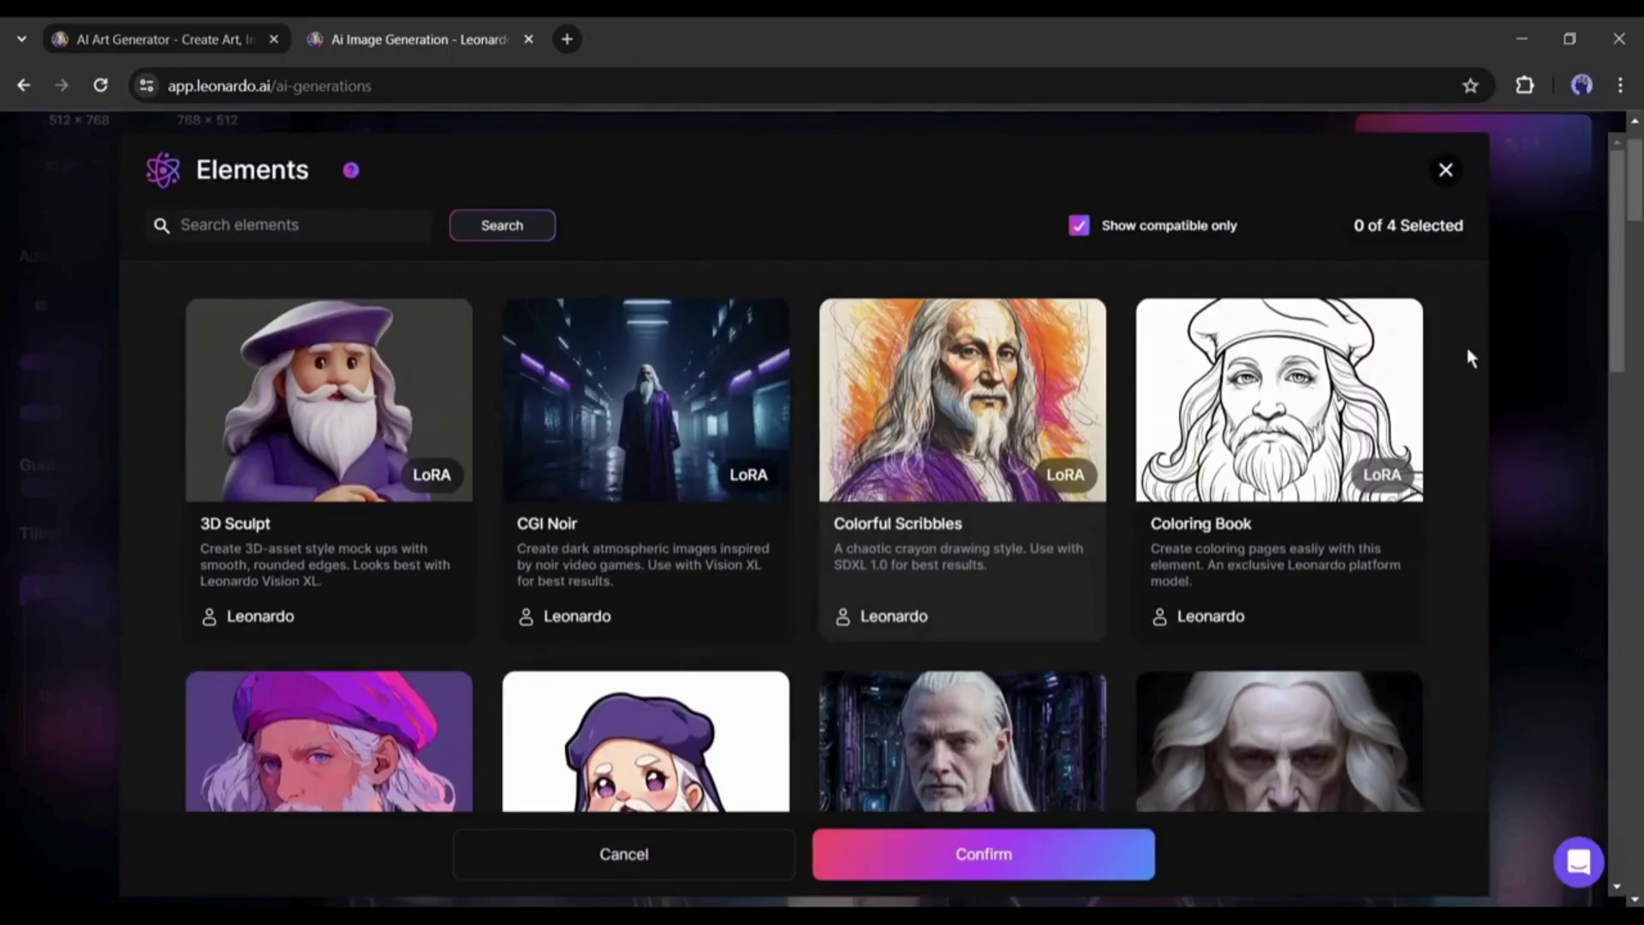
pyautogui.click(1445, 171)
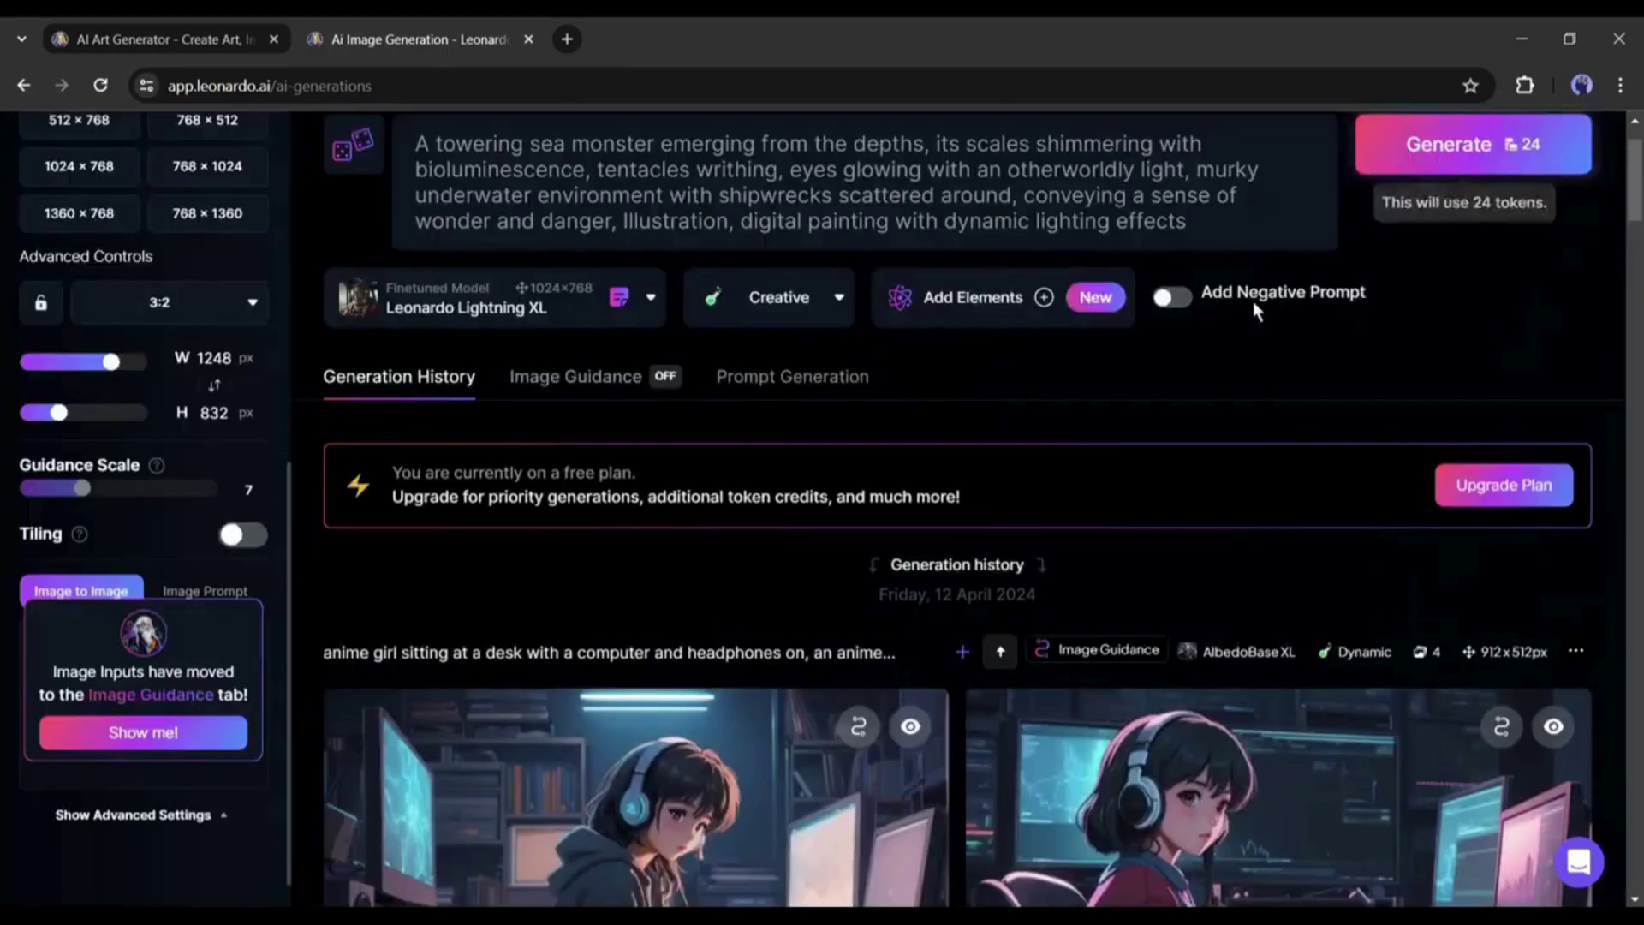
# Leave the negative prompt off and generate the four sea-monster images
pyautogui.click(1170, 302)
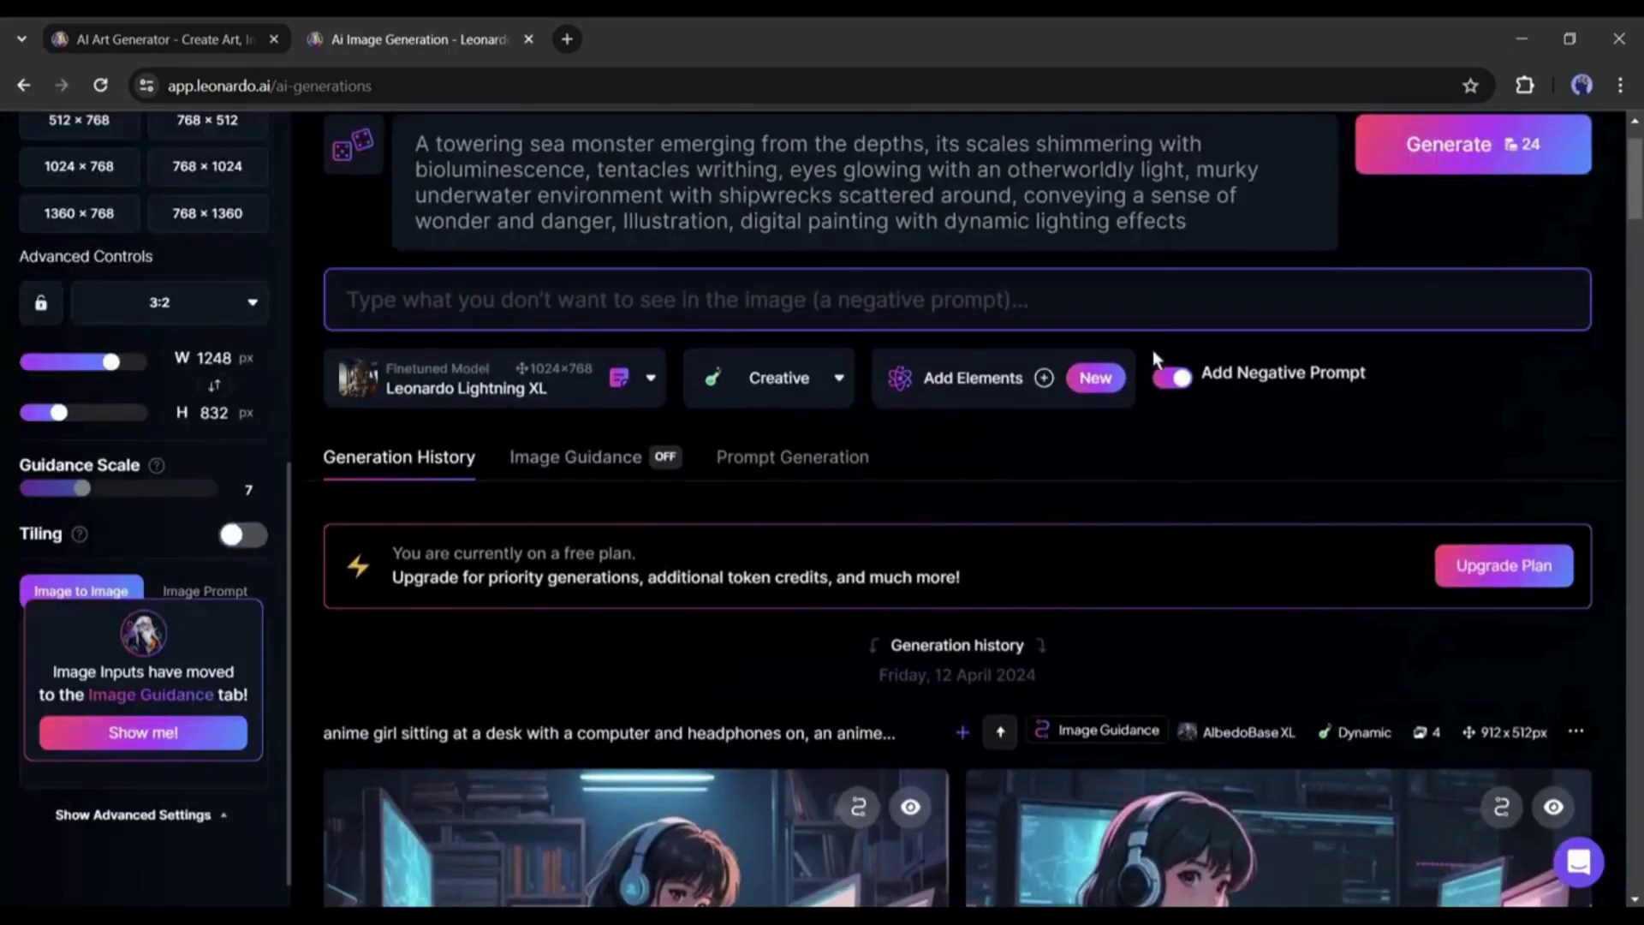
pyautogui.click(1172, 378)
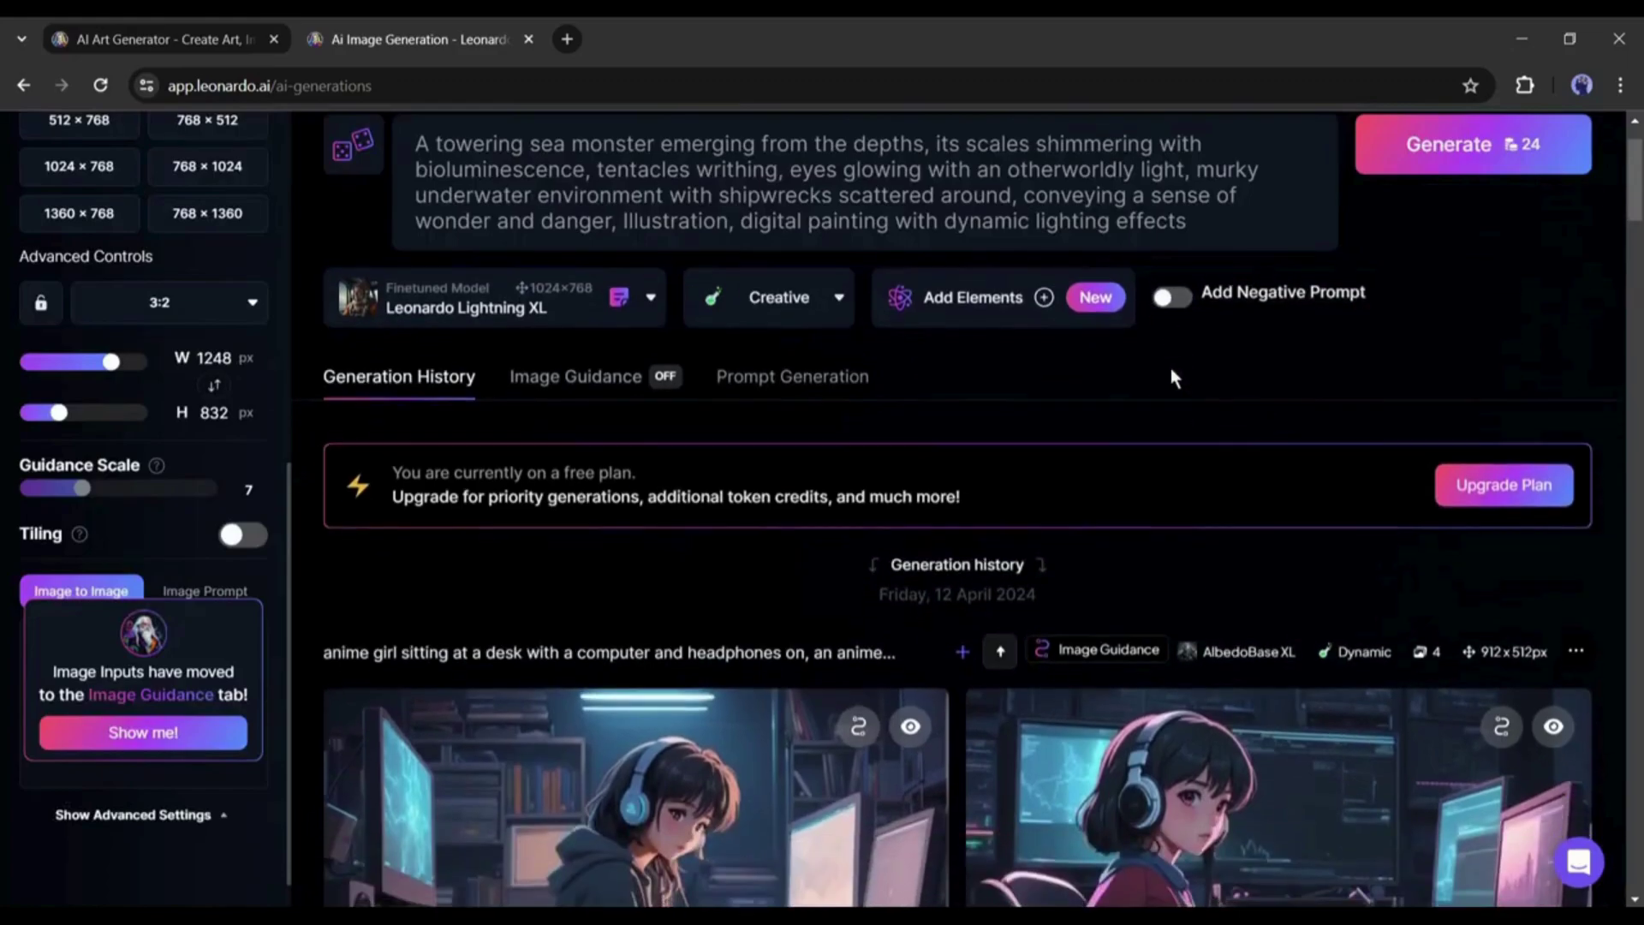
pyautogui.click(1472, 145)
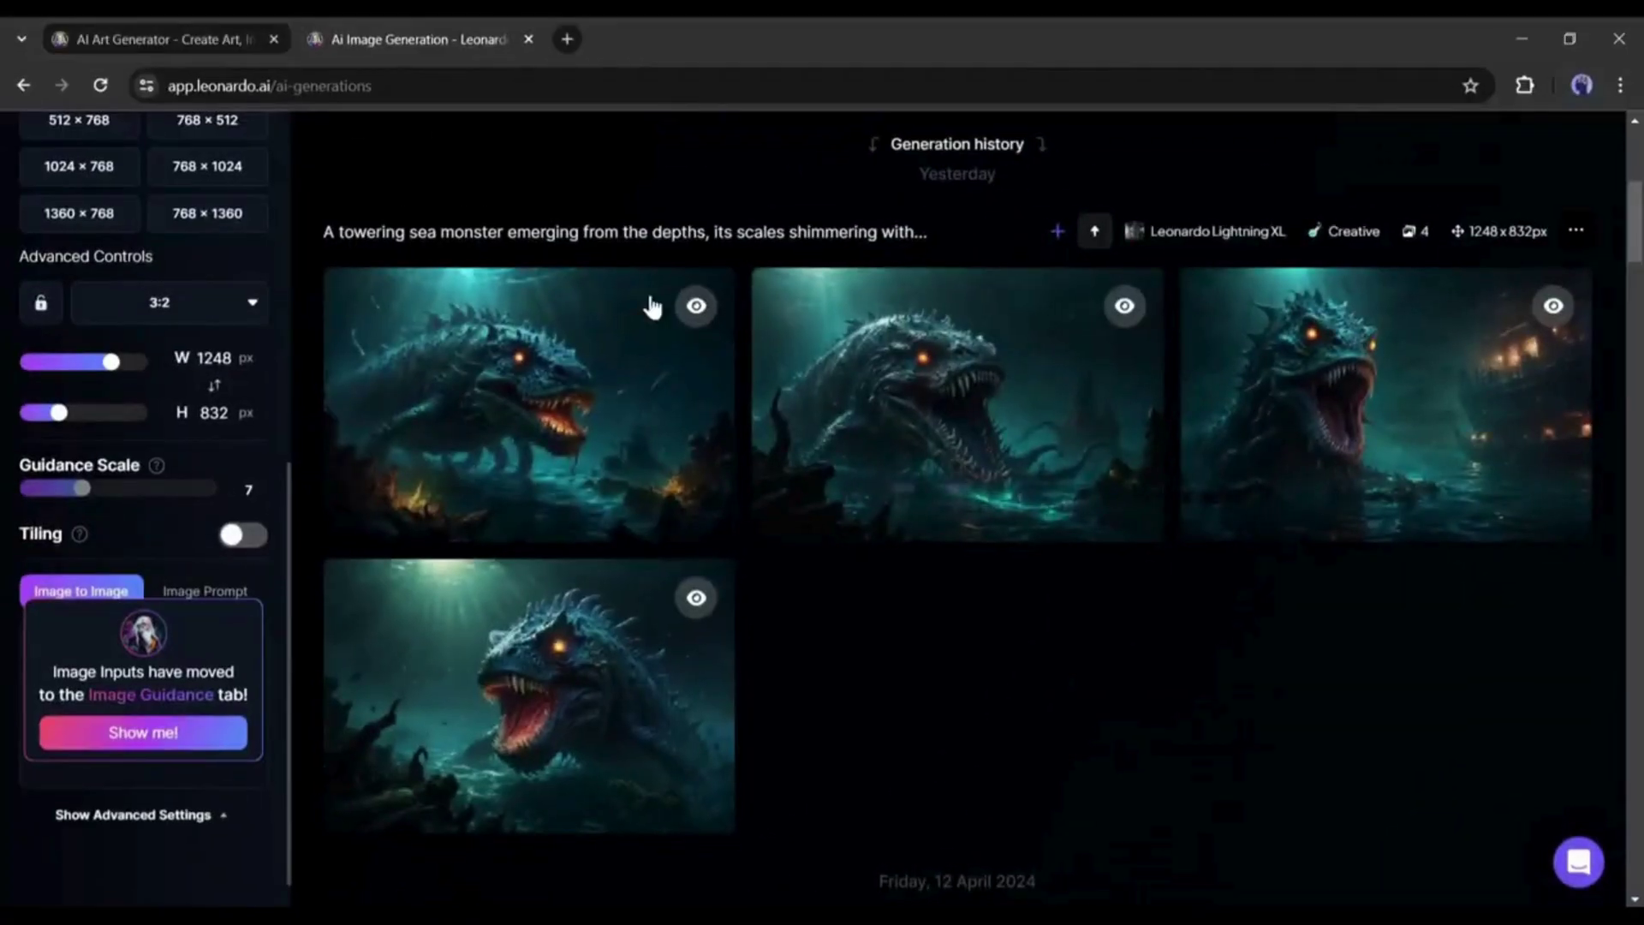
# Browse all four generated sea-monster images in the enlarged viewer
pyautogui.click(634, 394)
pyautogui.press('Right')
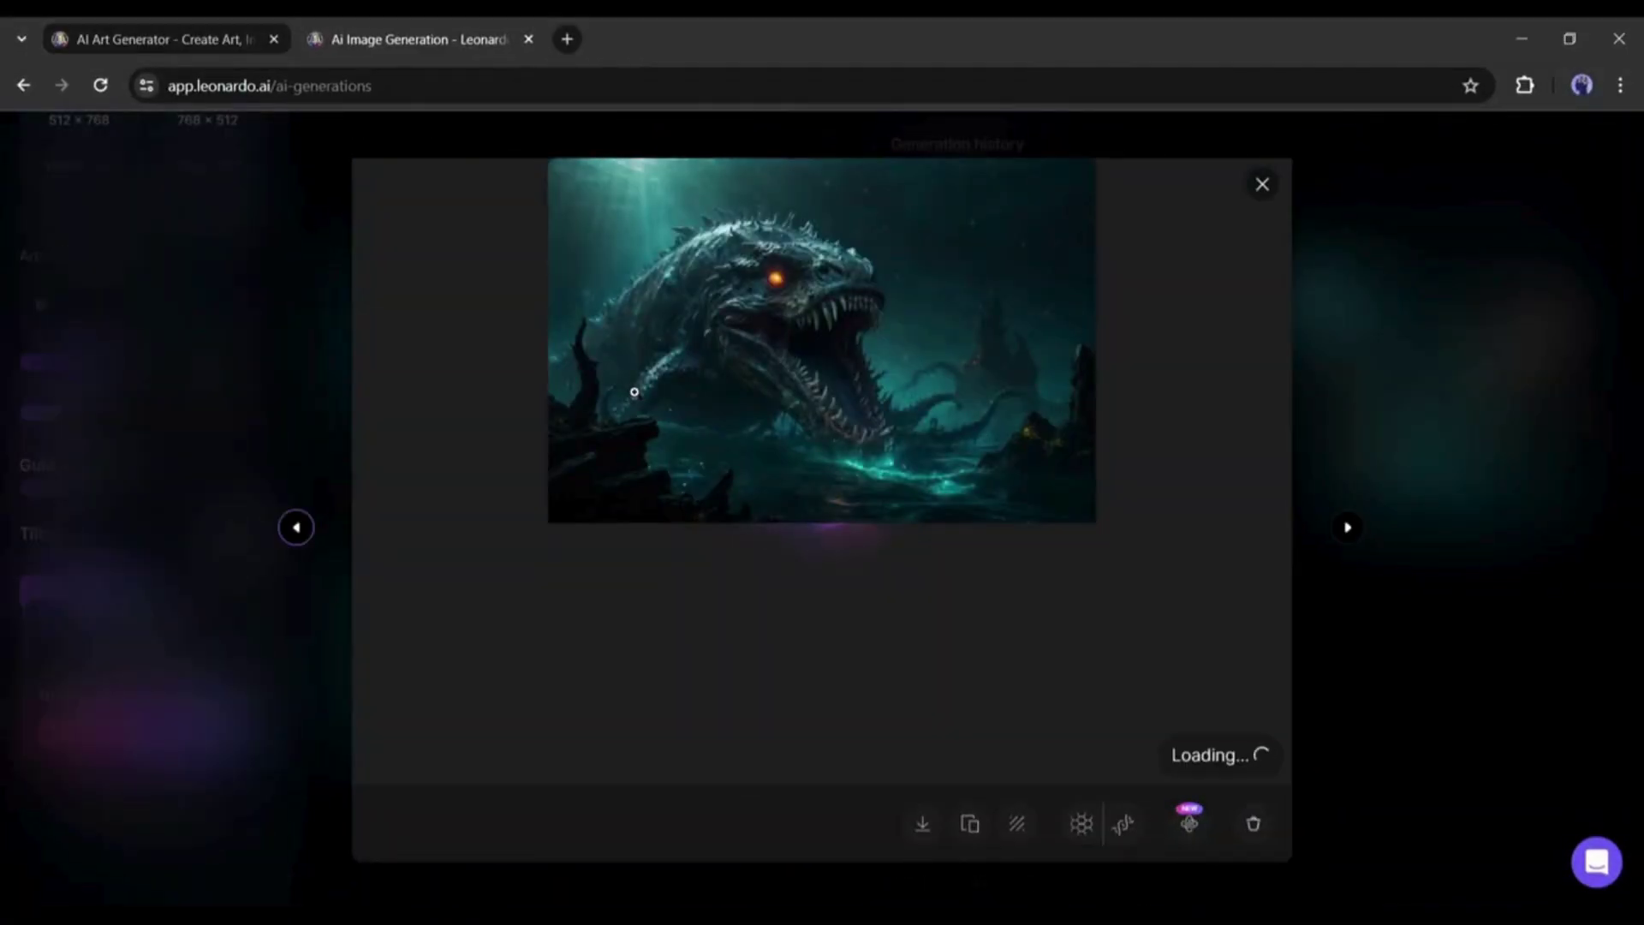
pyautogui.press('Right')
pyautogui.press('Right')
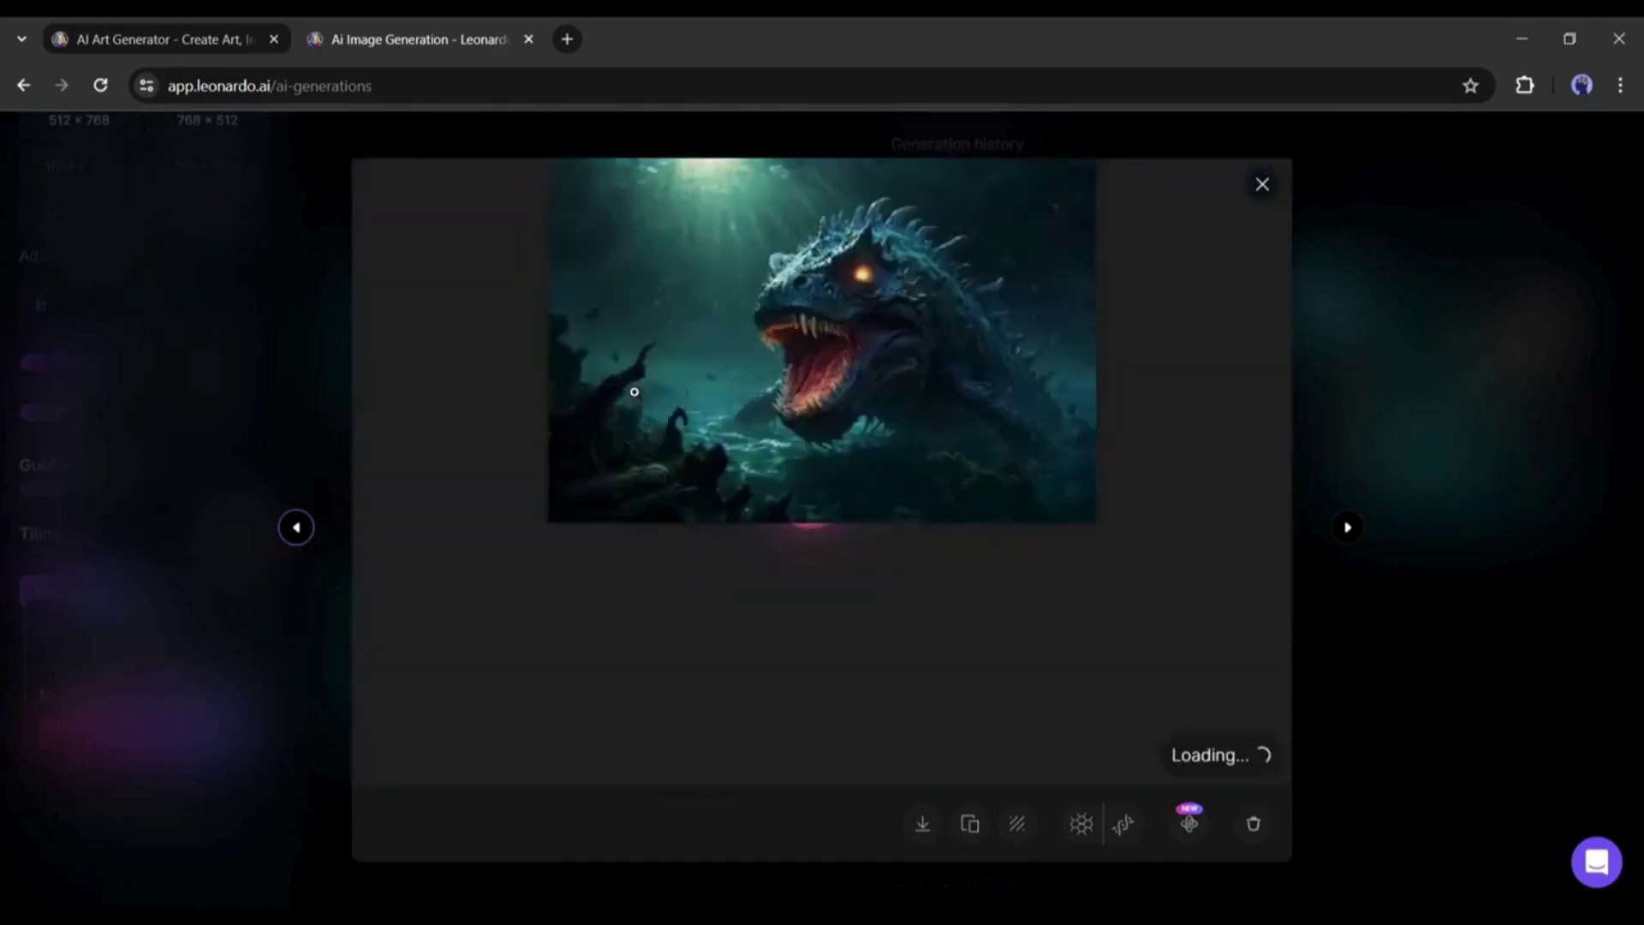
pyautogui.press('Right')
pyautogui.press('Right')
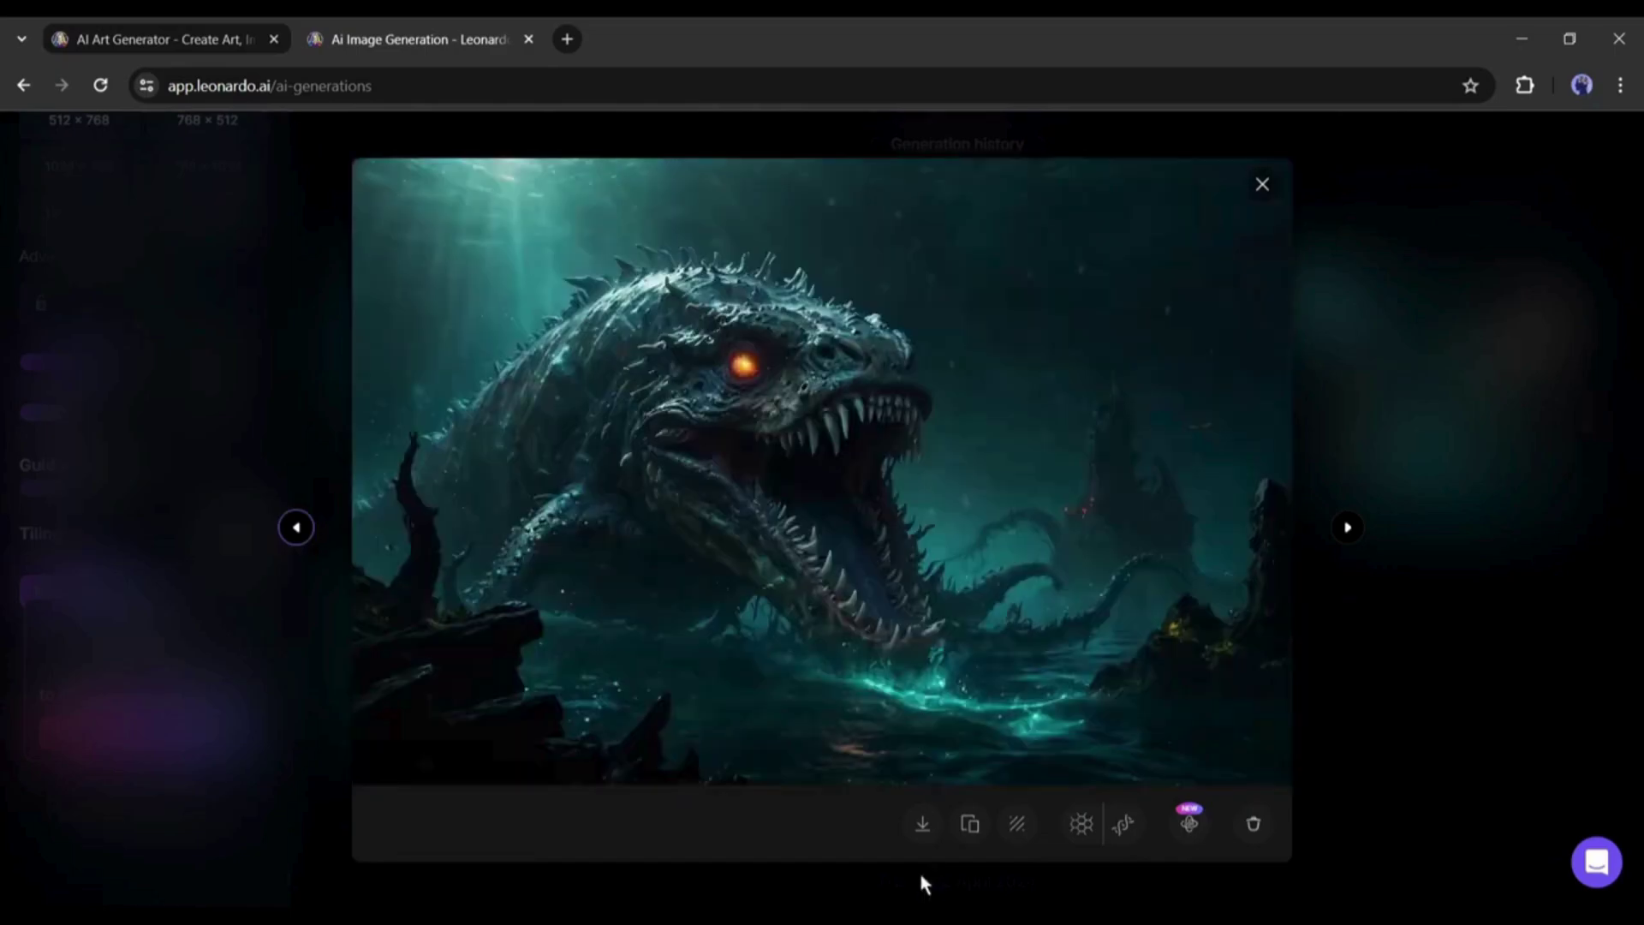
pyautogui.click(1264, 189)
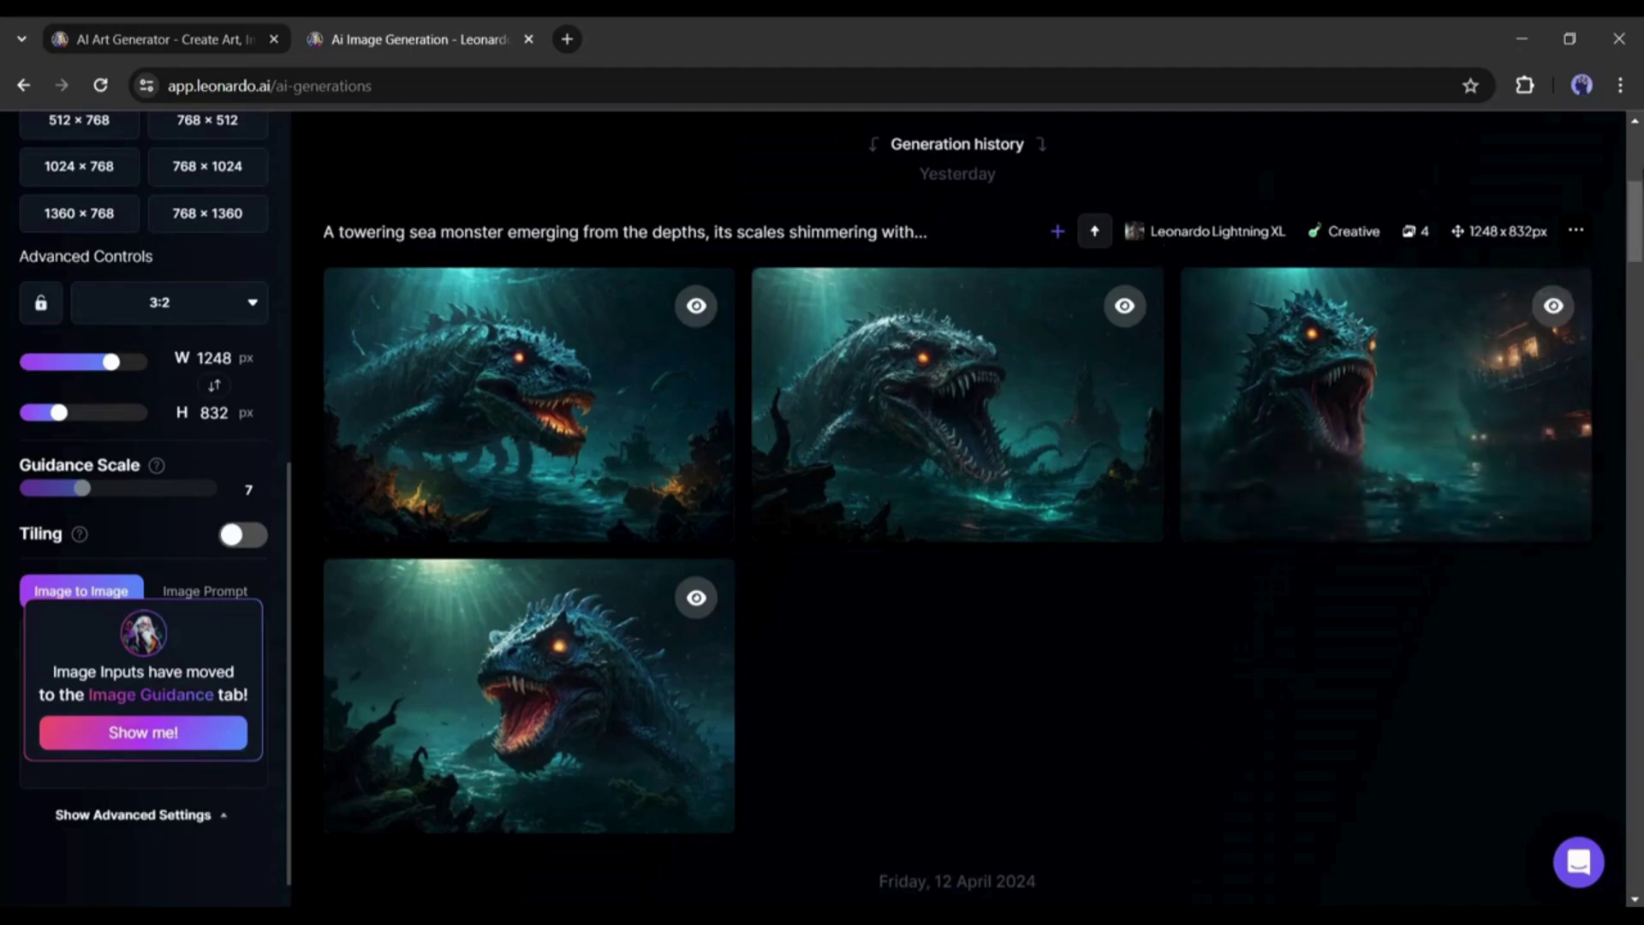
# Download the second sea-monster image from the viewer and return to the grid
pyautogui.scroll(6, 957, 513)
pyautogui.scroll(-6, 946, 540)
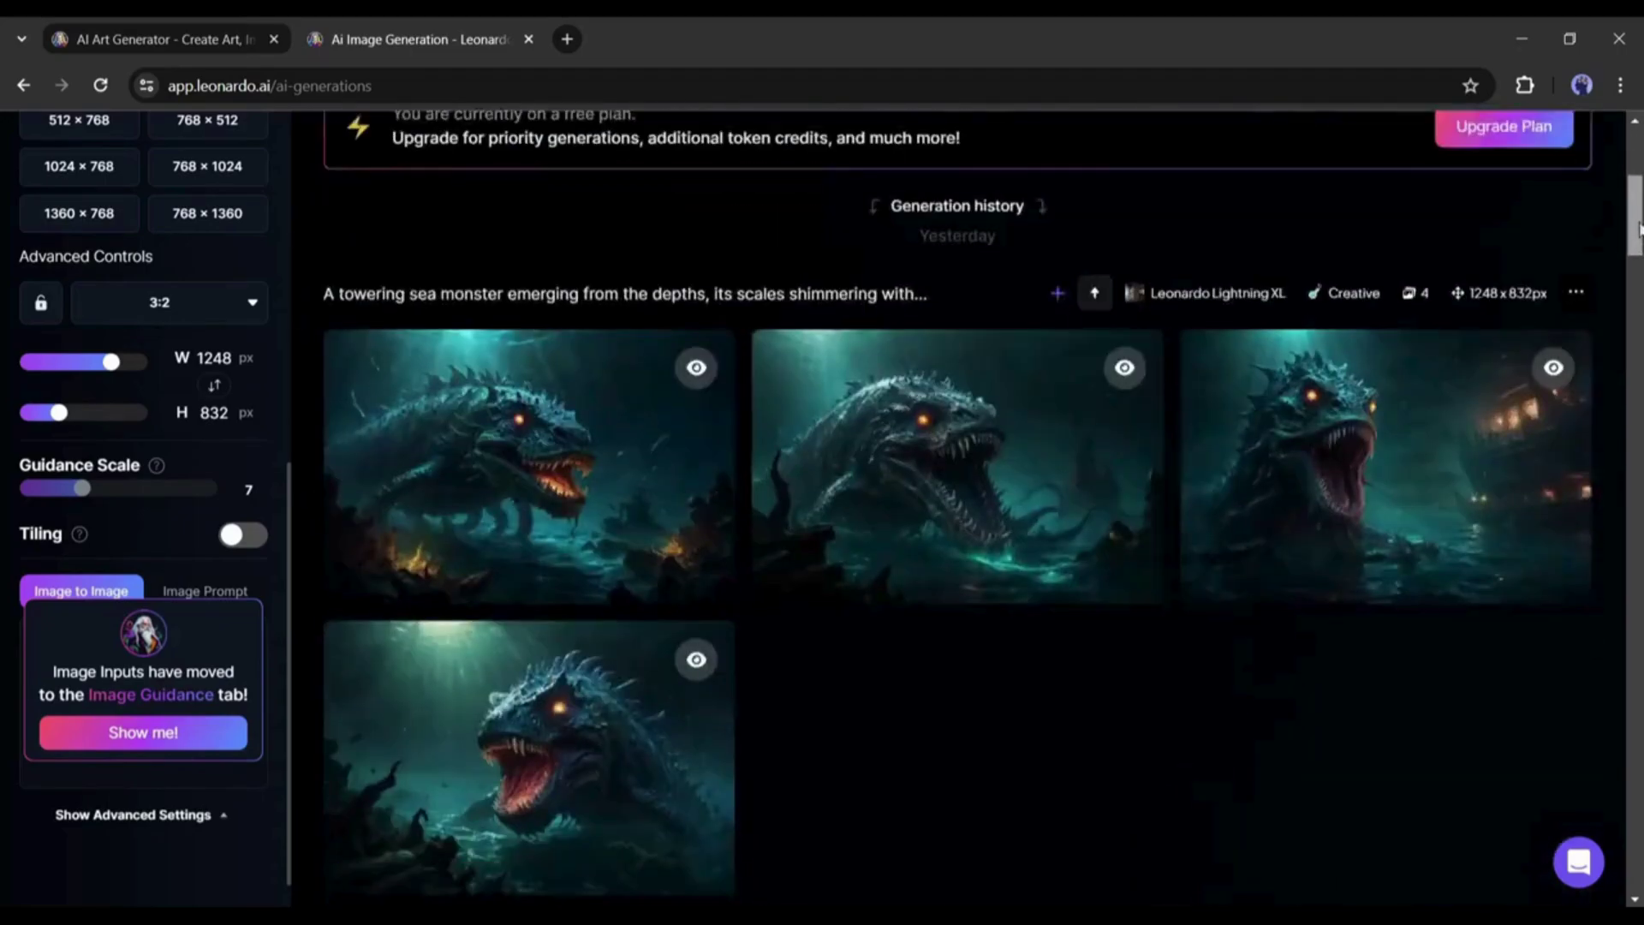
pyautogui.scroll(3, 946, 540)
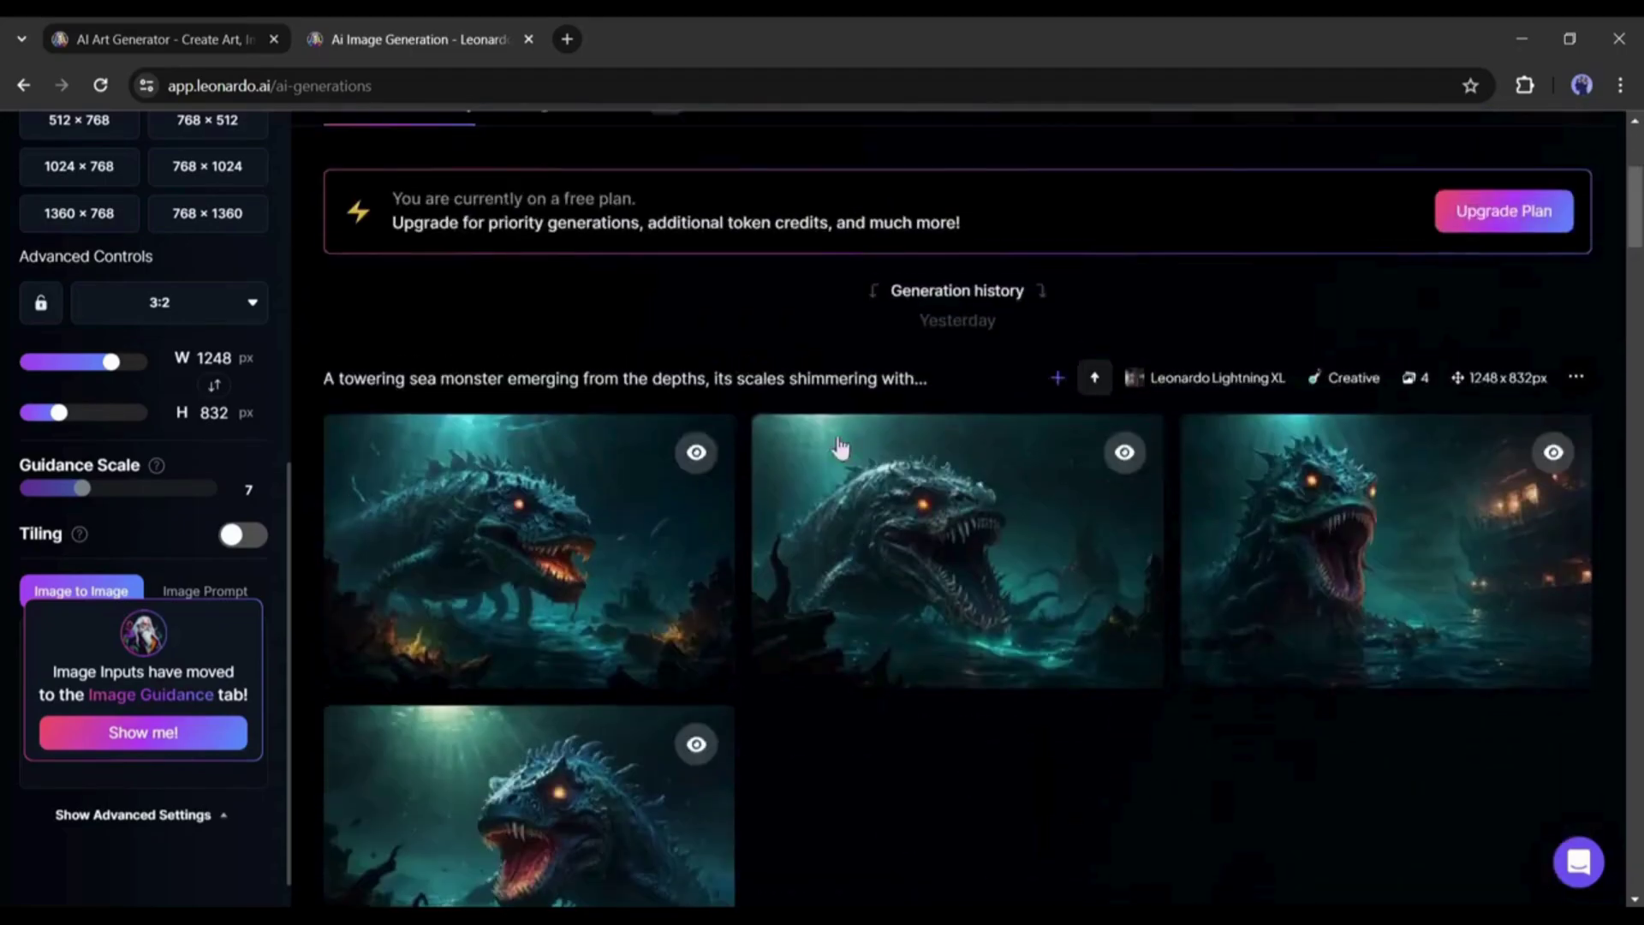
pyautogui.click(946, 540)
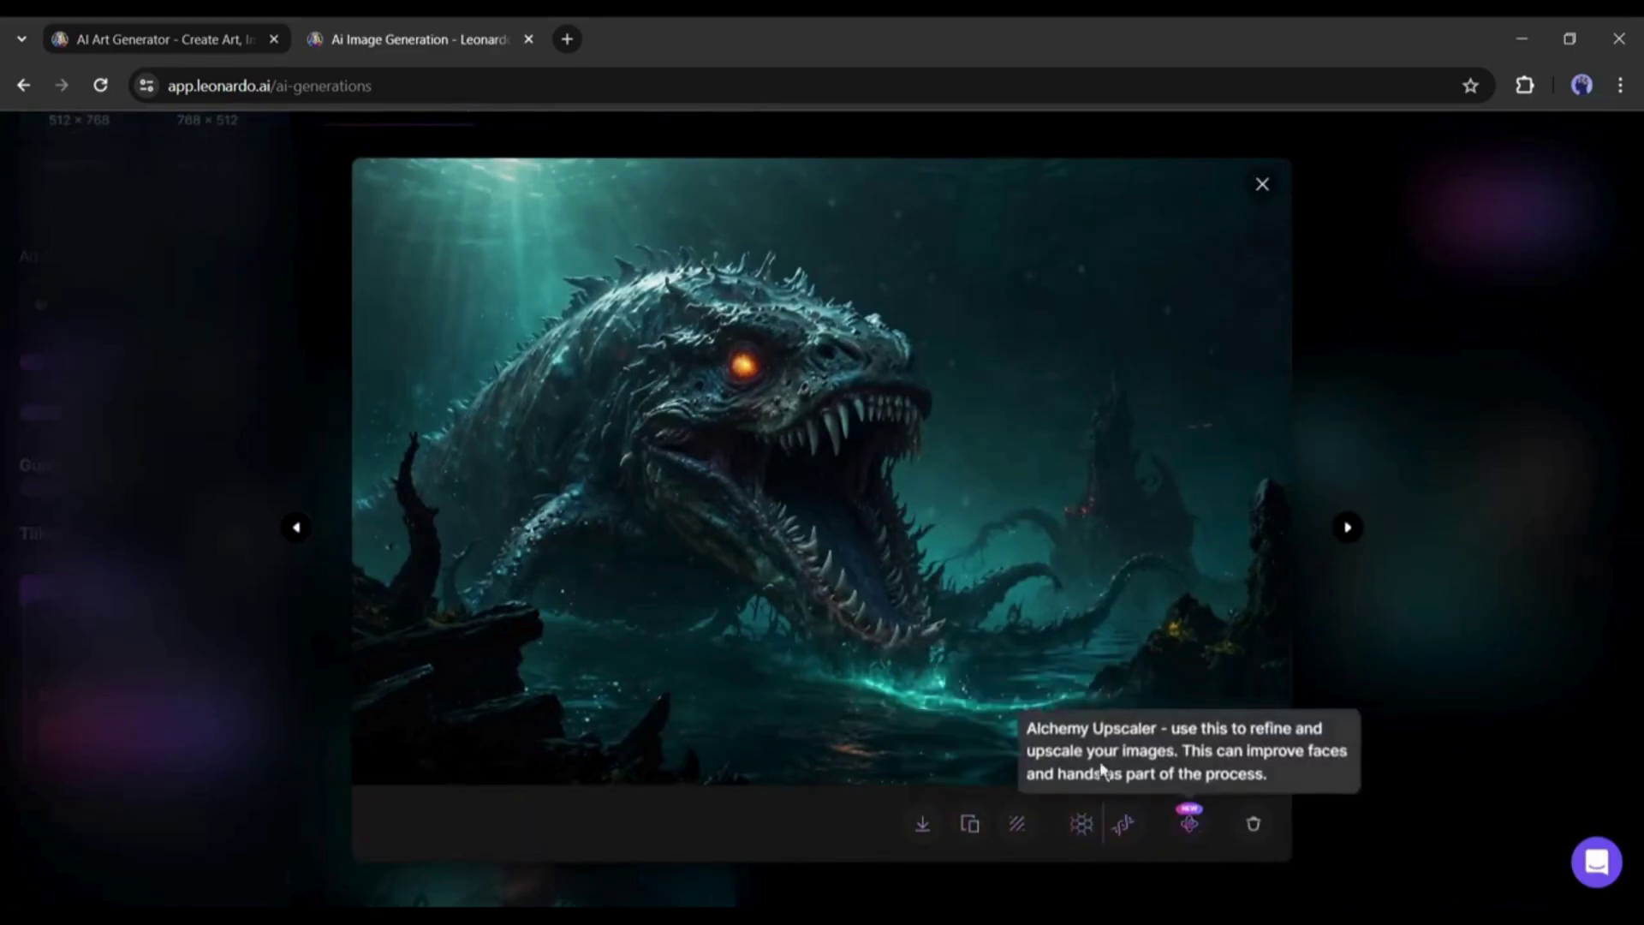
pyautogui.click(922, 824)
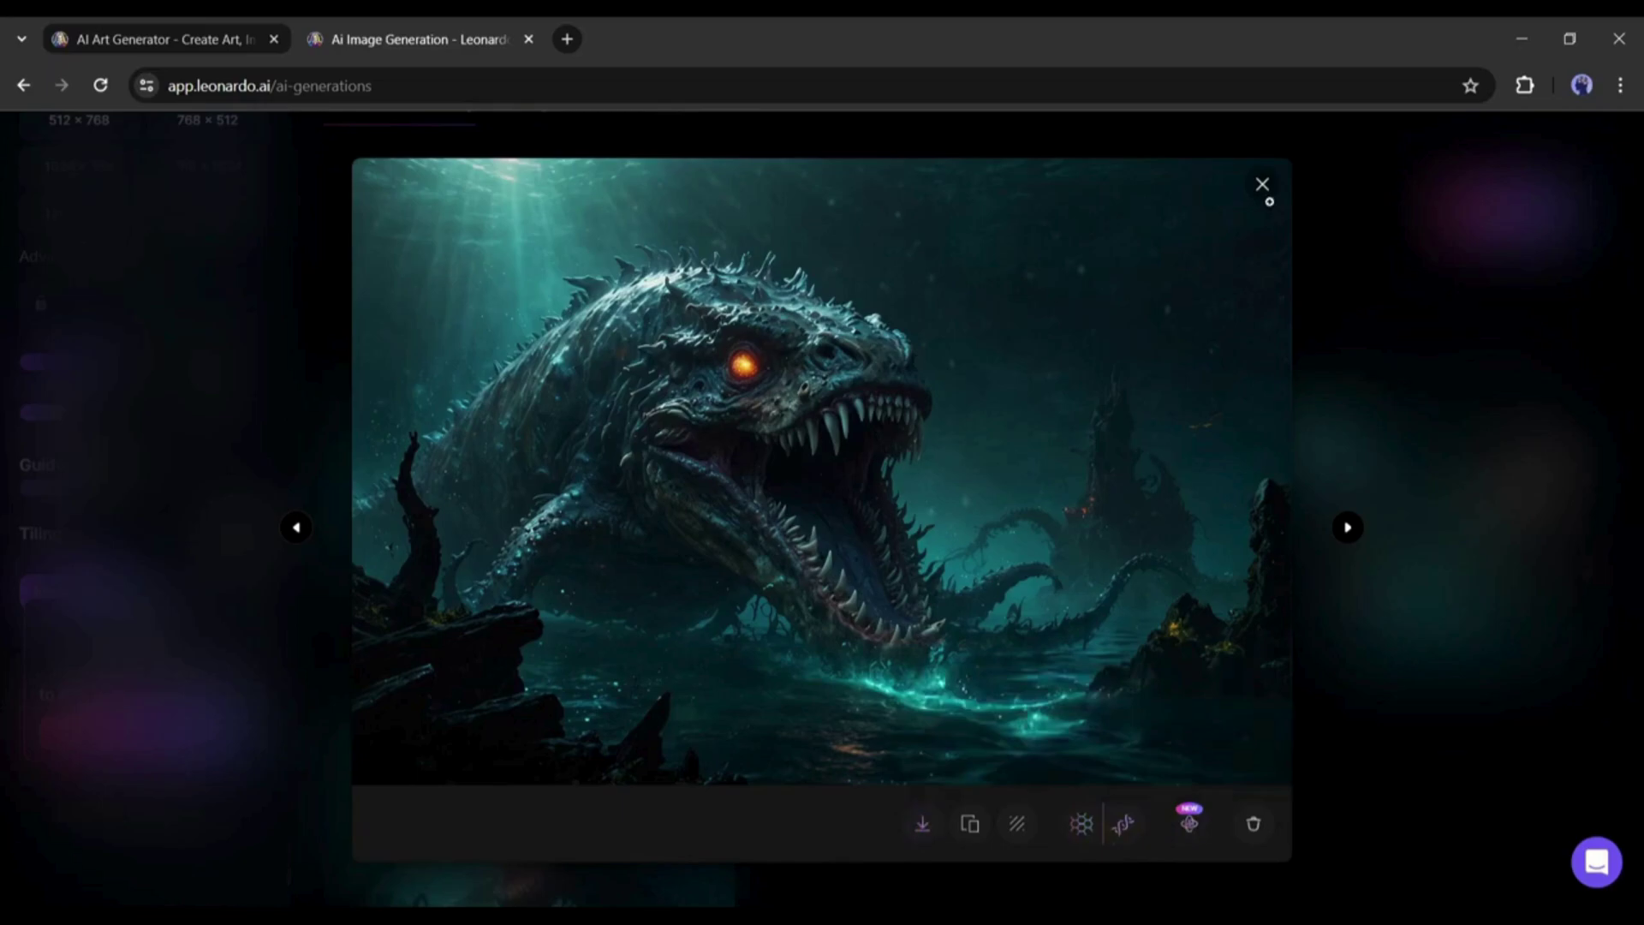
pyautogui.click(1264, 187)
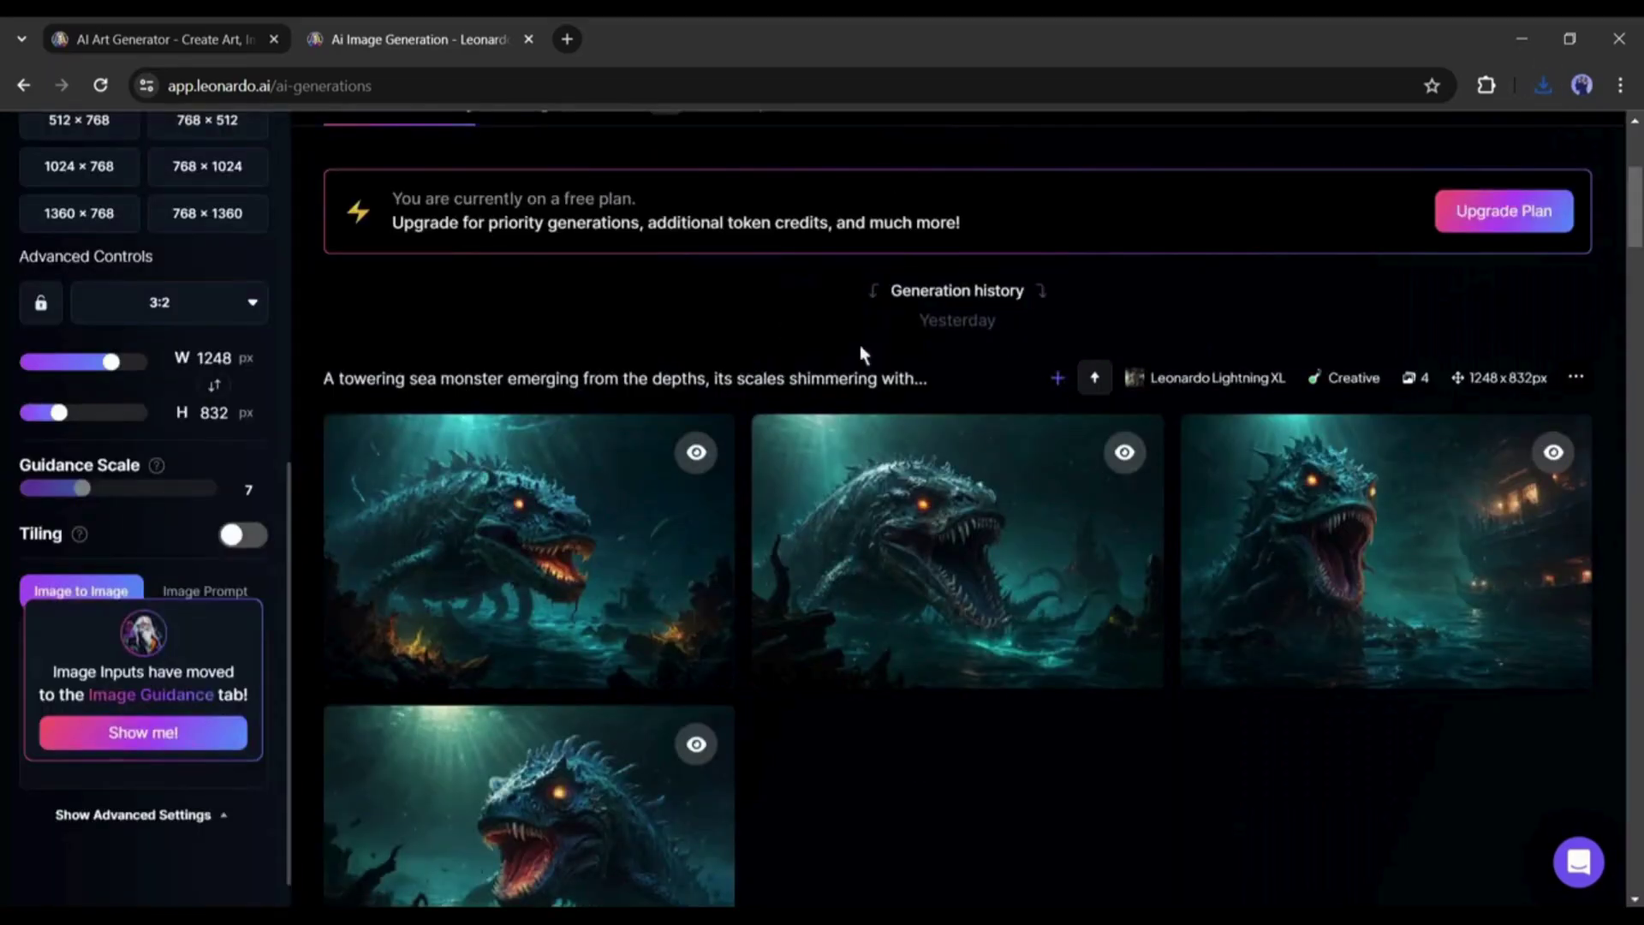
pyautogui.moveTo(636, 543)
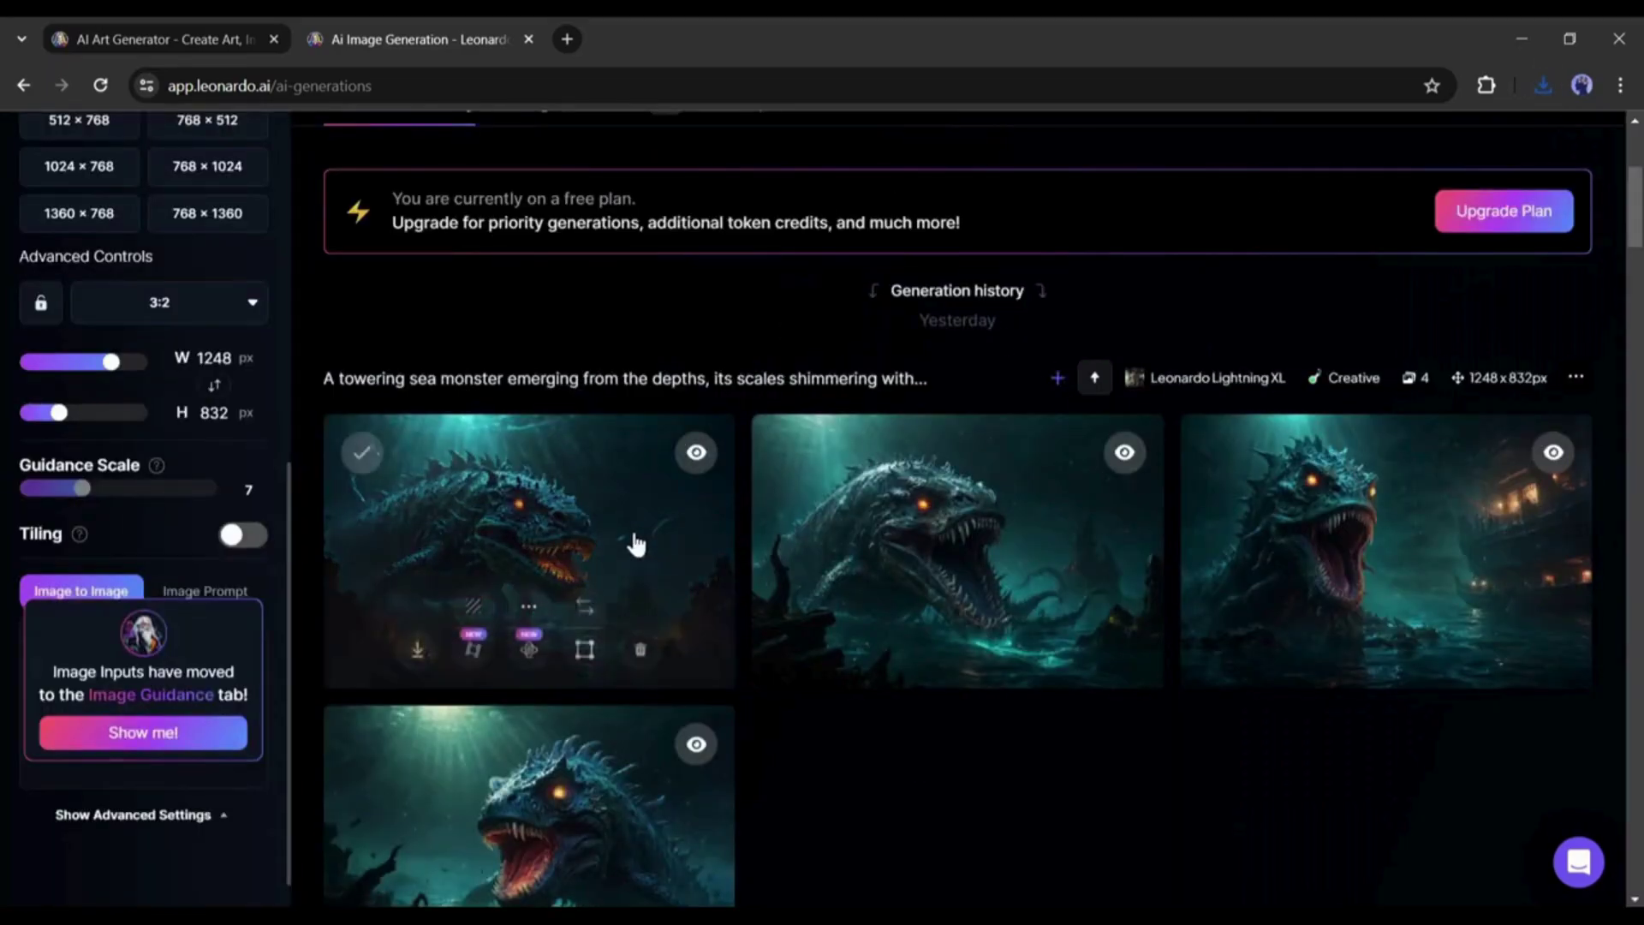
# Generate a motion video from the first sea-monster image and download it as MP4
pyautogui.click(474, 650)
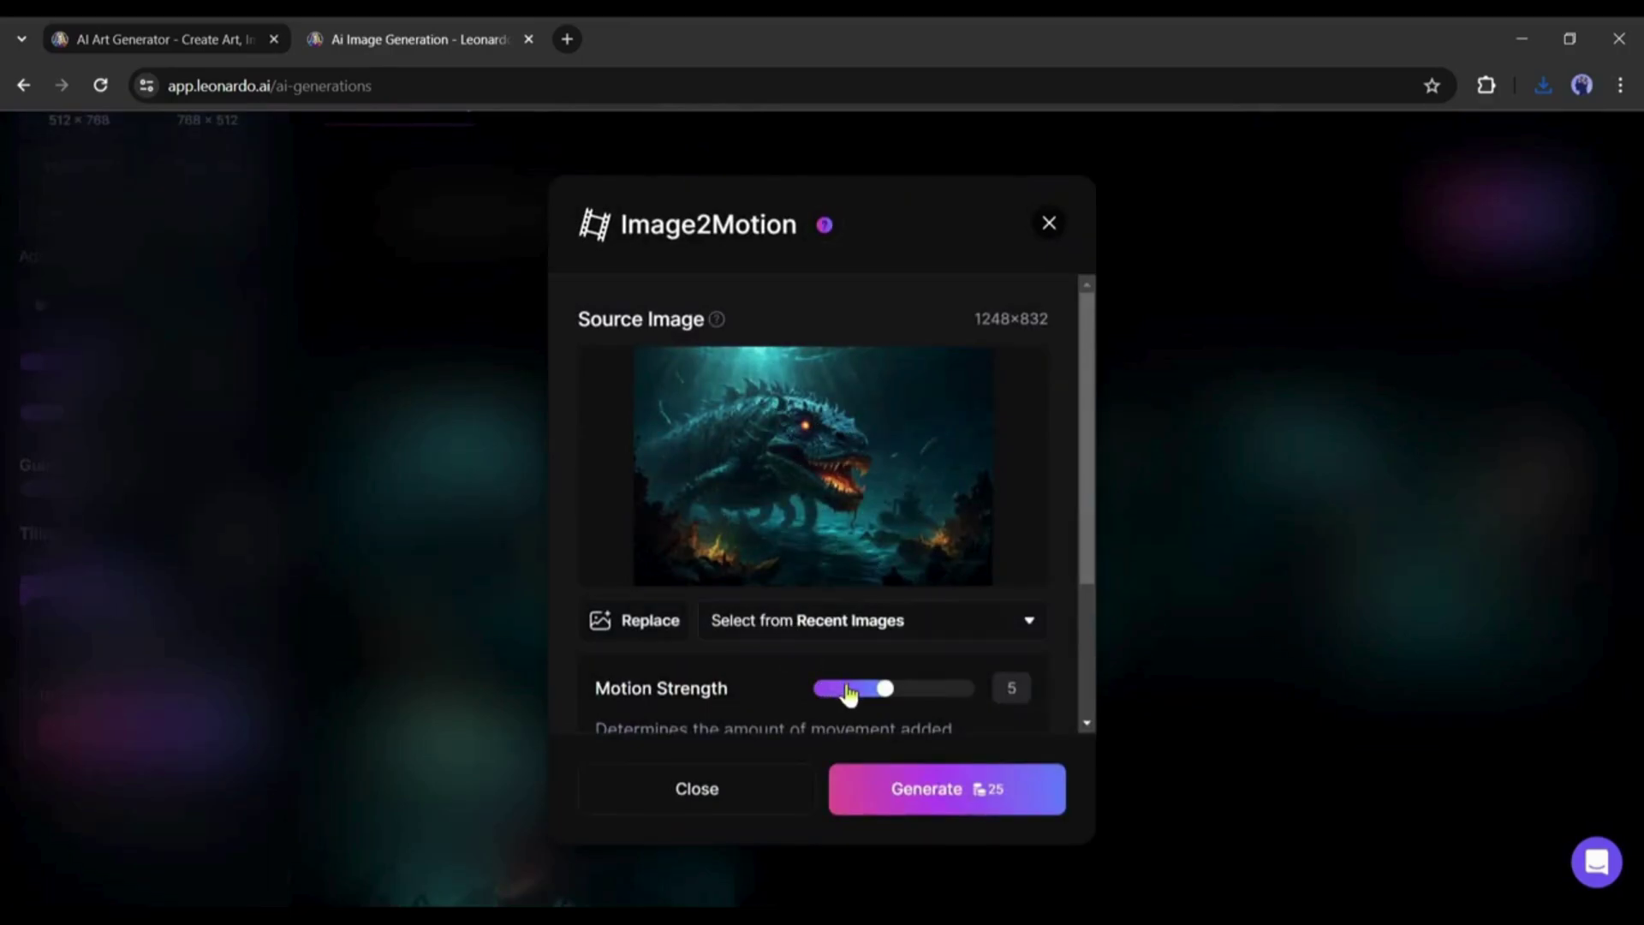
pyautogui.click(983, 807)
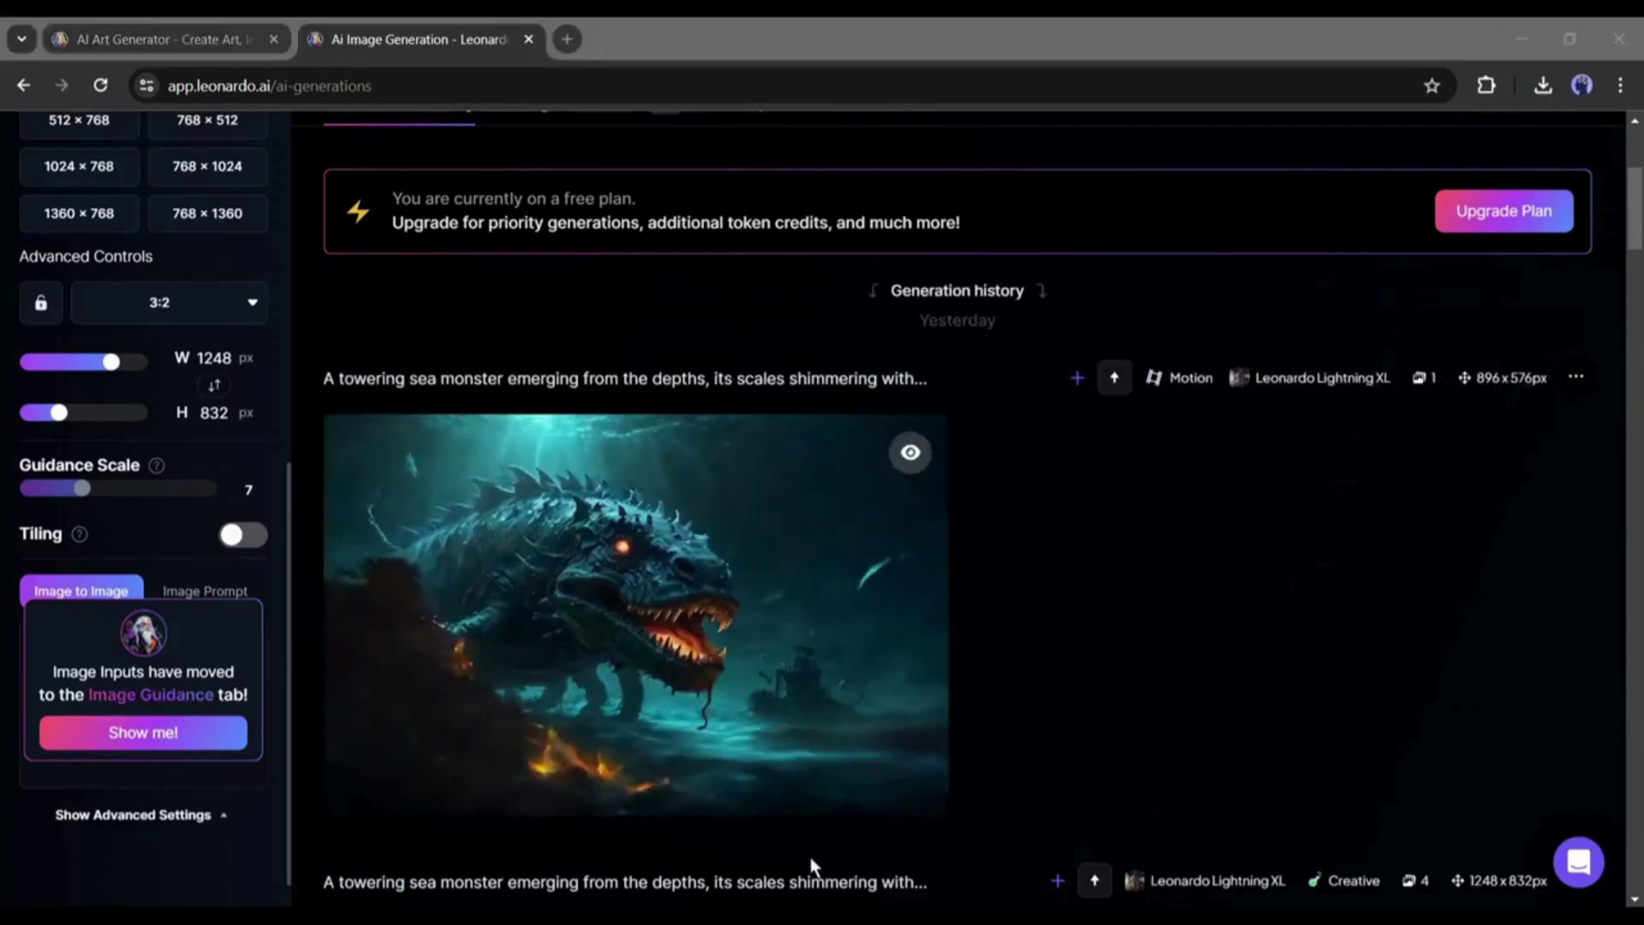
pyautogui.moveTo(631, 609)
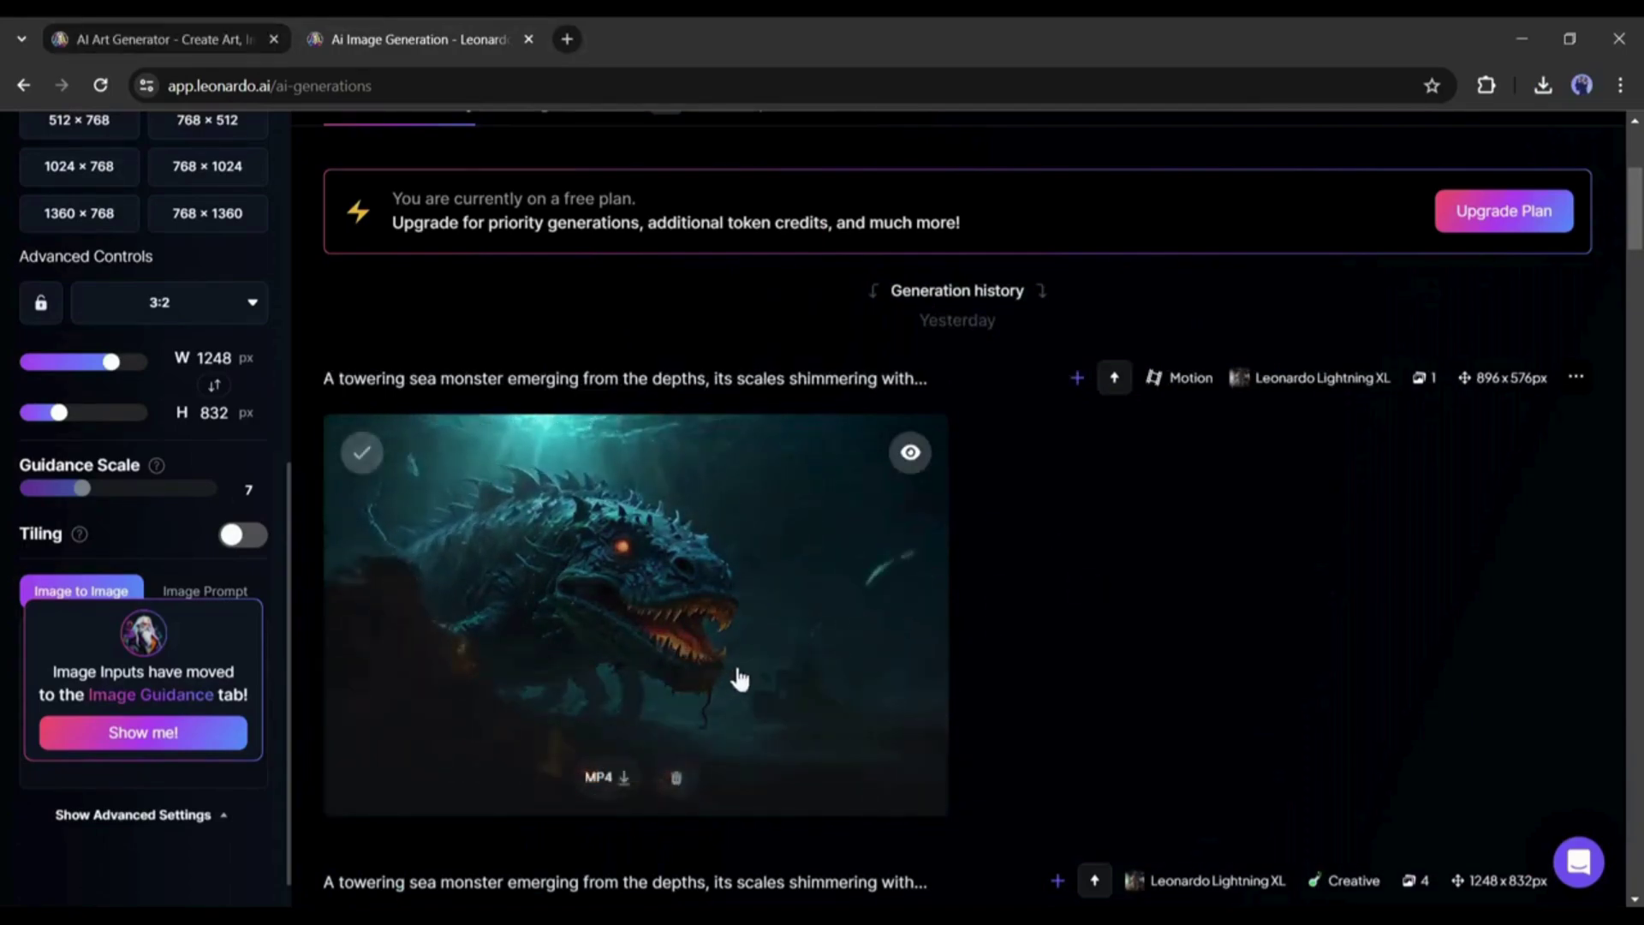
pyautogui.click(620, 783)
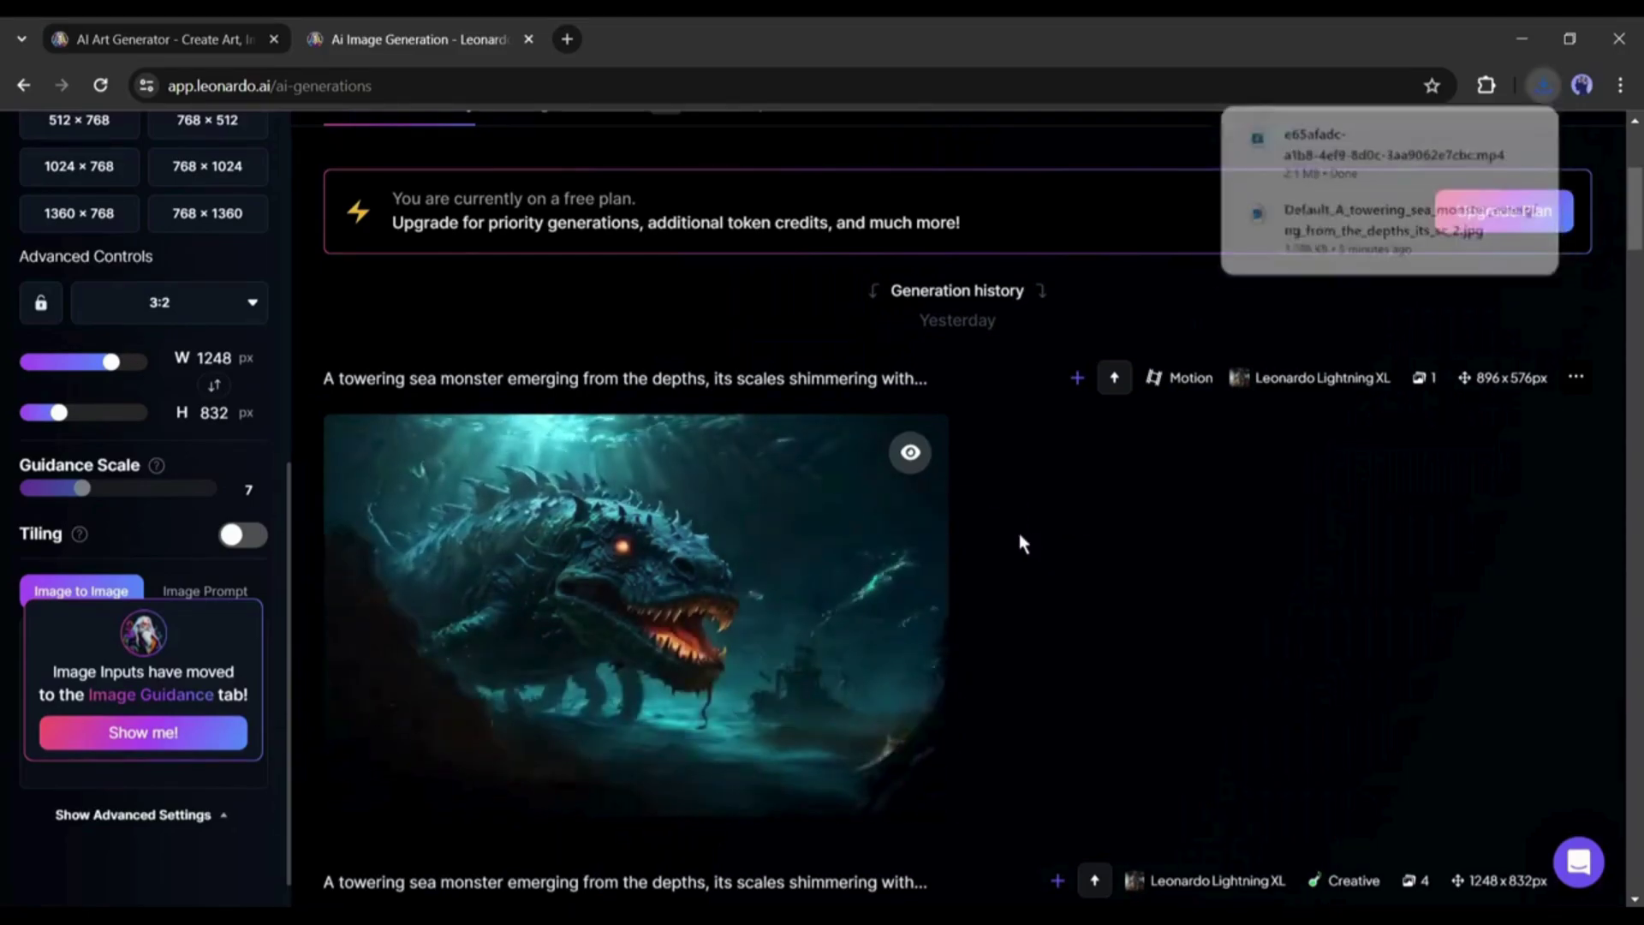
# Return to the Home dashboard and open the Motion tool
pyautogui.scroll(5, 1606, 153)
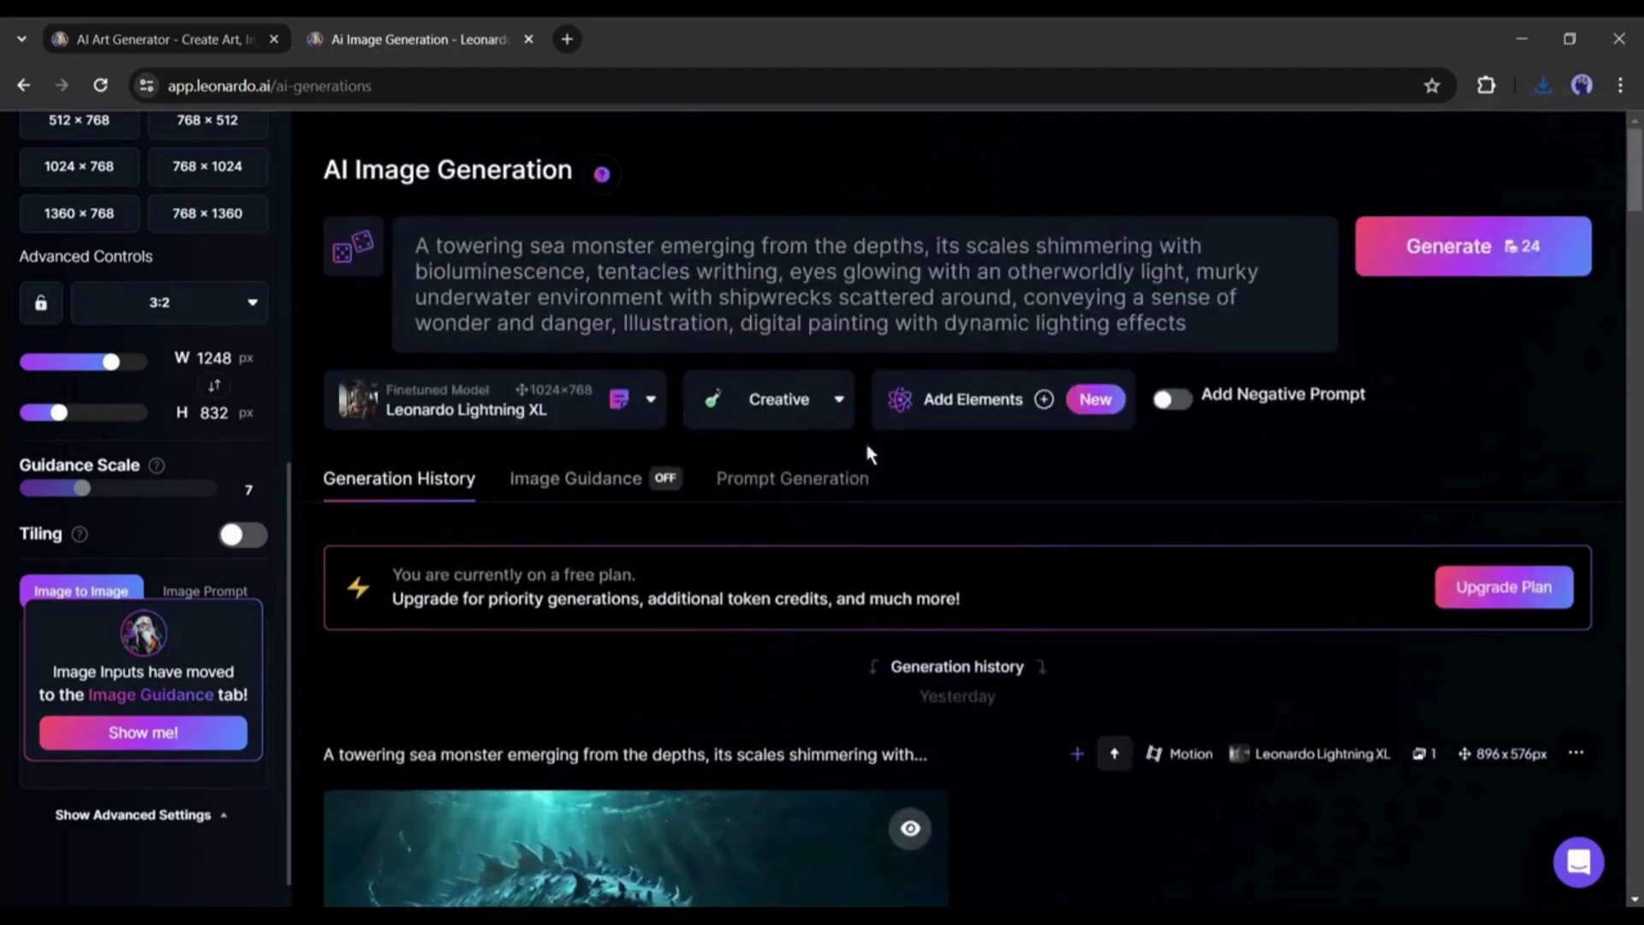
pyautogui.moveTo(285, 486); pyautogui.dragTo(301, 145)
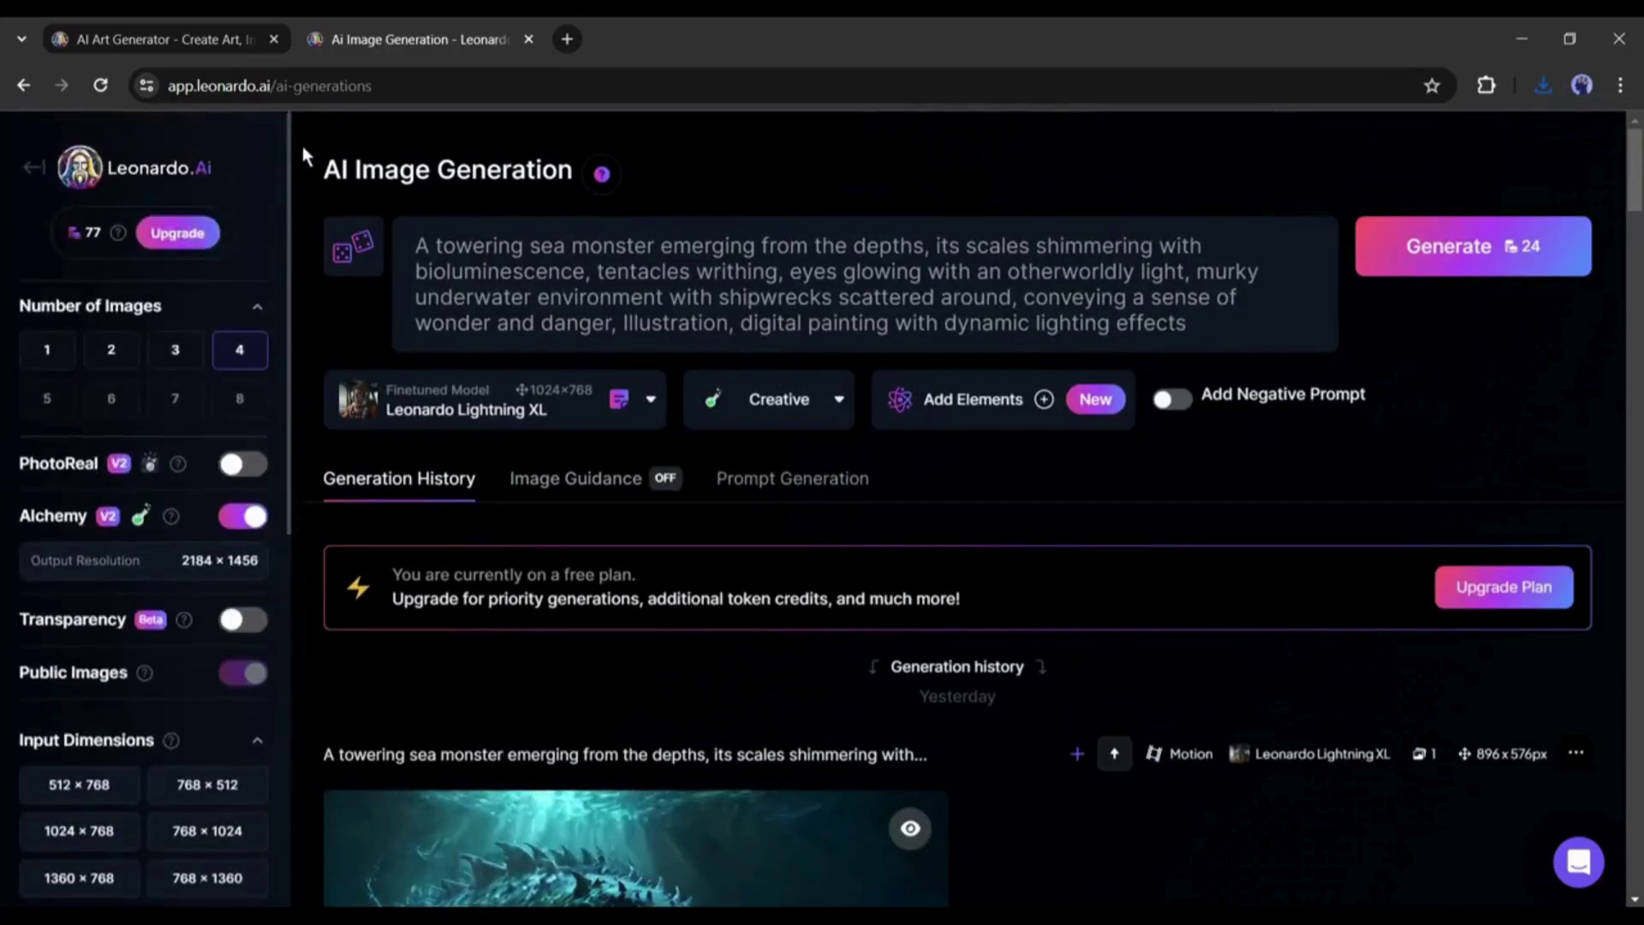
pyautogui.click(33, 168)
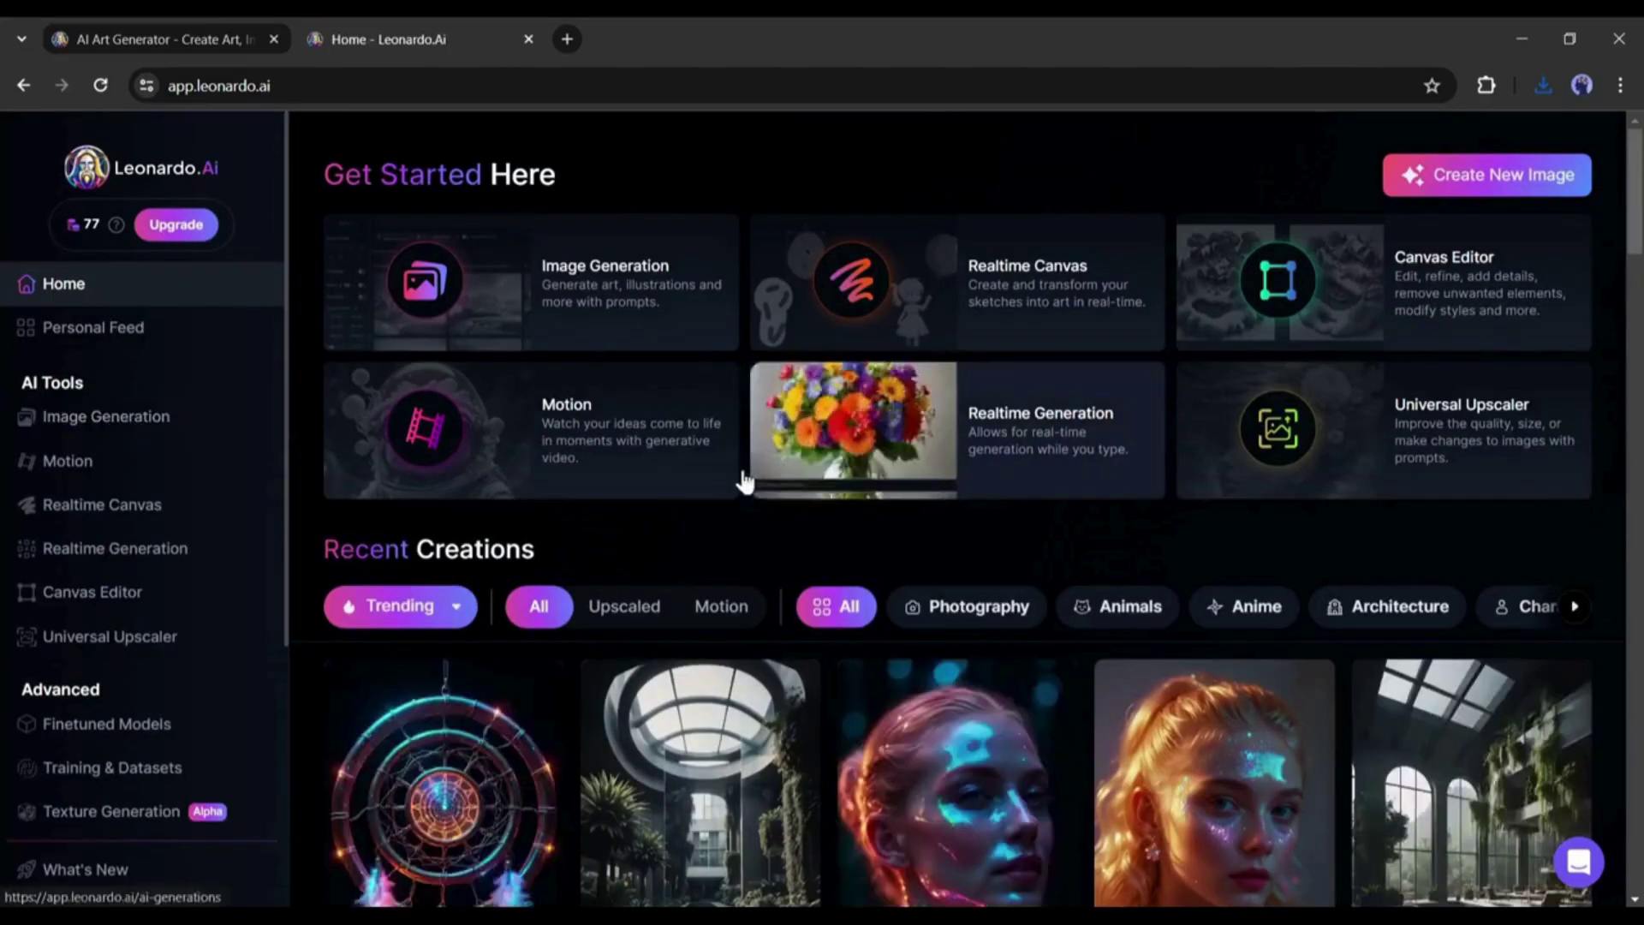
pyautogui.scroll(-5, 982, 508)
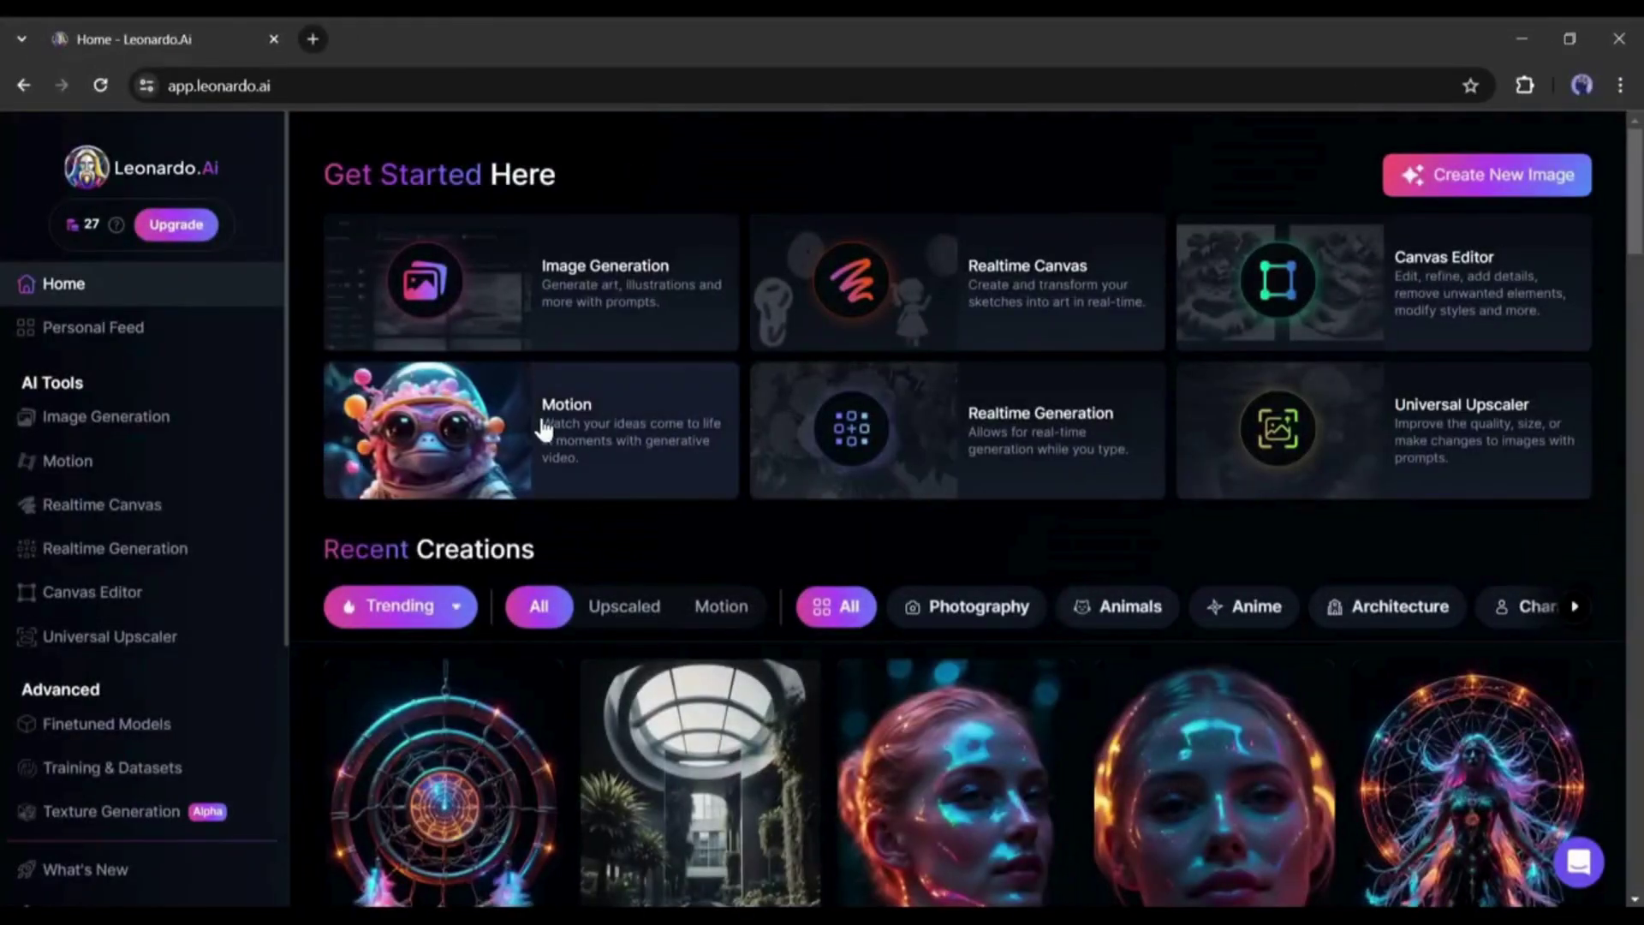
pyautogui.click(545, 428)
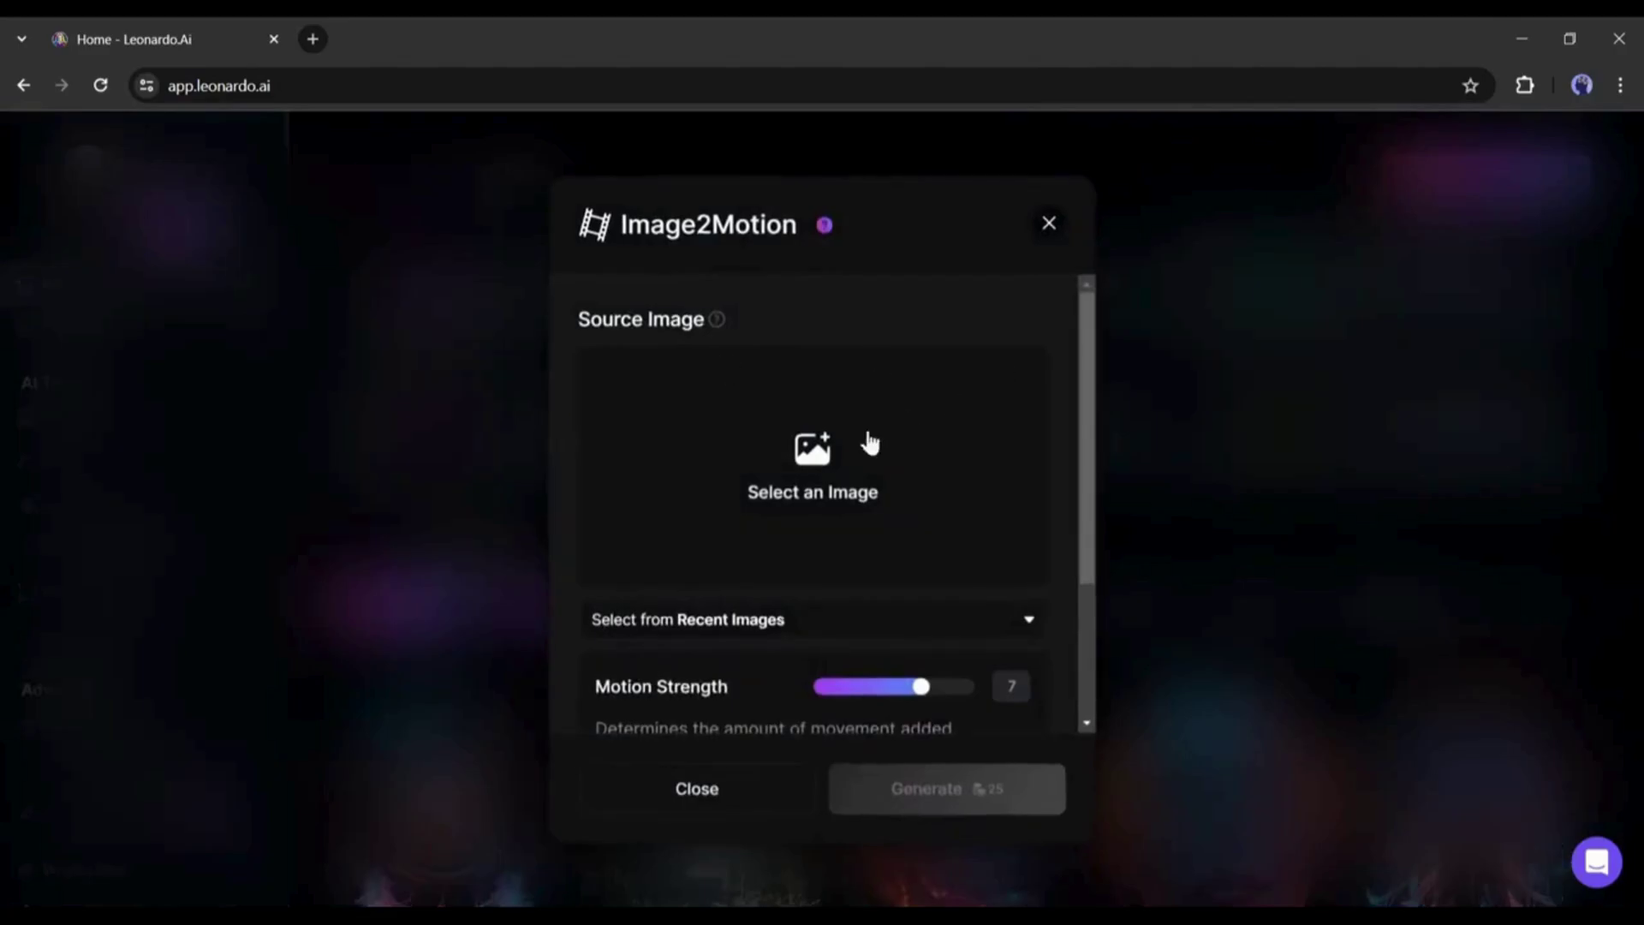
# Generate motion from the Community Feed's lightning battleship image at Motion Strength 6
pyautogui.click(835, 451)
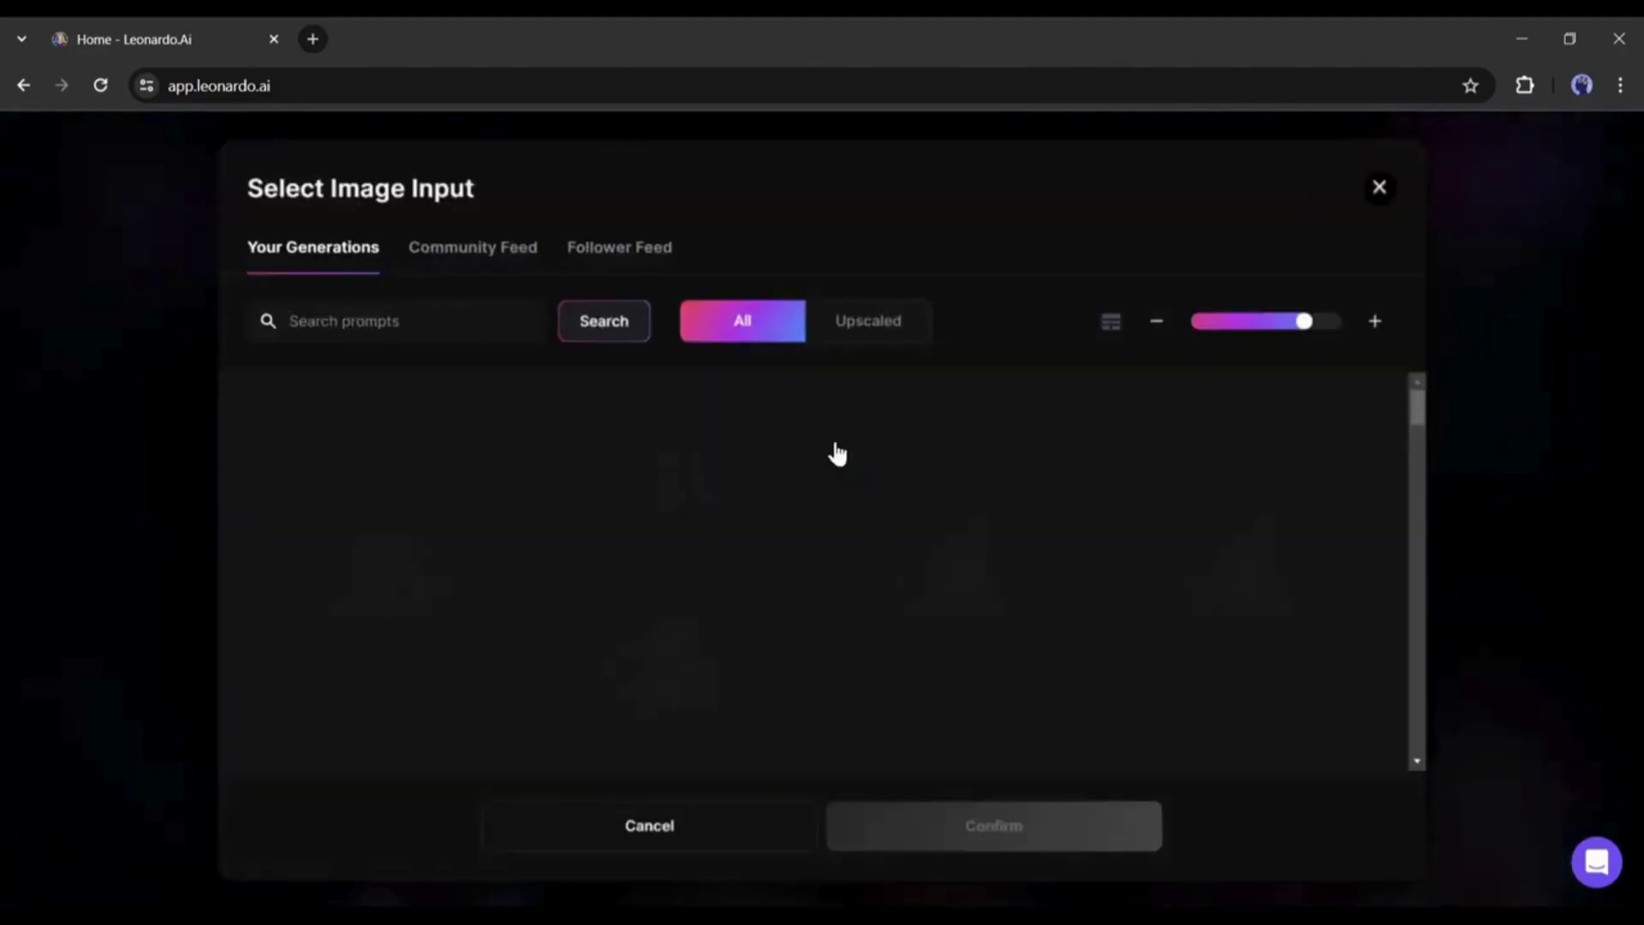
pyautogui.click(481, 243)
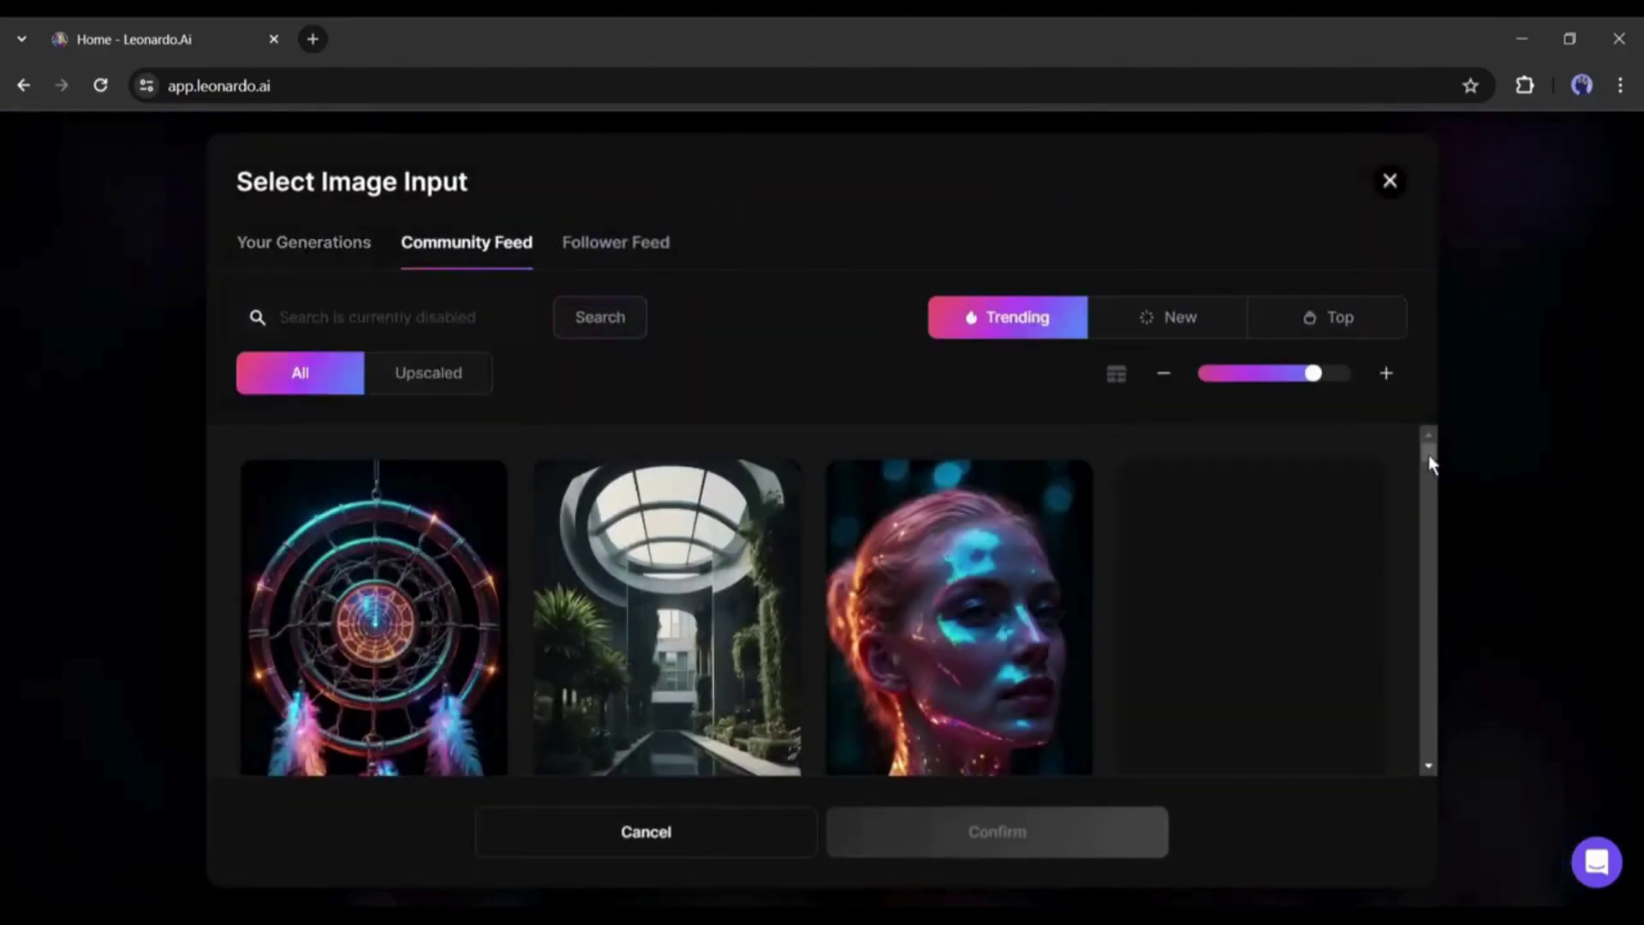
pyautogui.moveTo(1431, 476); pyautogui.dragTo(1427, 579)
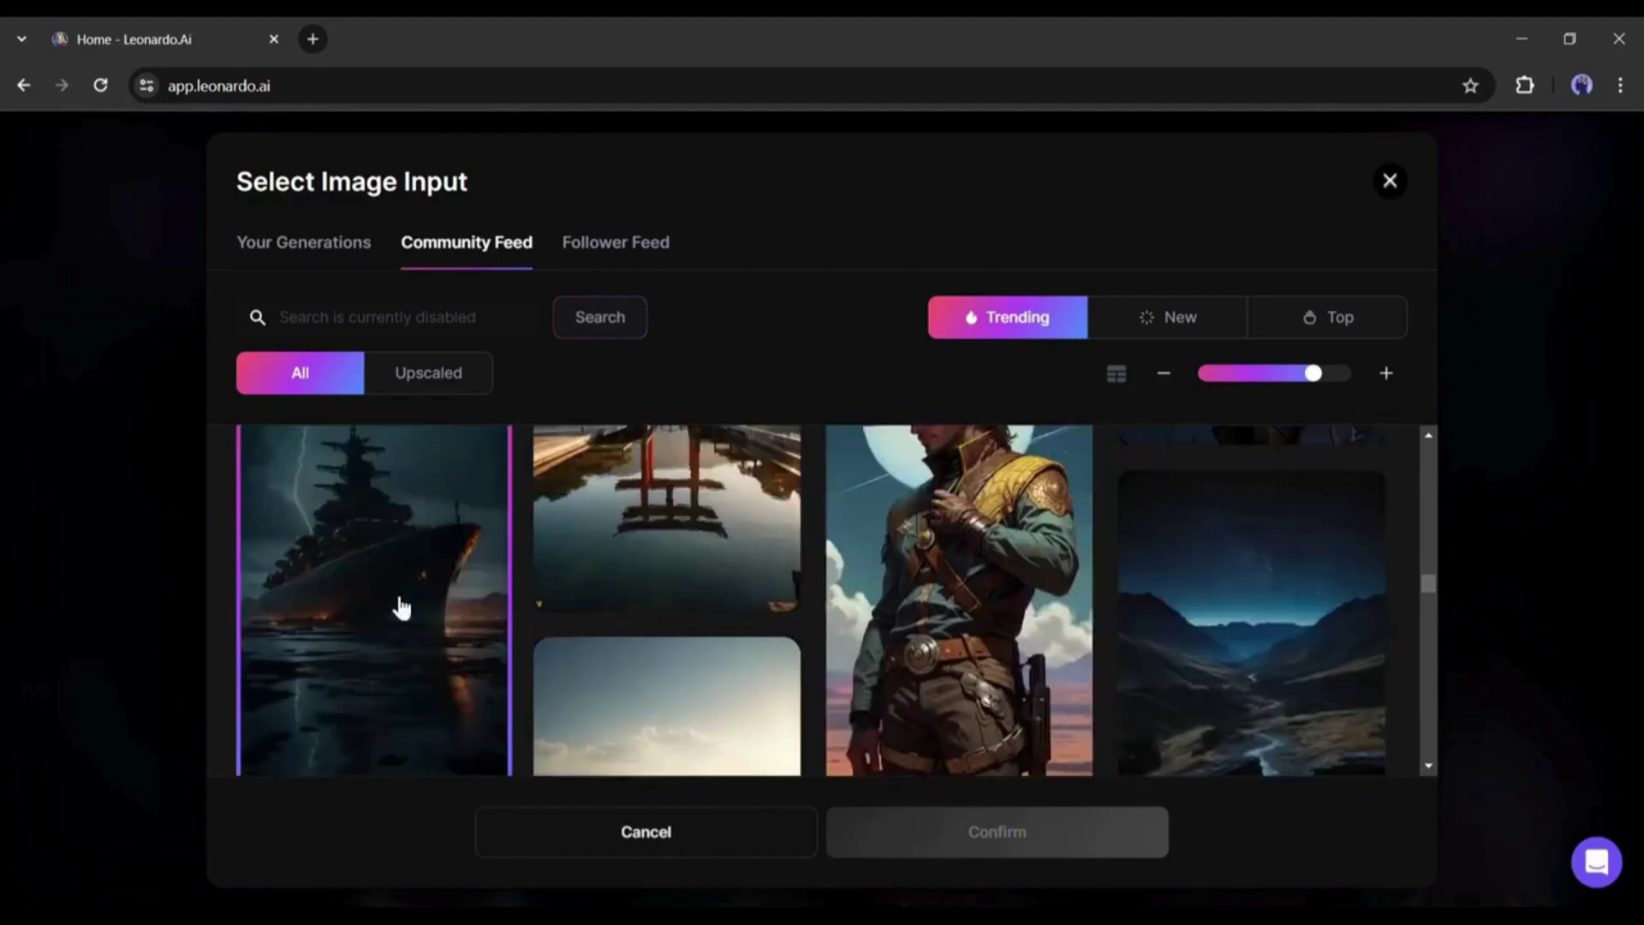
pyautogui.click(400, 606)
pyautogui.click(916, 843)
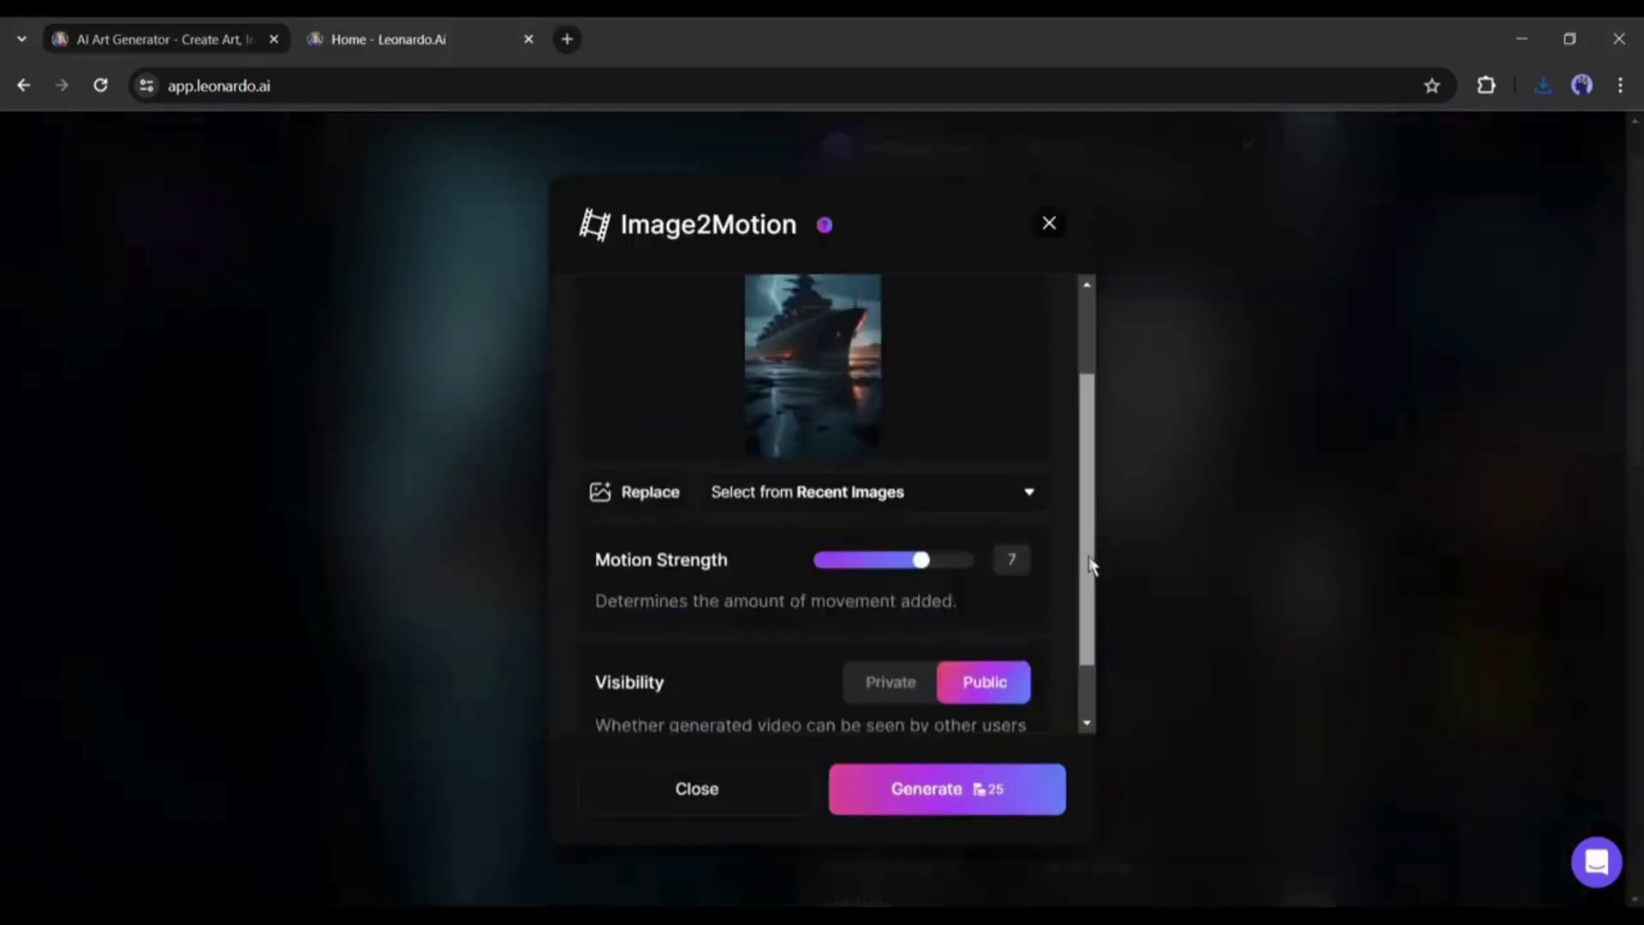
pyautogui.scroll(-1, 1089, 561)
pyautogui.click(906, 484)
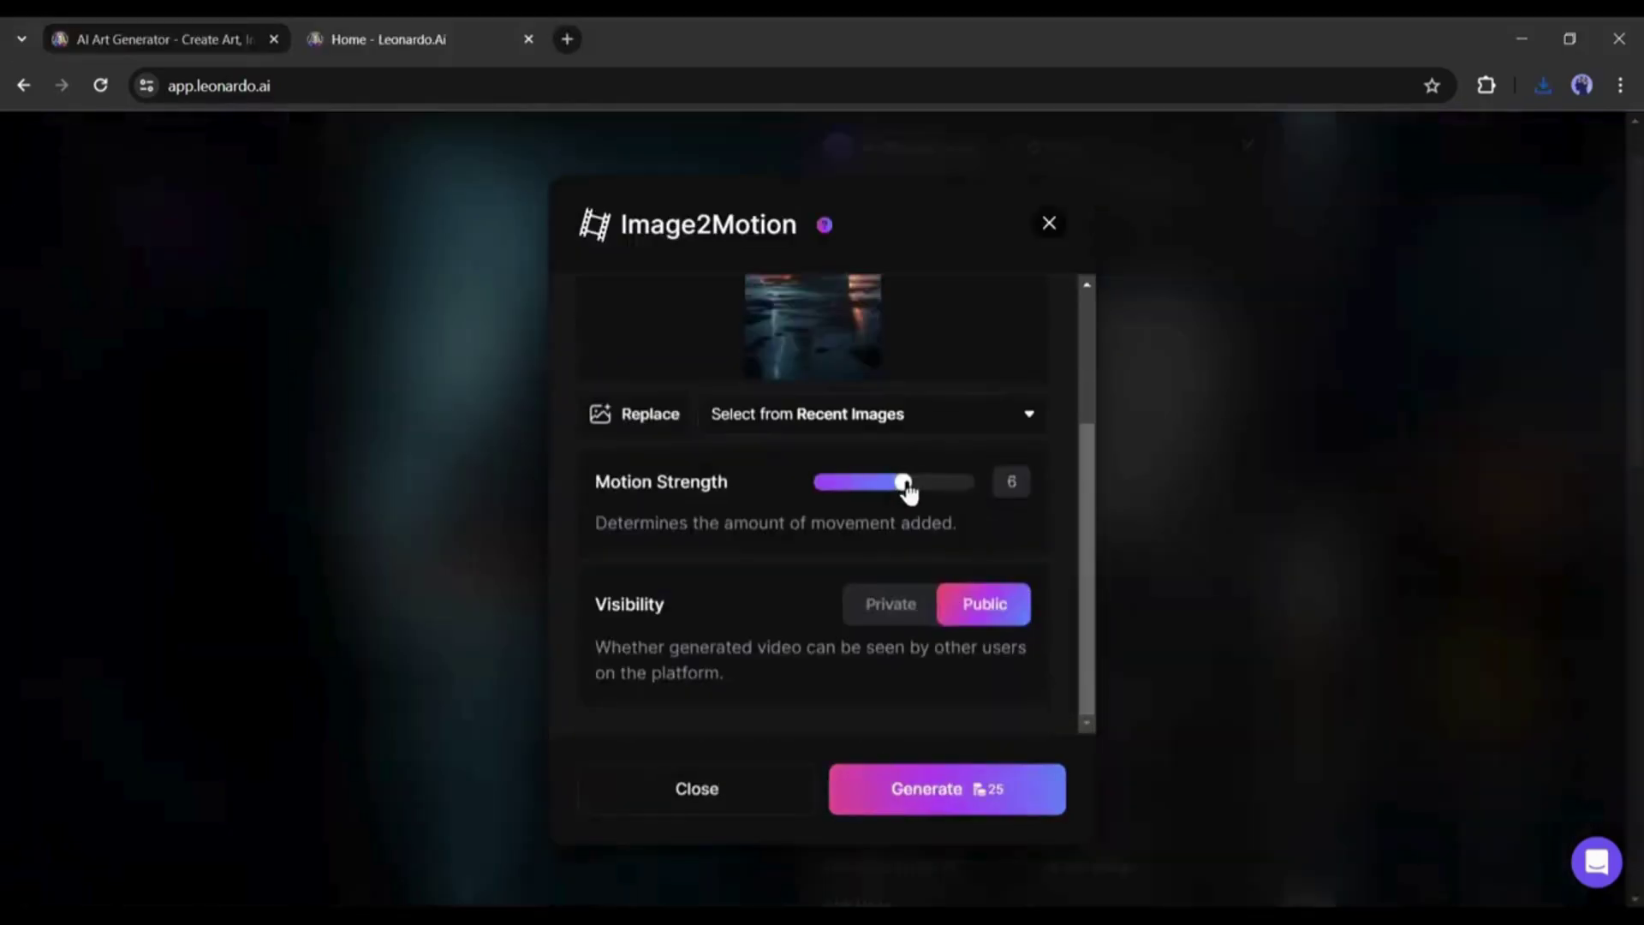
pyautogui.click(975, 815)
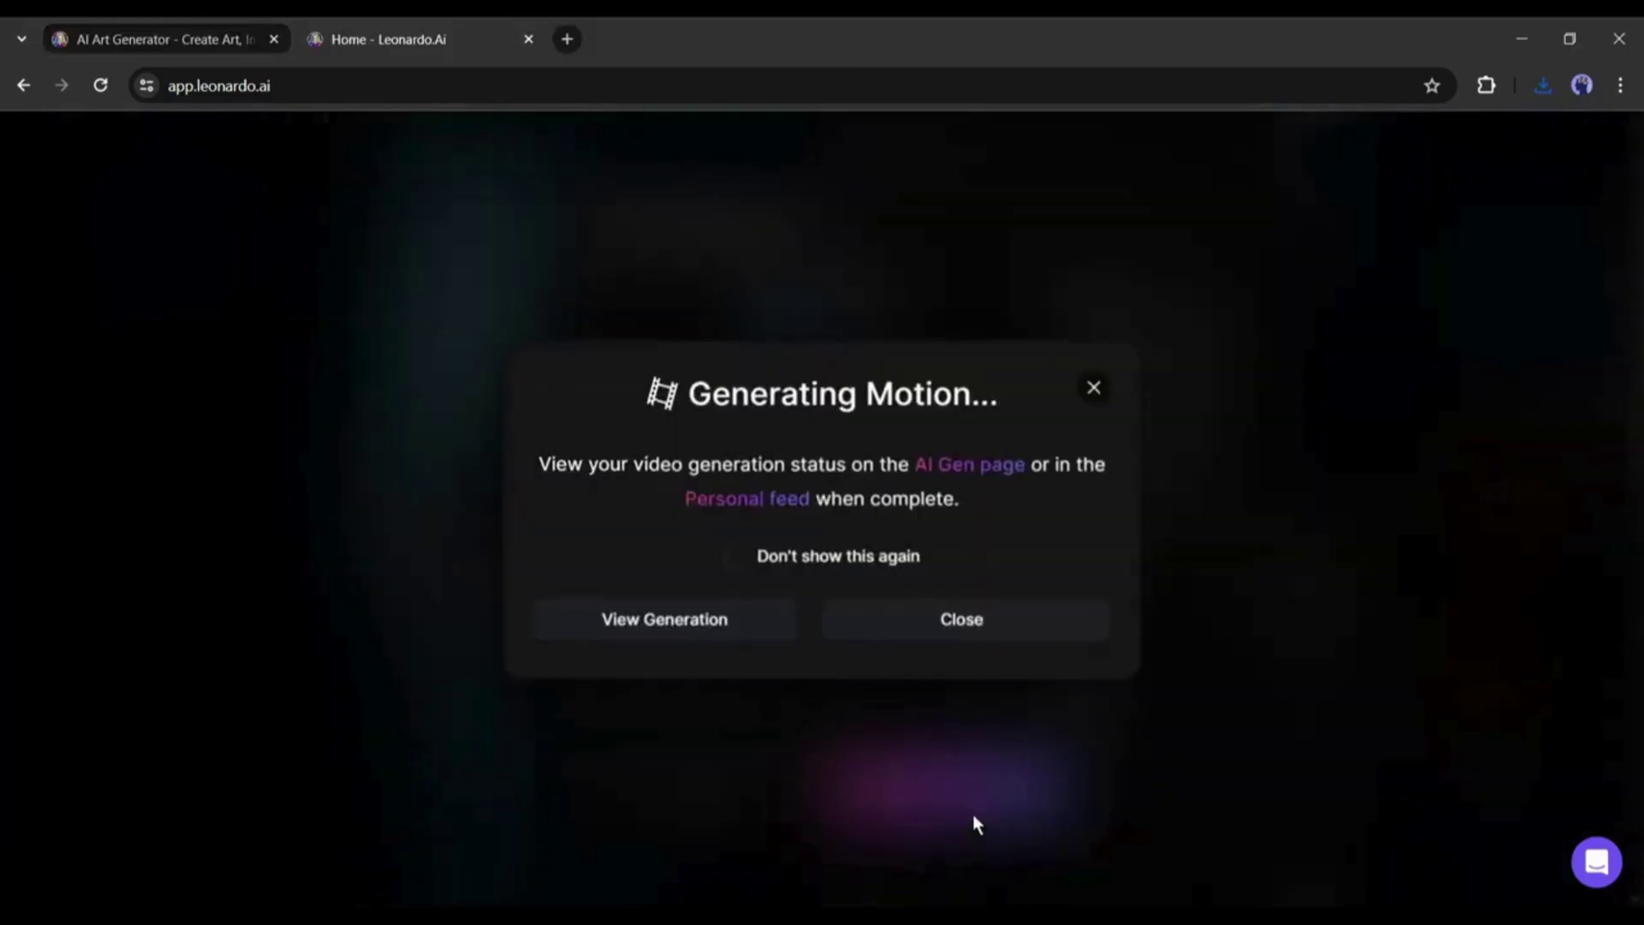
# Find the 576×1024px battleship motion video in Generation History and open its enlarged preview
pyautogui.click(686, 634)
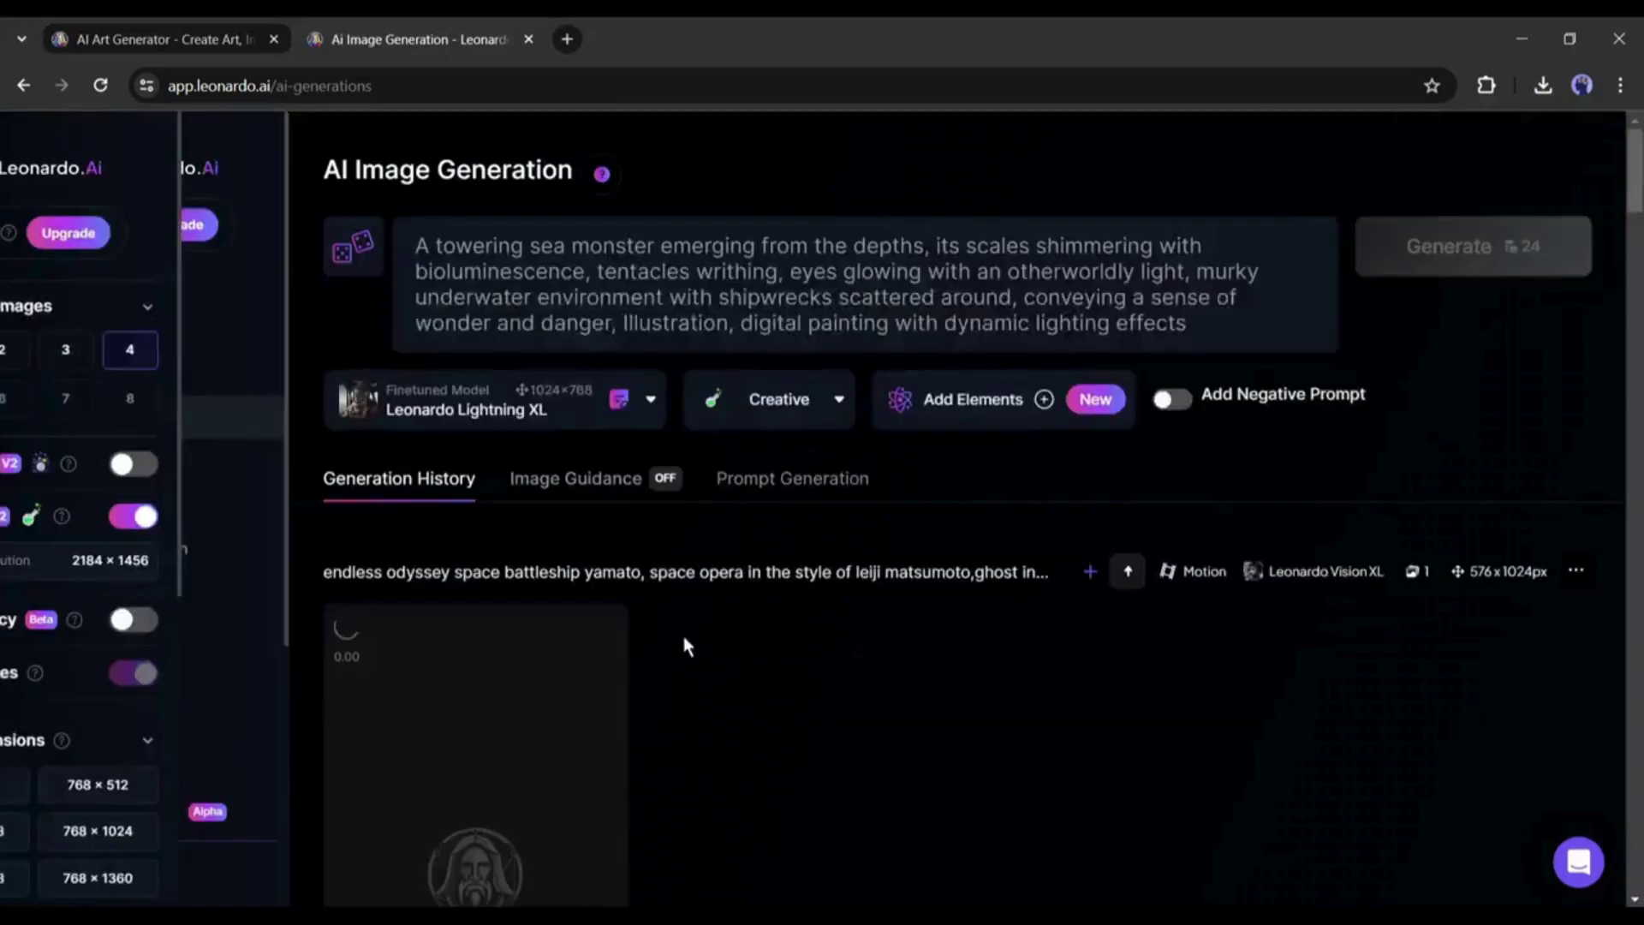
pyautogui.scroll(-4, 1504, 697)
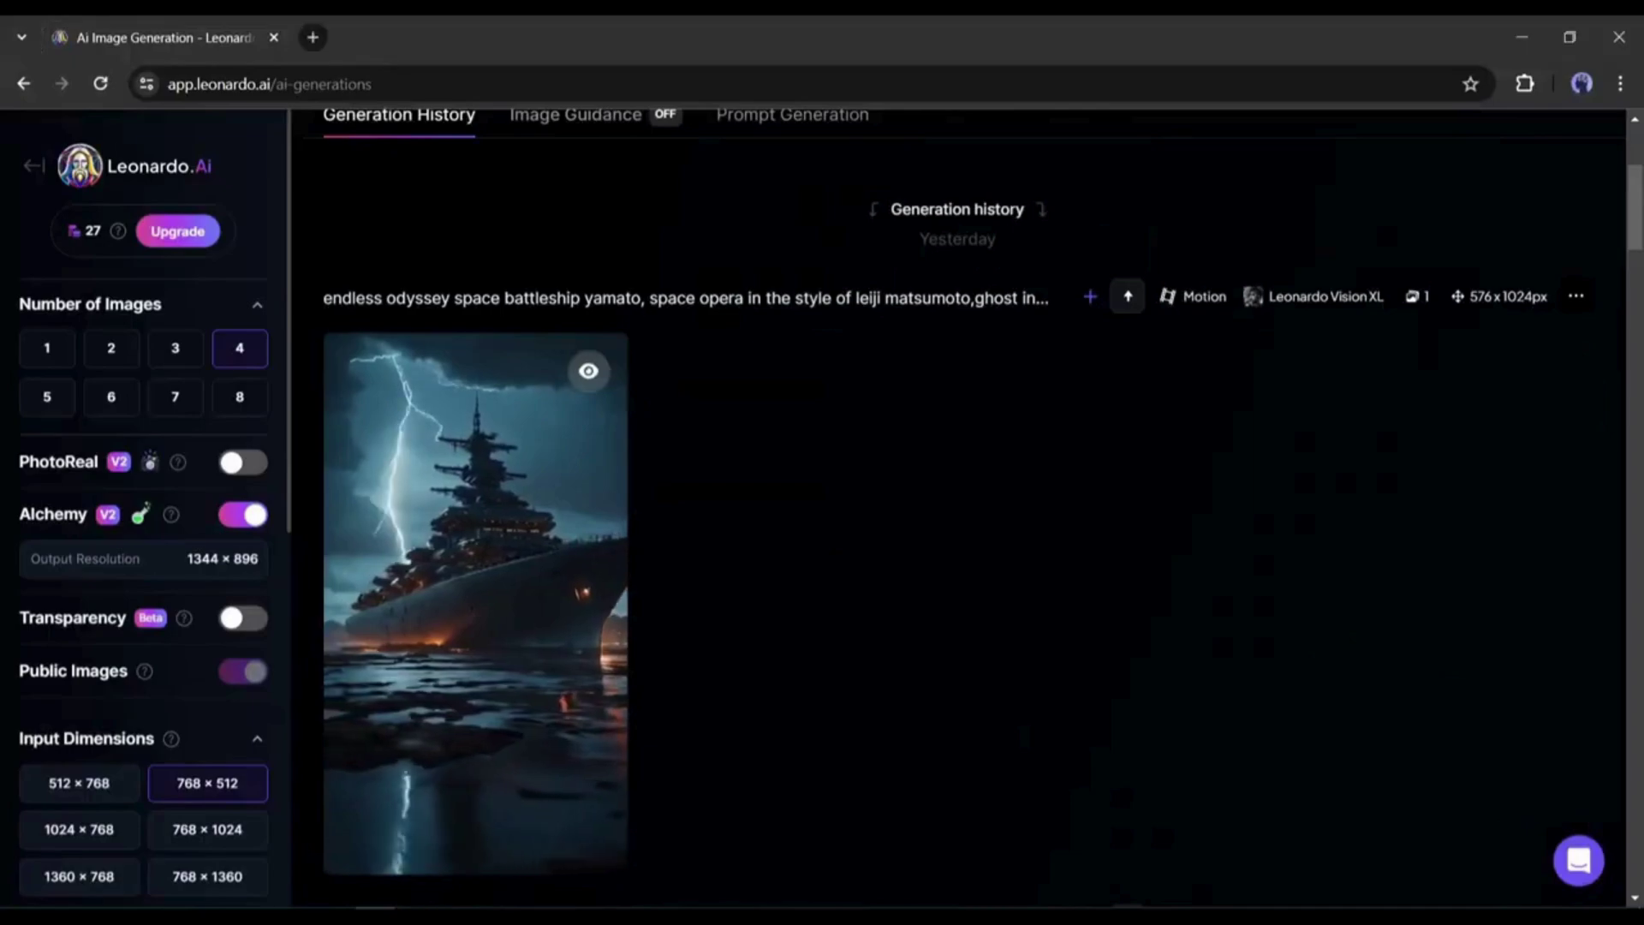
pyautogui.moveTo(552, 565)
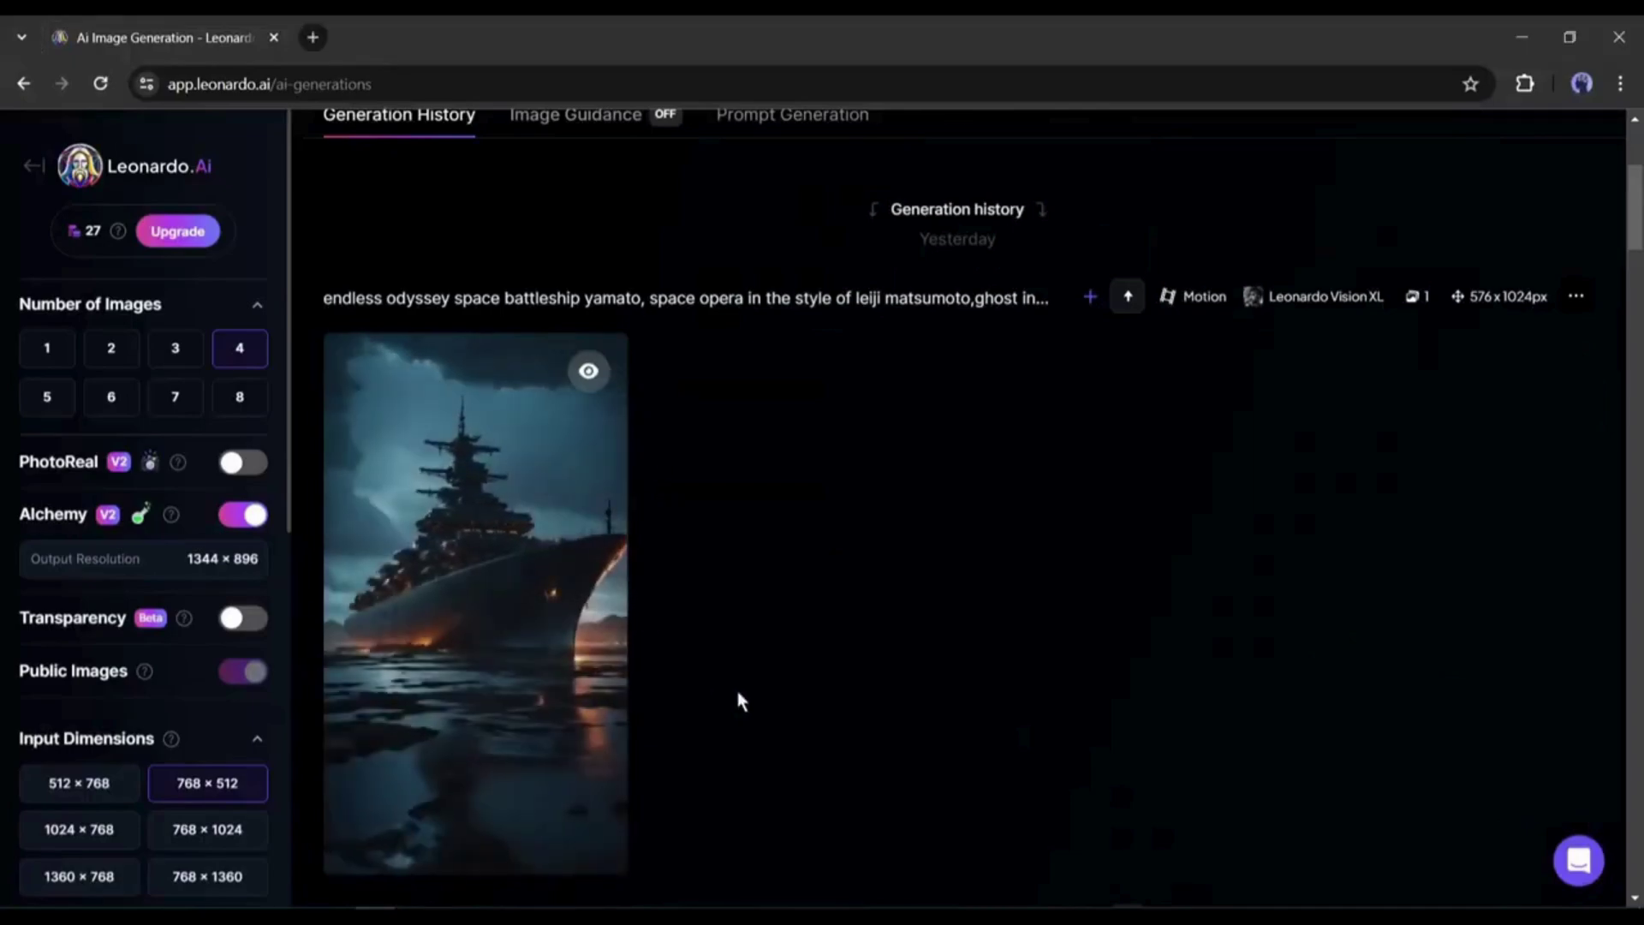
pyautogui.moveTo(414, 434)
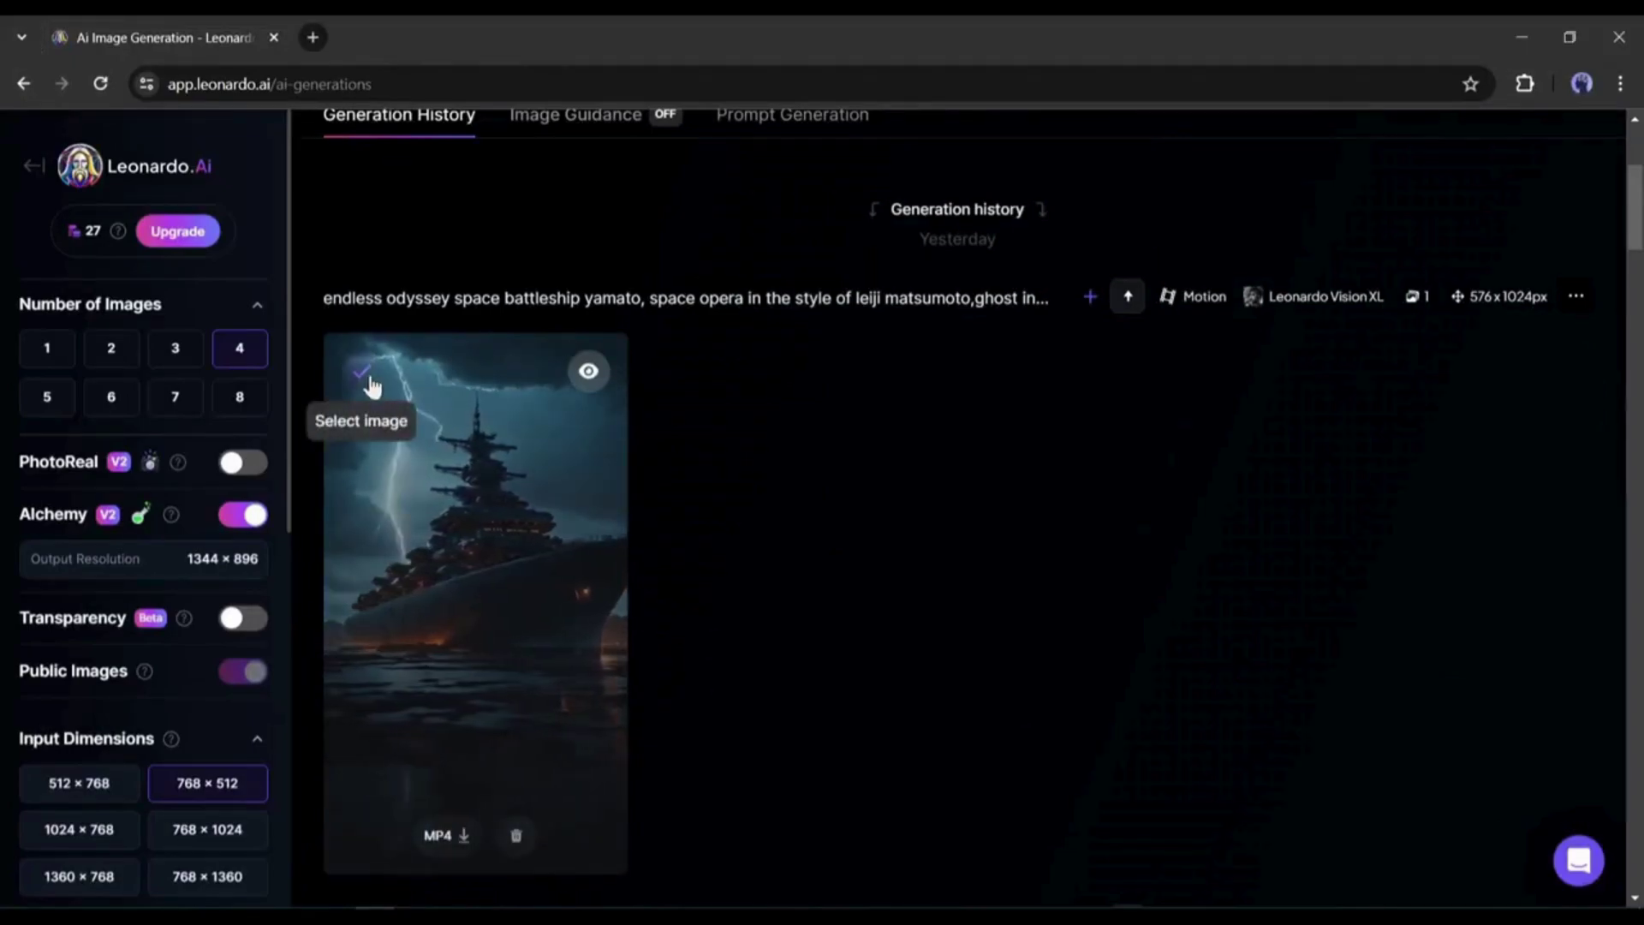
pyautogui.click(451, 526)
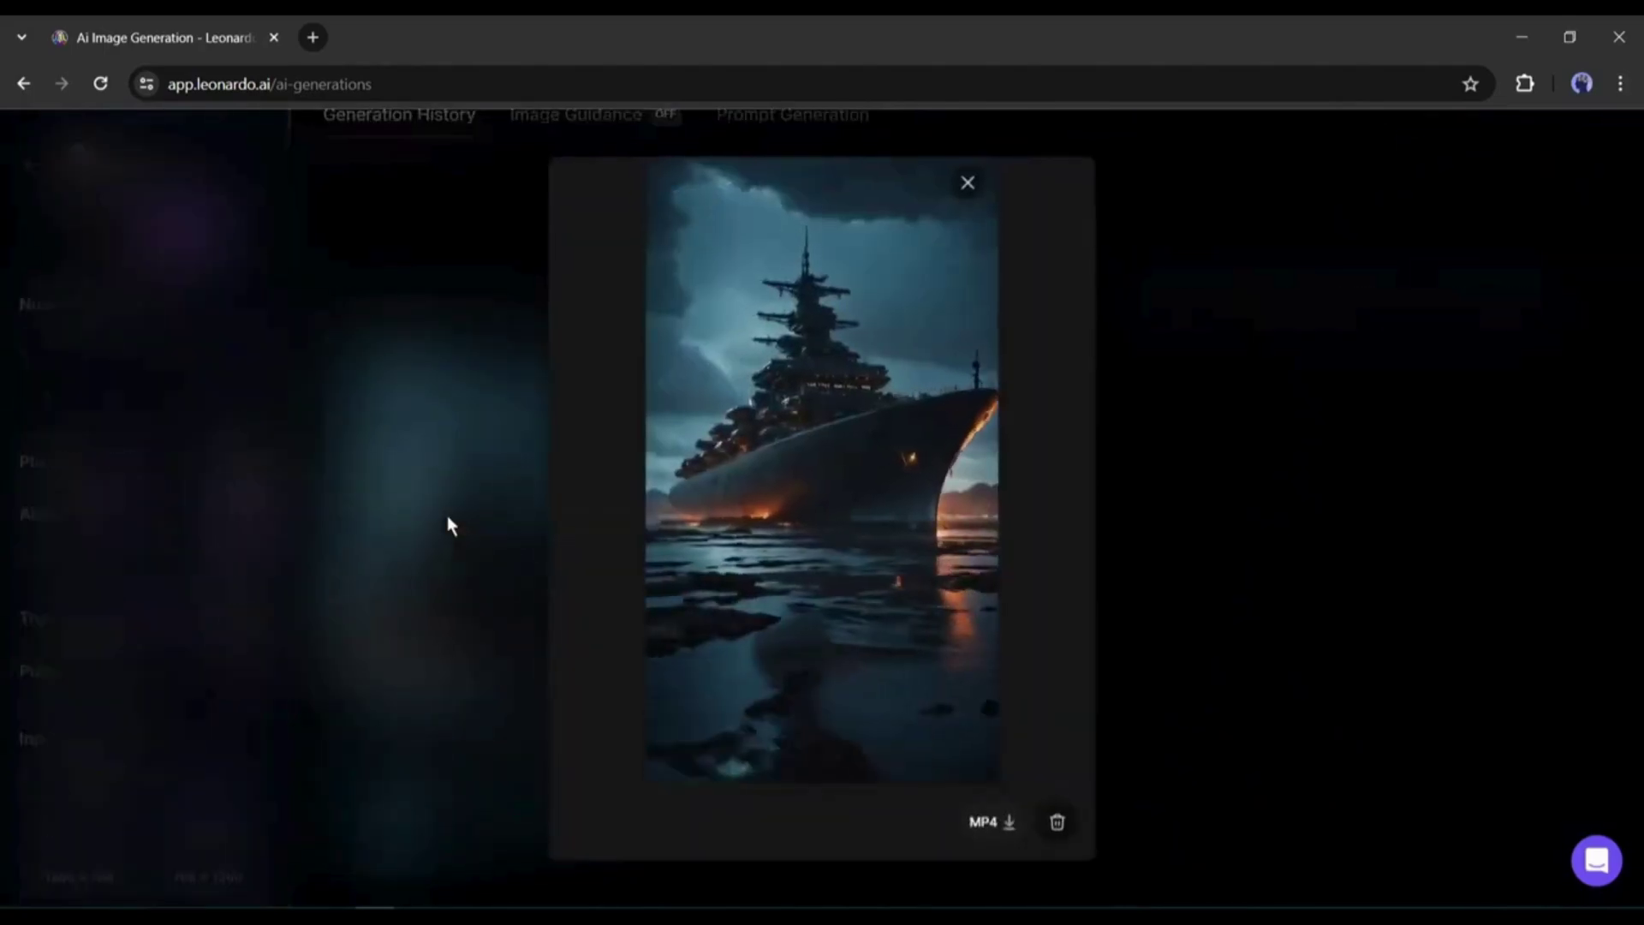